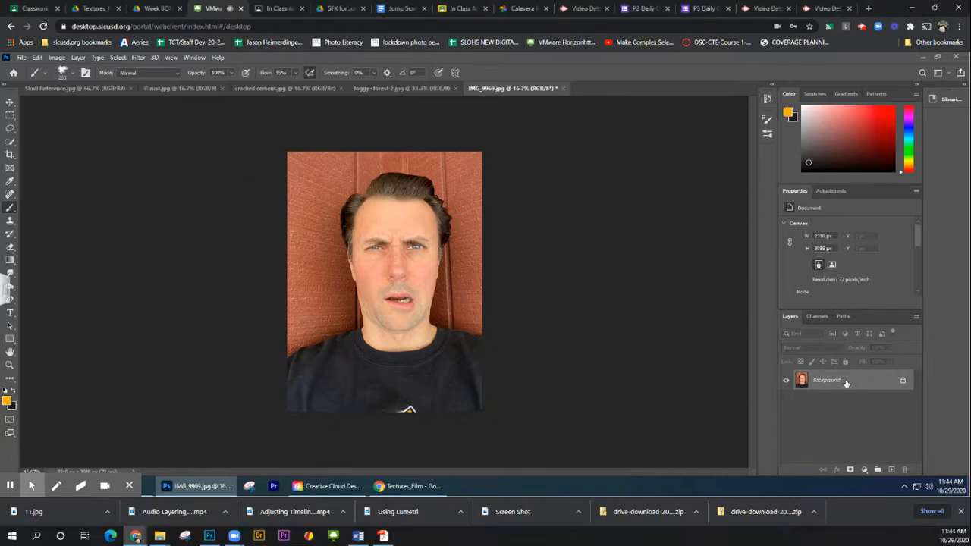
Select the man in the portrait with Select Subject and mask out the red wall behind him
left_click(833, 383)
left_click(10, 144)
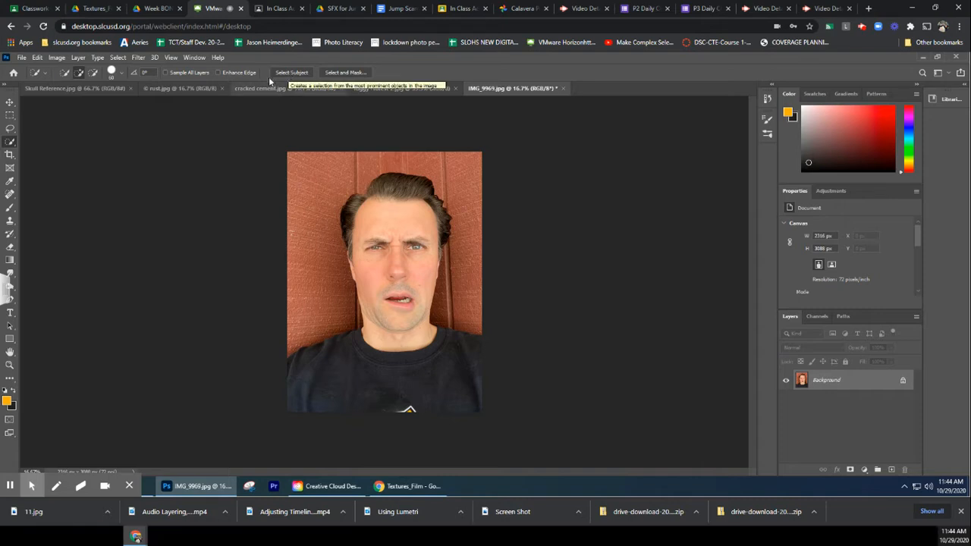
left_click(289, 72)
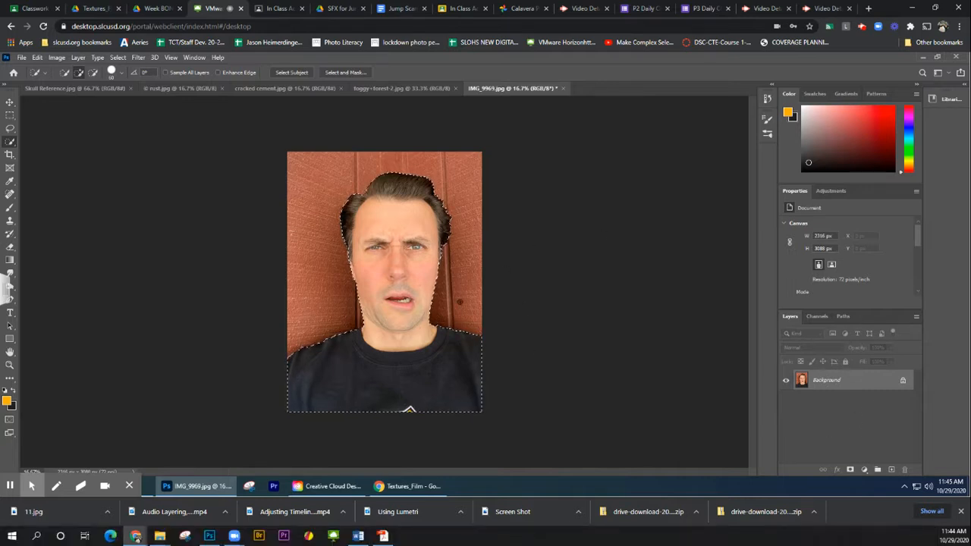
left_click(850, 470)
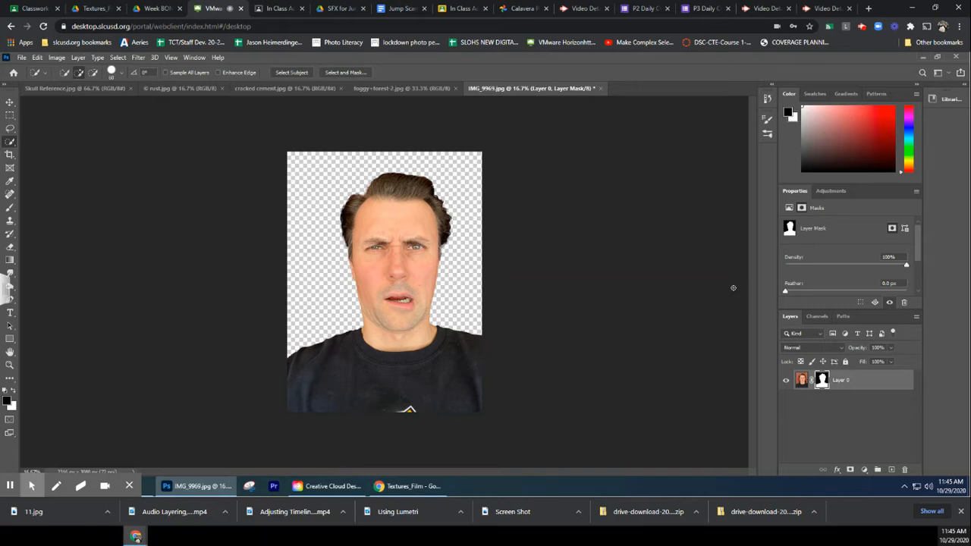
Copy the foggy+forest-2.jpg image into the IMG_9969.jpg document, accepting the colour profile conversion, and centre it across the canvas width
left_click(404, 89)
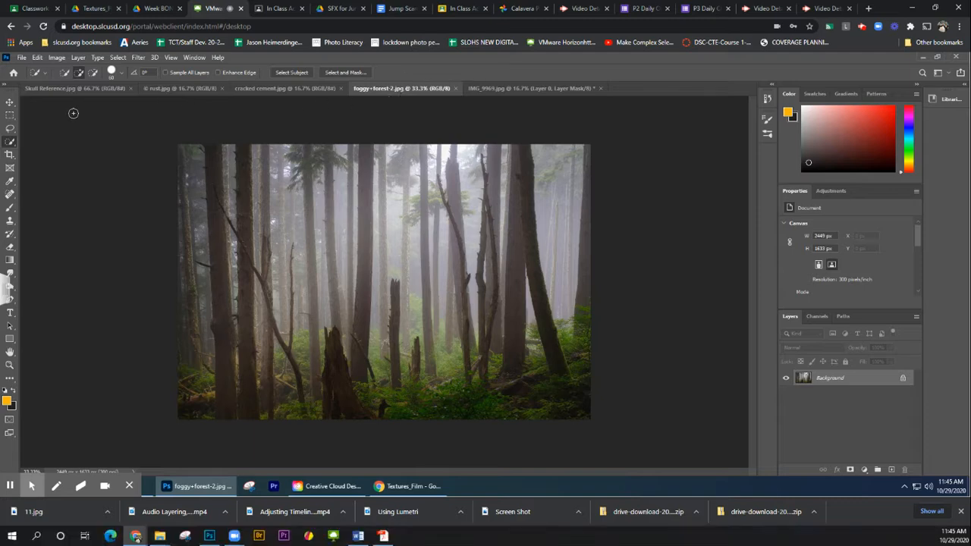
left_click(10, 104)
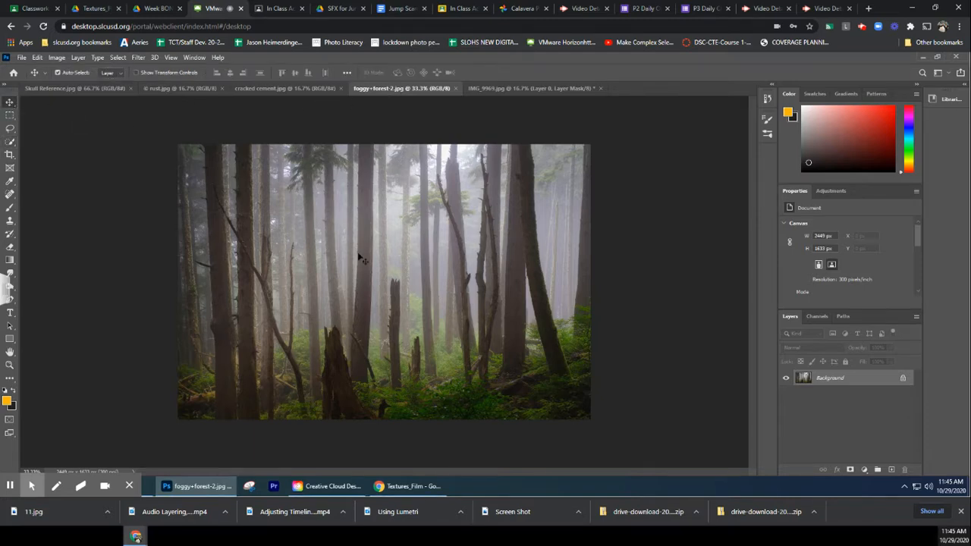
left_click_drag(438, 307, 384, 256)
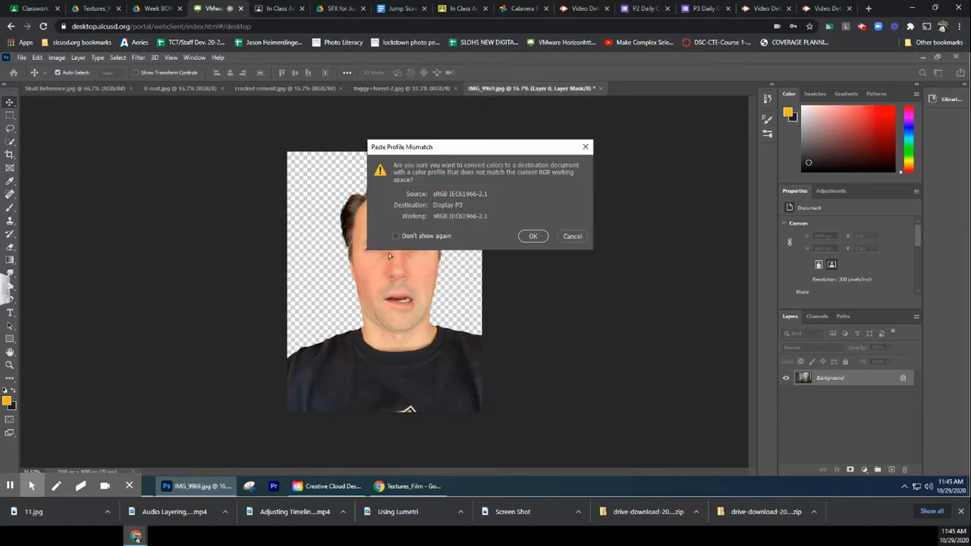
left_click(535, 236)
mouse_move(406, 220)
left_mouse_down()
mouse_move(398, 273)
mouse_move(417, 229)
mouse_move(408, 215)
left_mouse_up()
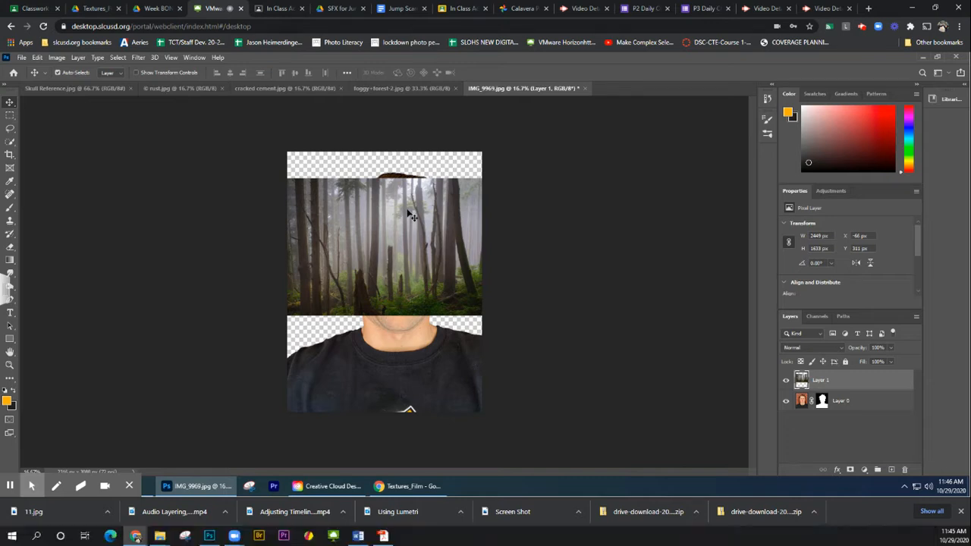
Free-transform the forest layer to about 191% so it covers the canvas, and move it beneath the portrait layer
left_click(37, 58)
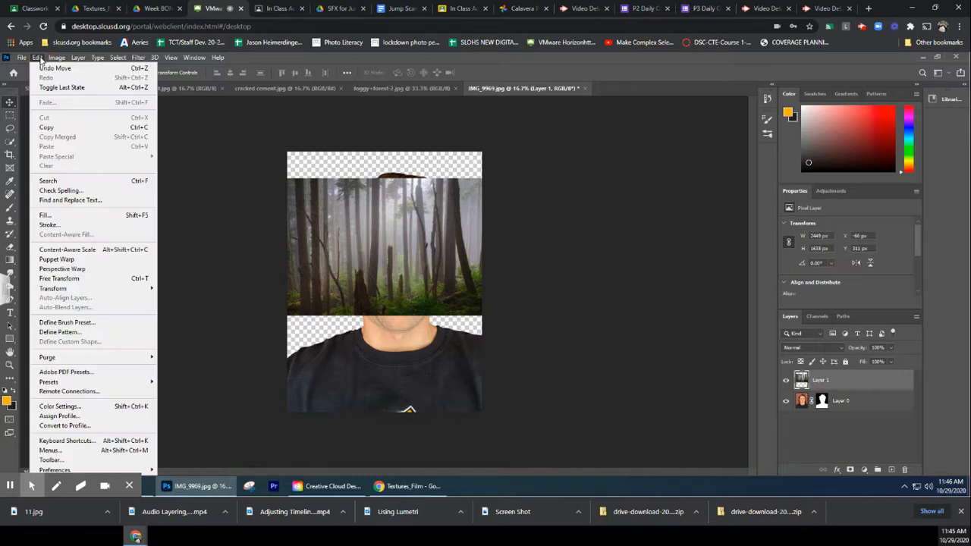
left_click(68, 279)
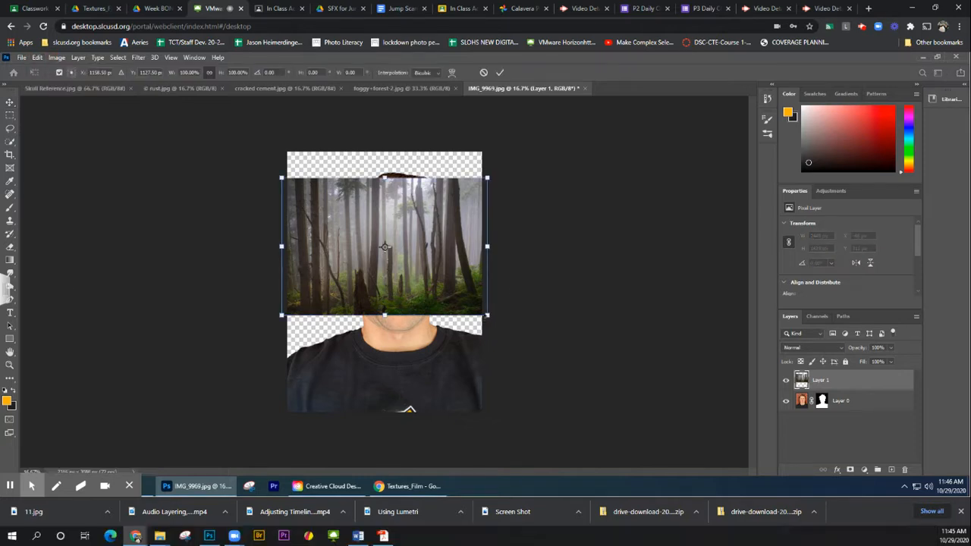
left_click_drag(488, 315, 623, 406)
left_click_drag(559, 371, 507, 343)
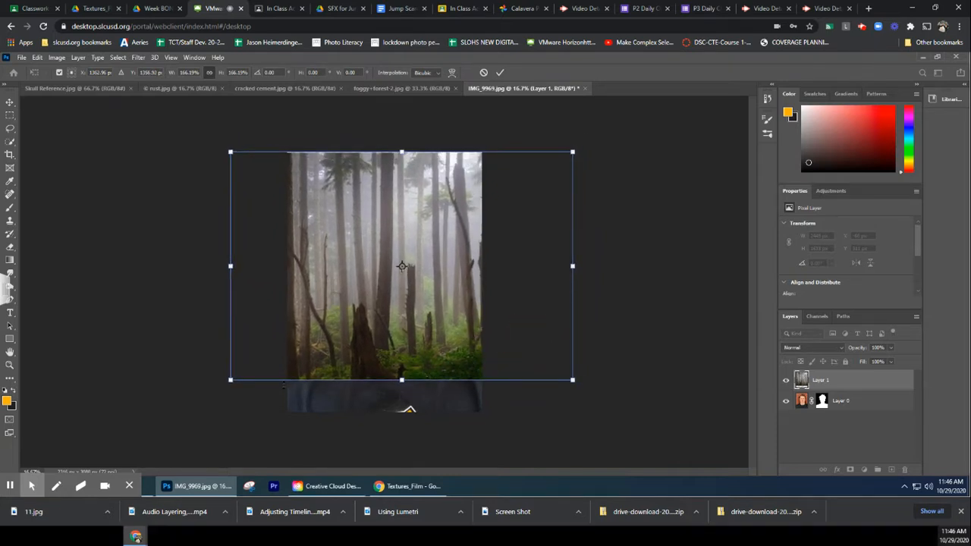
left_click_drag(229, 382, 187, 425)
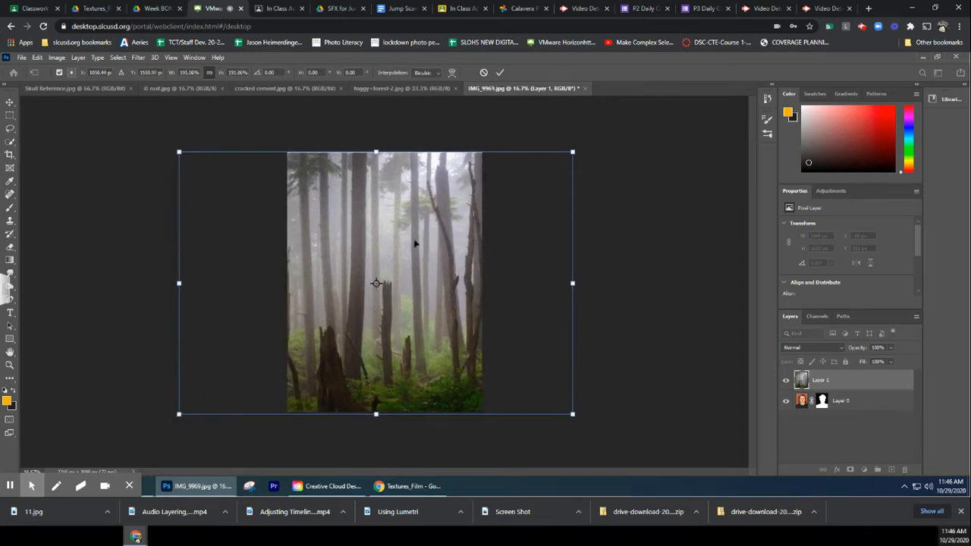
key("Return")
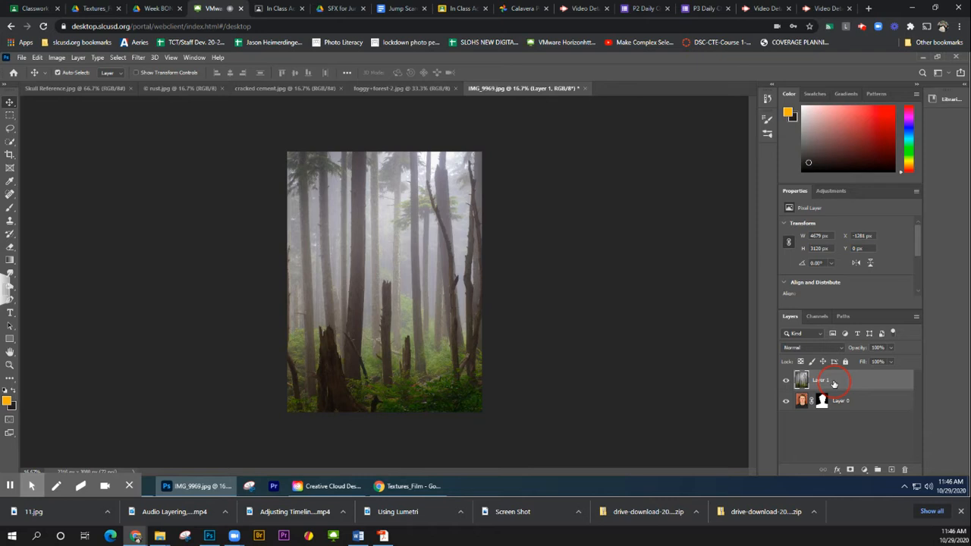
left_click_drag(835, 383, 838, 417)
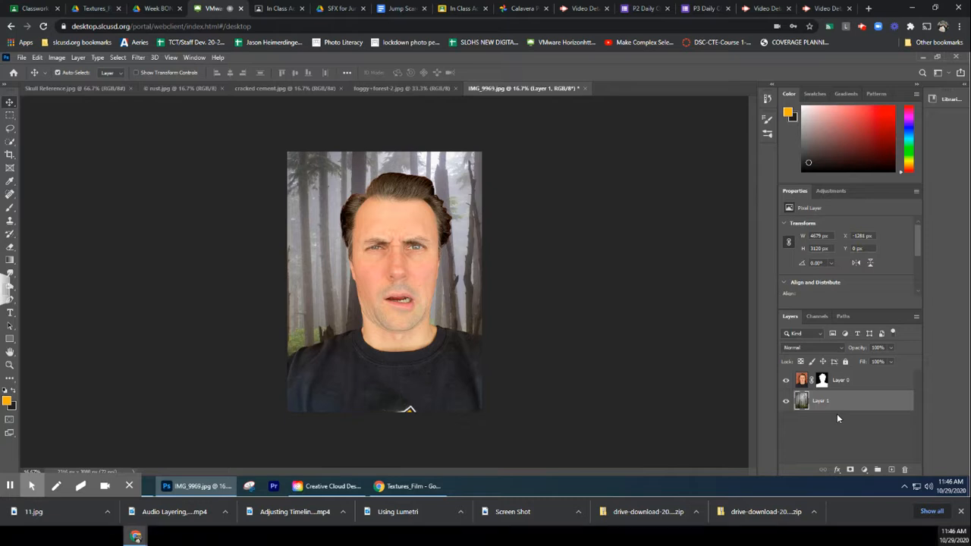
Copy the front-facing middle skull from Skull Reference.jpg with a rectangular selection and place it above the portrait layer, over the face
left_click(868, 381)
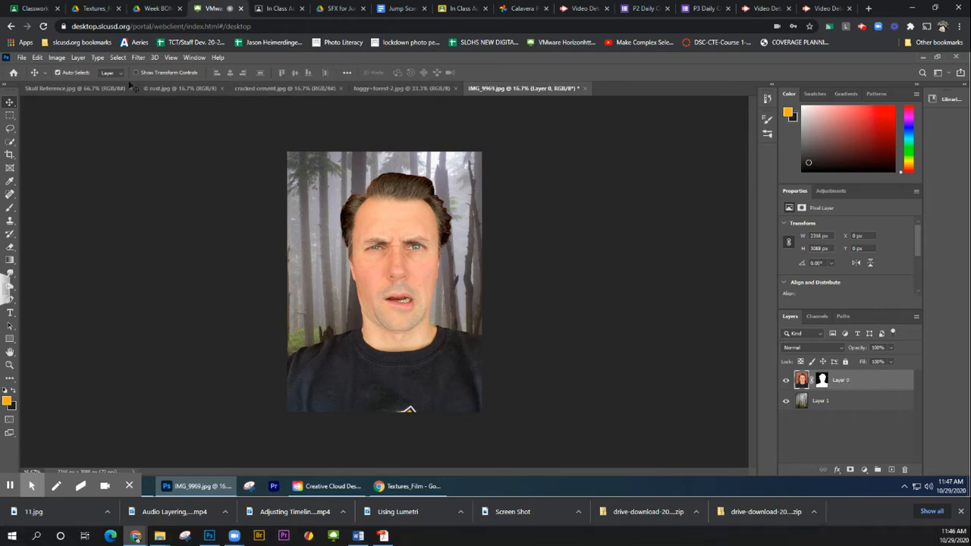
left_click(72, 89)
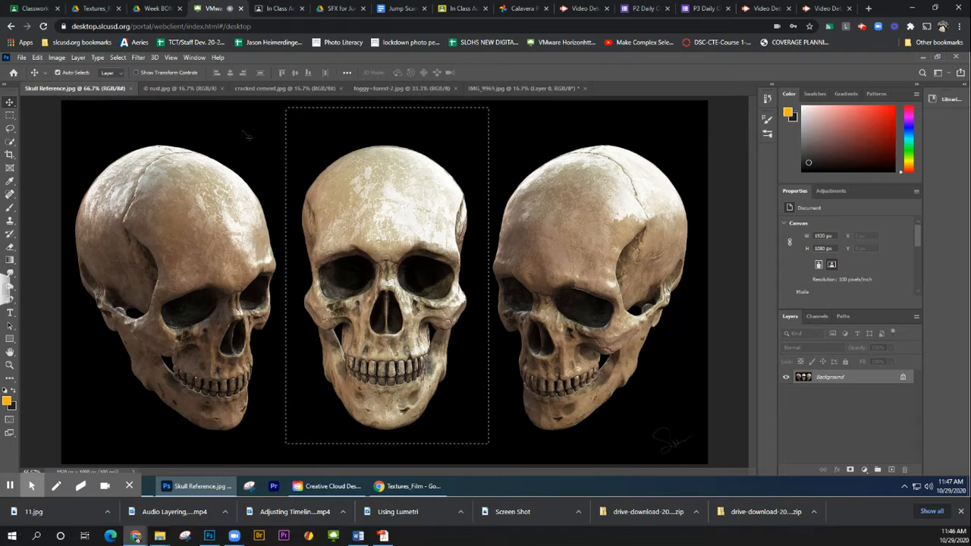
left_click(10, 116)
left_click(237, 120)
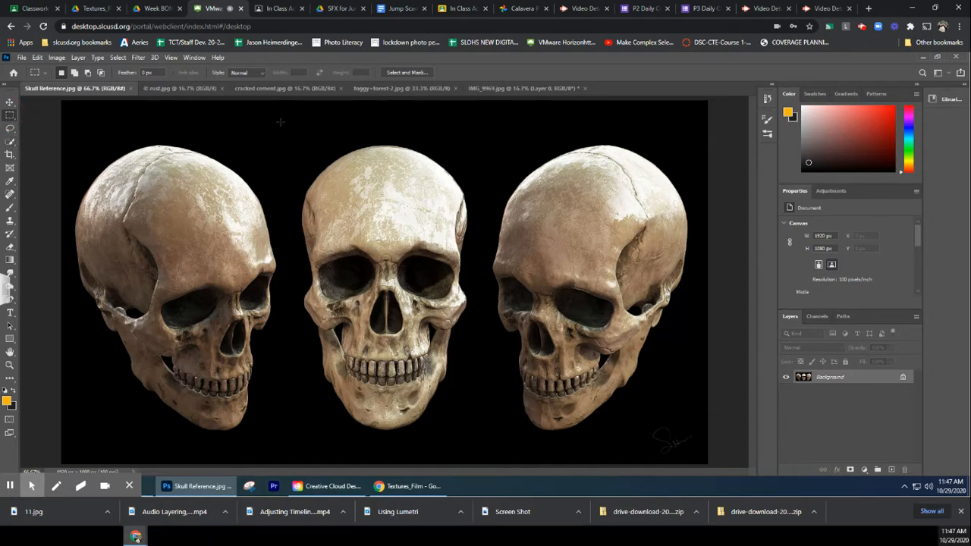
left_click_drag(282, 112, 484, 441)
left_click(10, 102)
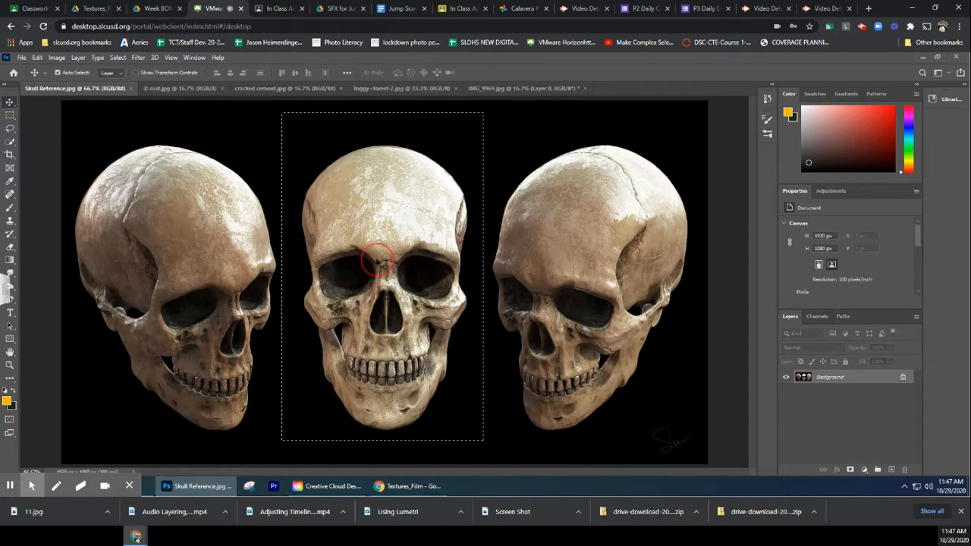
left_click_drag(331, 266, 394, 271)
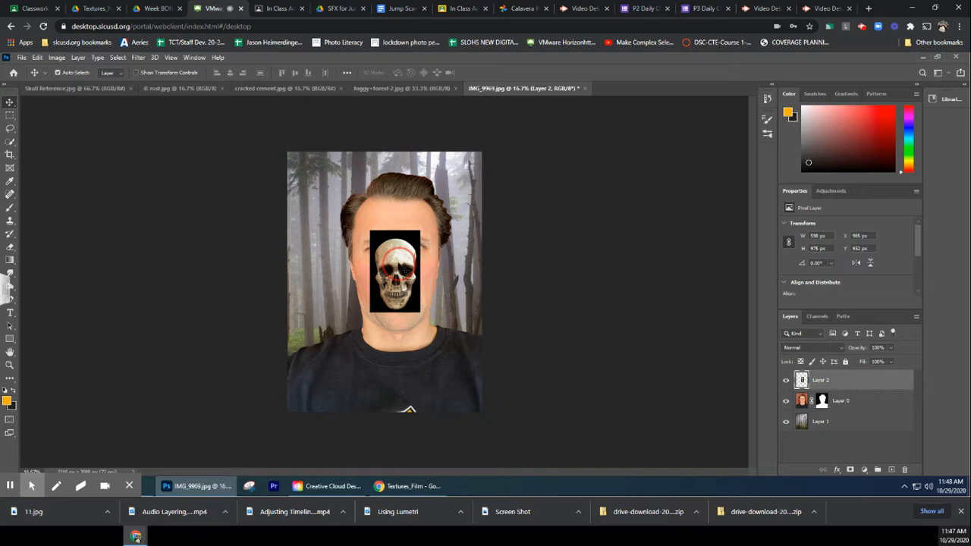
left_click_drag(397, 261, 393, 237)
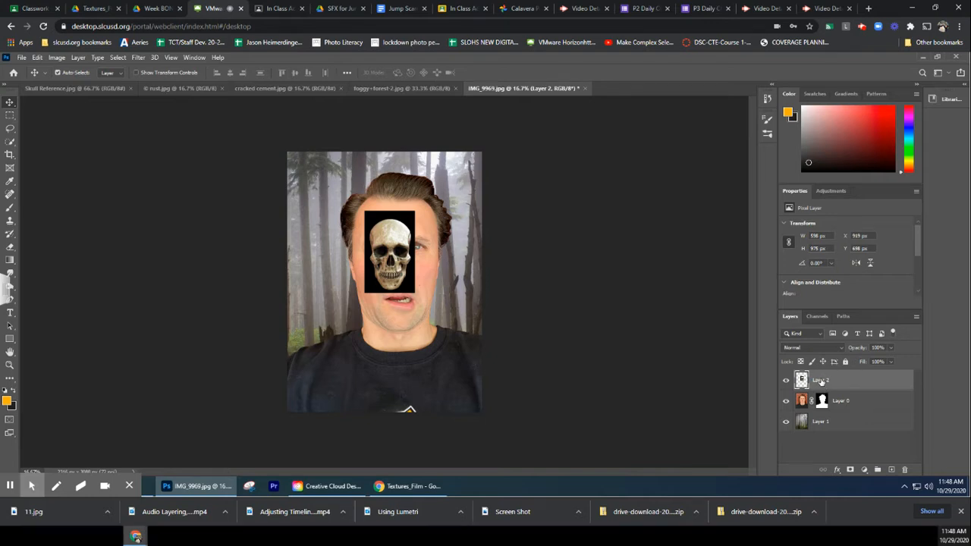
Free-transform the skull layer to about 240% and position it over the man's head
left_click(36, 59)
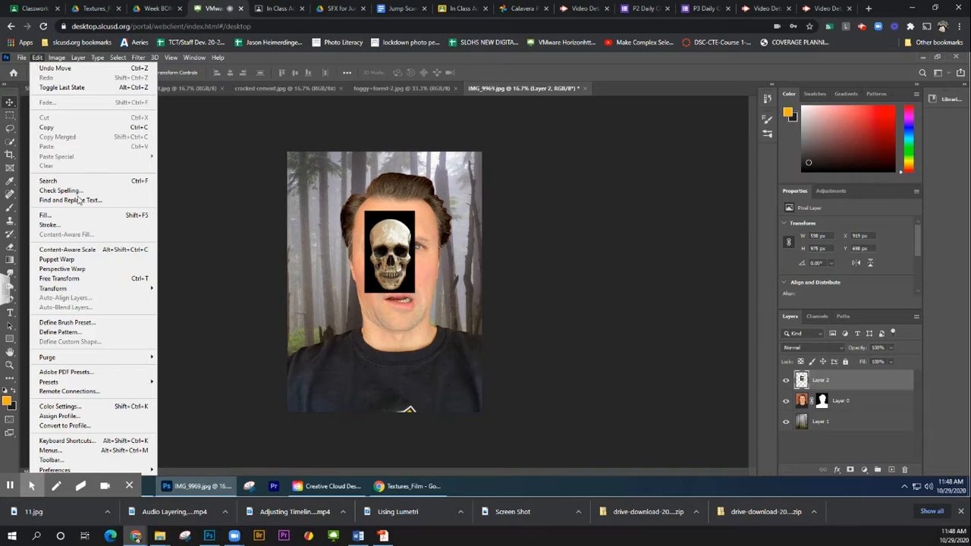
left_click(85, 280)
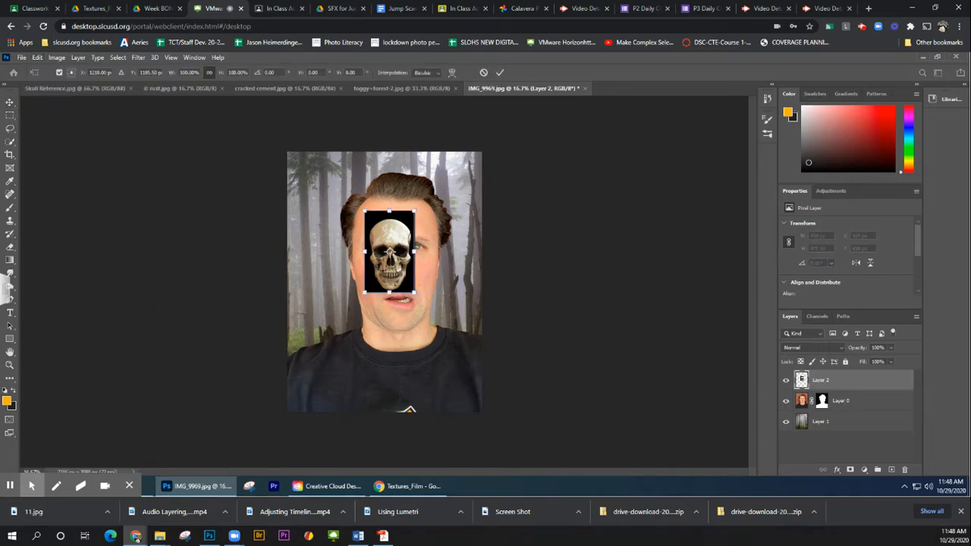
left_click_drag(414, 292, 485, 405)
left_click_drag(419, 350, 393, 291)
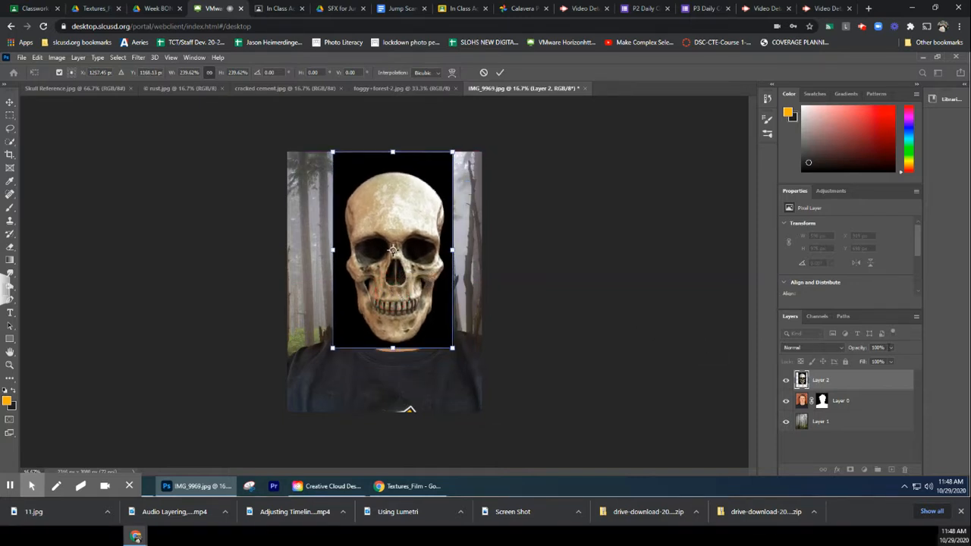
Reduce the skull layer's opacity to 45% and refine its scale to about 219%, aligning its eyes and mouth with the face
left_click_drag(891, 351, 867, 362)
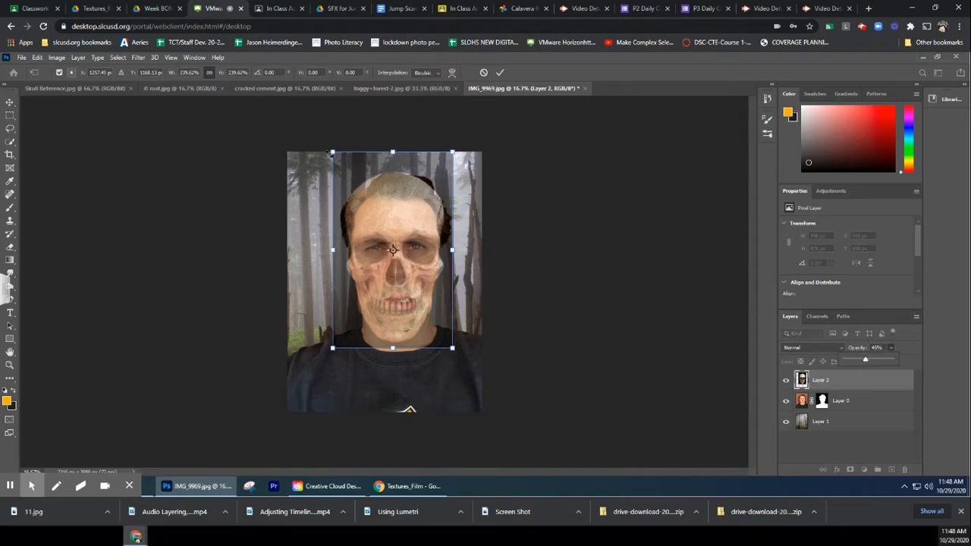
left_click(332, 153)
left_click_drag(332, 152, 343, 168)
mouse_move(420, 248)
left_mouse_down()
mouse_move(404, 238)
mouse_move(413, 236)
left_mouse_up()
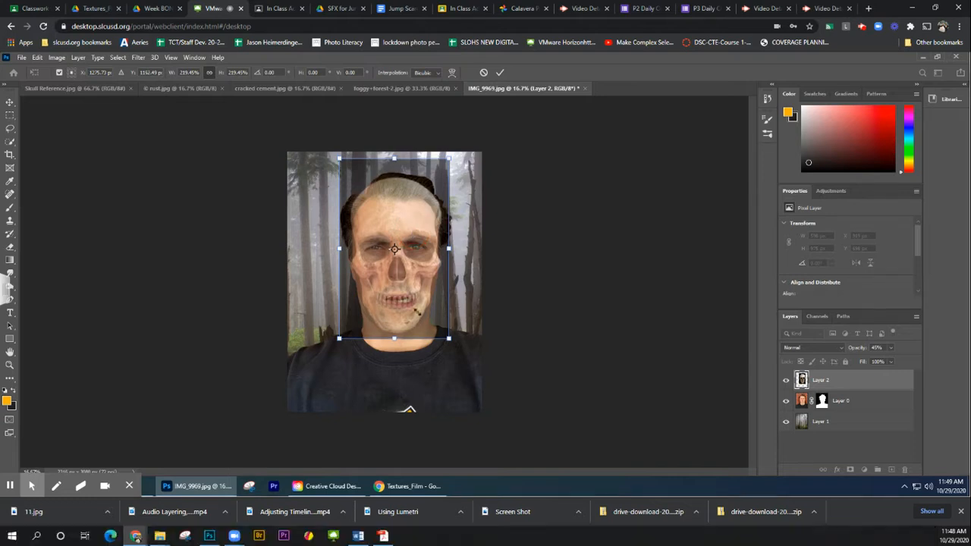
left_click_drag(382, 281, 383, 284)
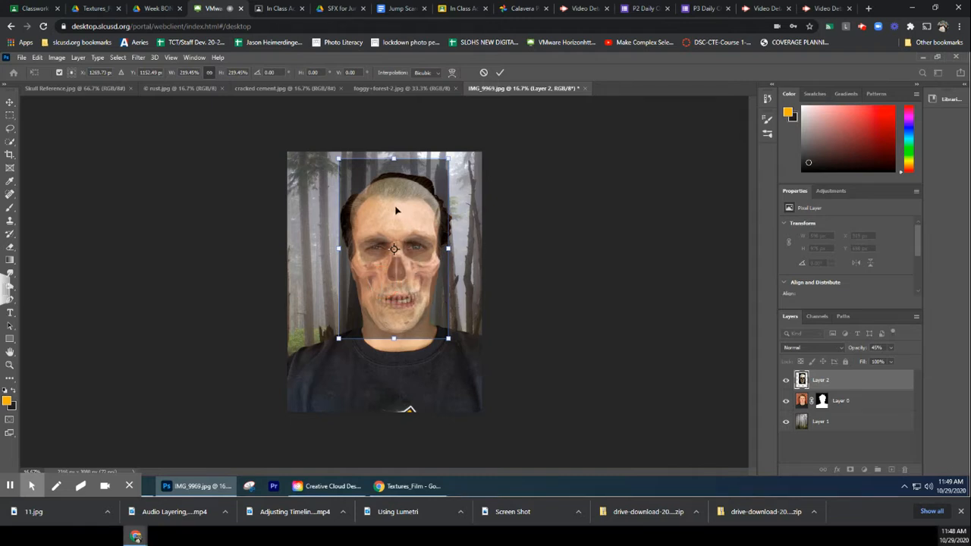
left_click(500, 74)
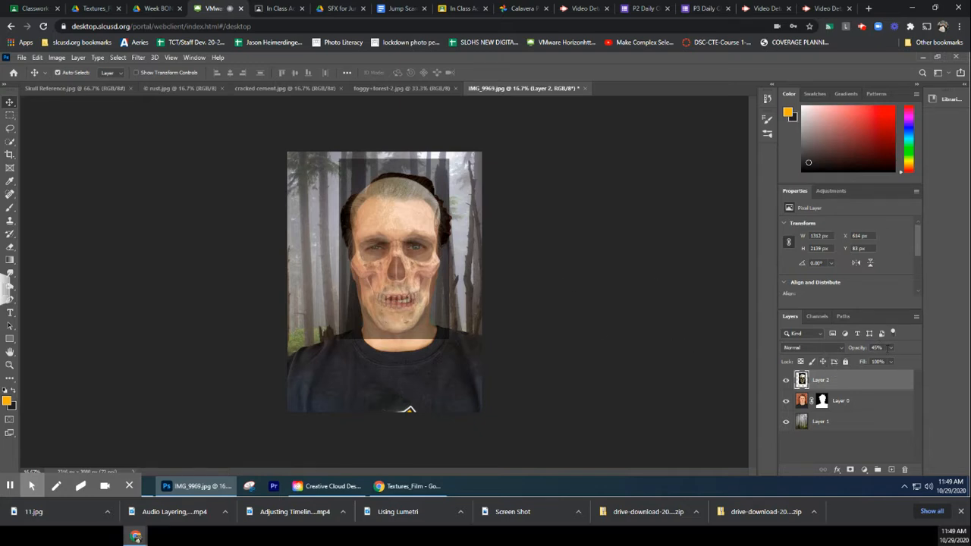
Restore the skull layer's opacity to 100% and delete its black background using the Magic Wand, clearing the selection
left_click_drag(892, 358, 930, 361)
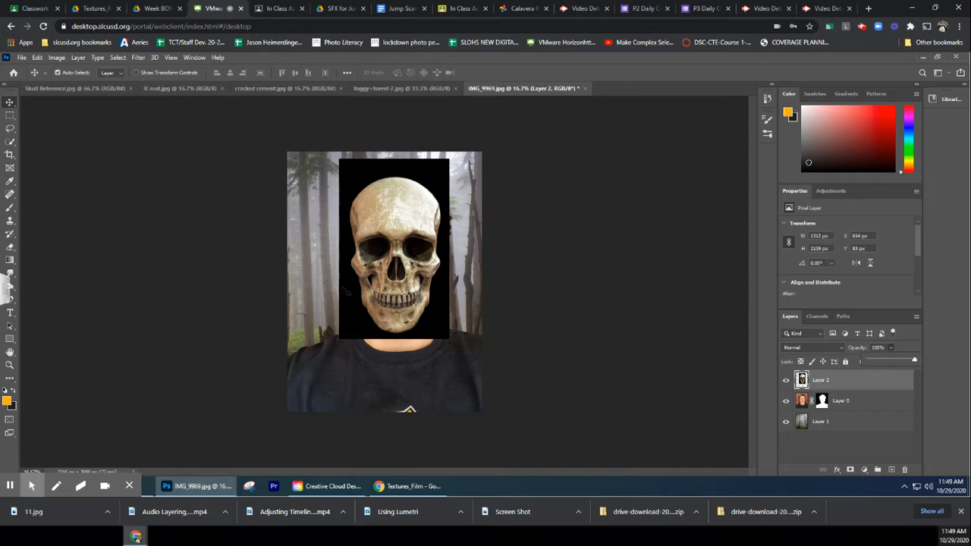
left_click(824, 380)
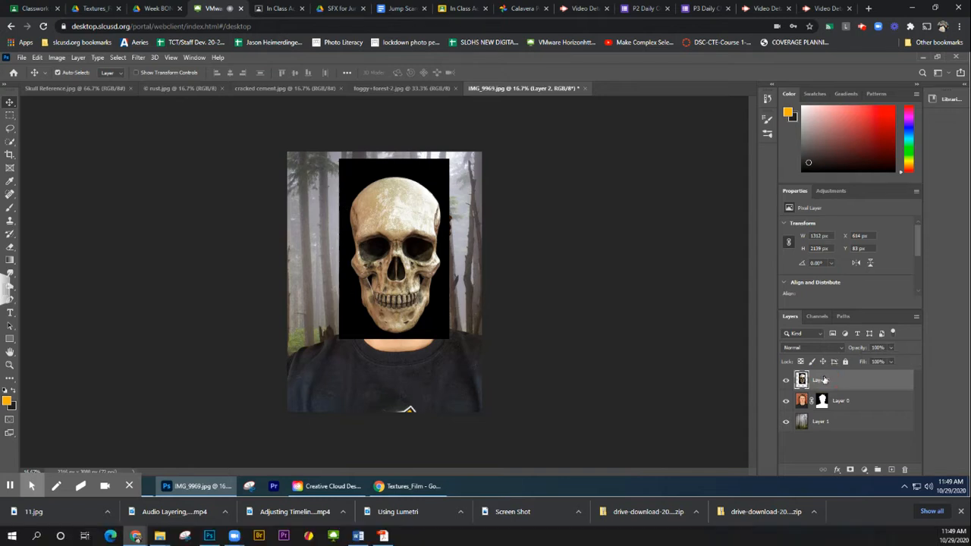
left_click(11, 142)
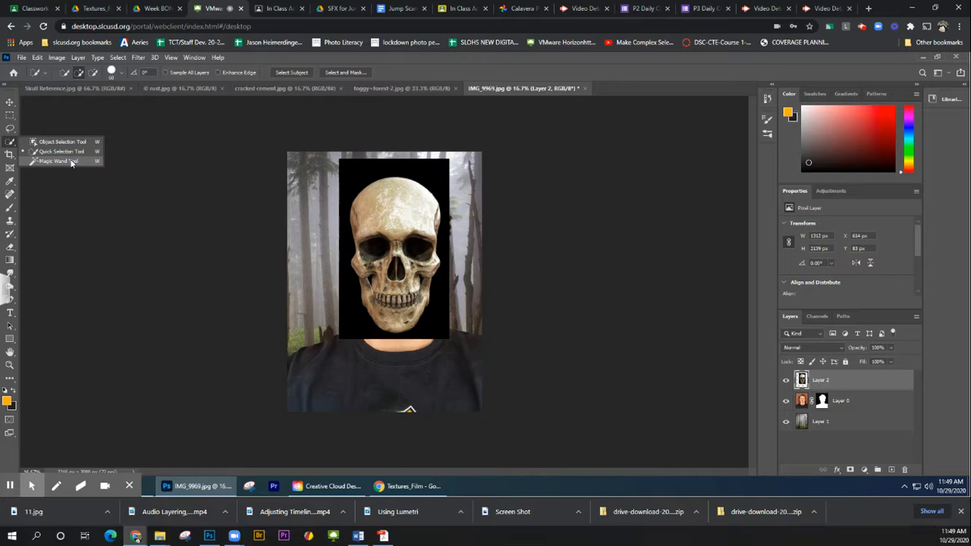
left_click(61, 161)
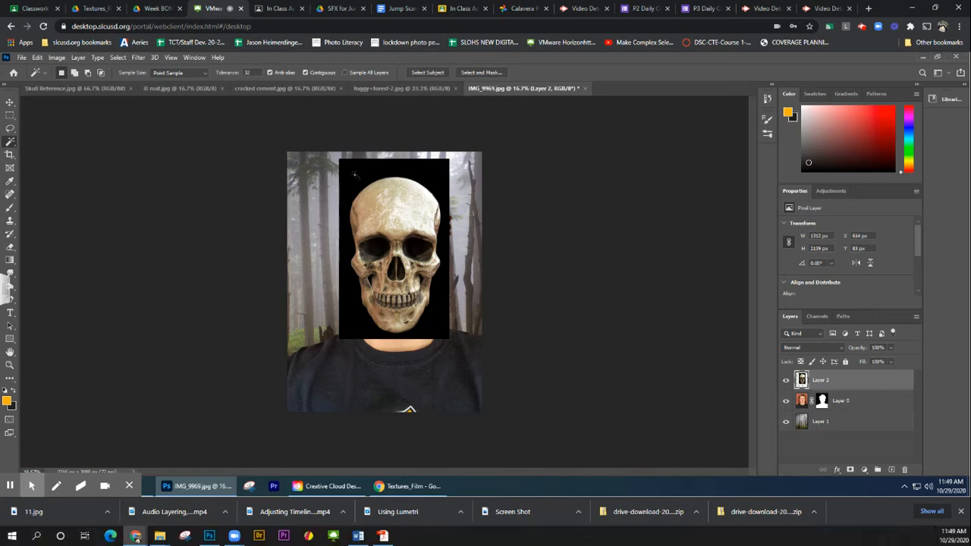
left_click(355, 175)
key("Delete")
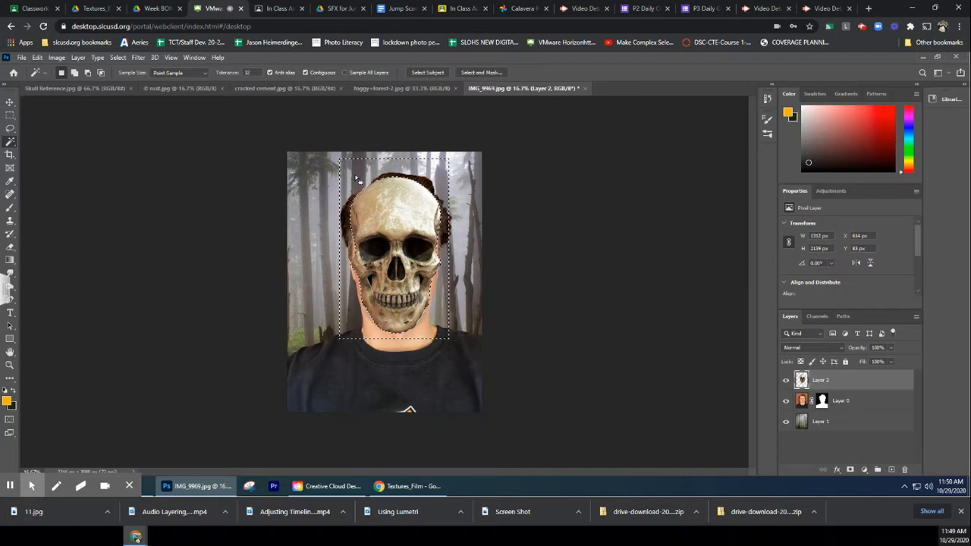
left_click(10, 115)
left_click(151, 172)
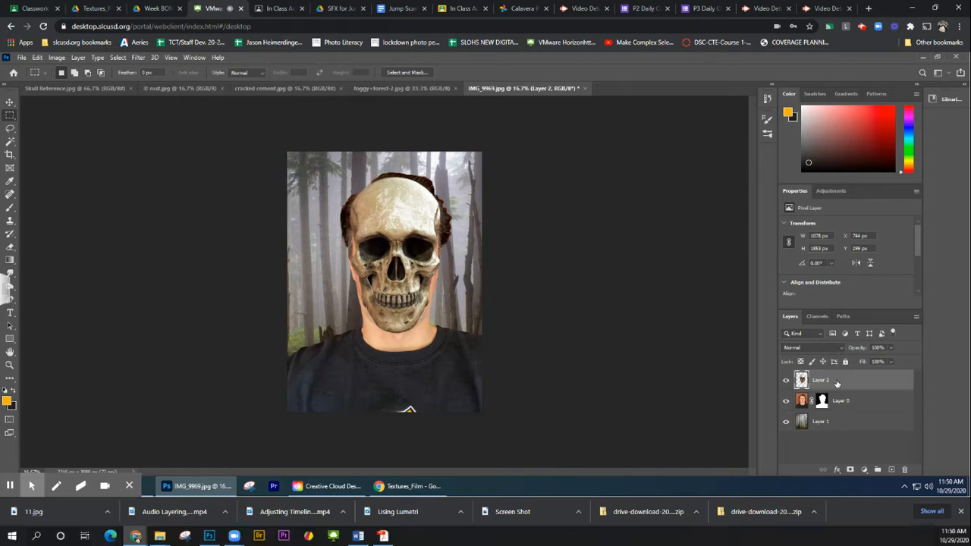
Set the skull layer's blending mode to Darken
left_click(810, 351)
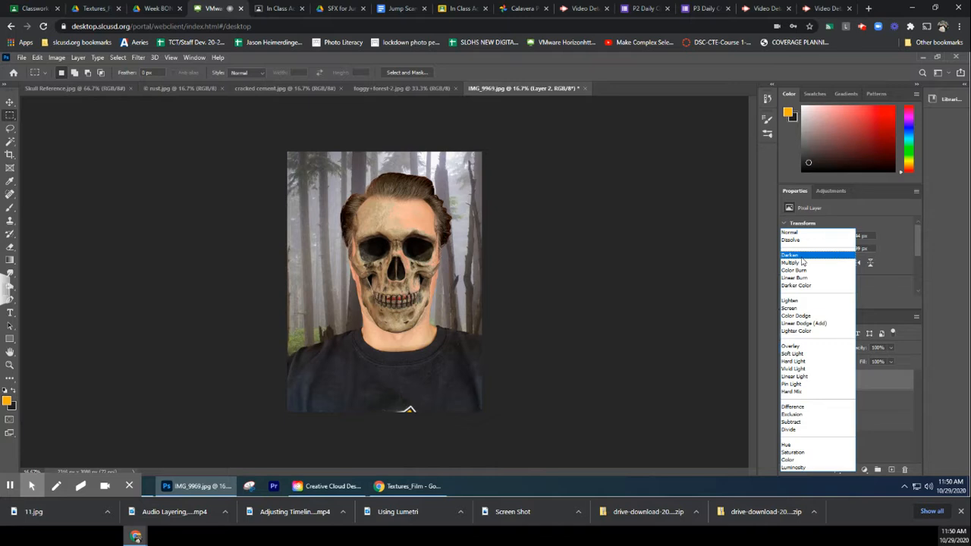
left_click(802, 259)
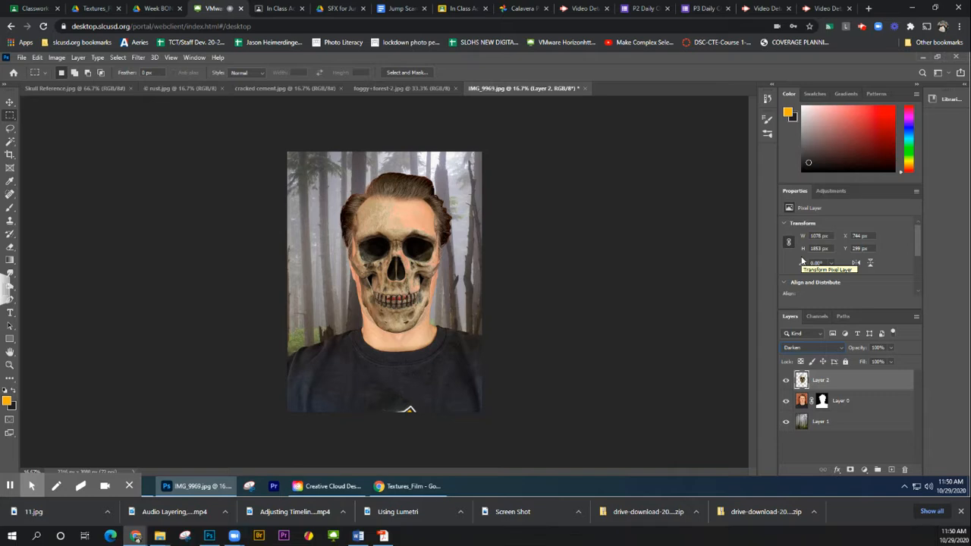
Try the Multiply blending mode on the skull layer and inspect the blended face at 50% zoom
key("shift+plus")
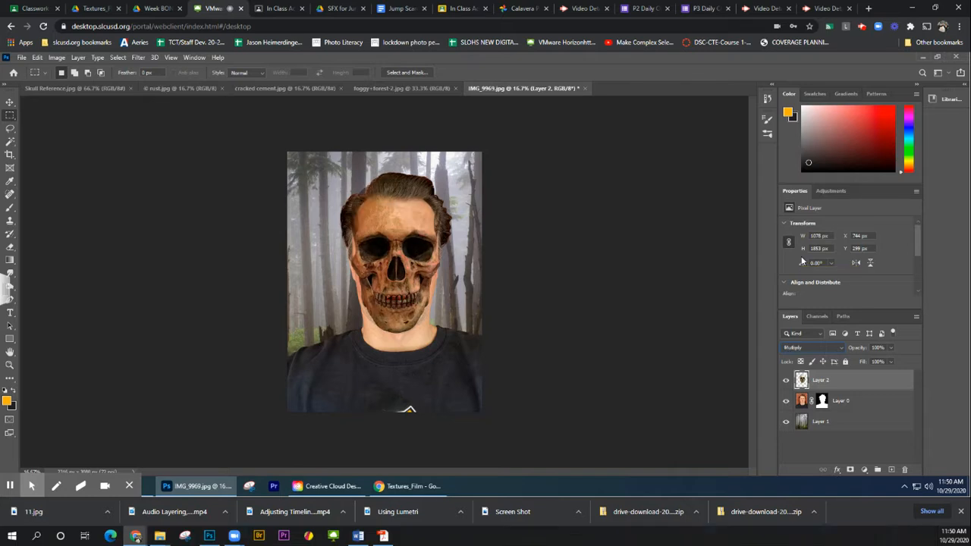
left_click(10, 364)
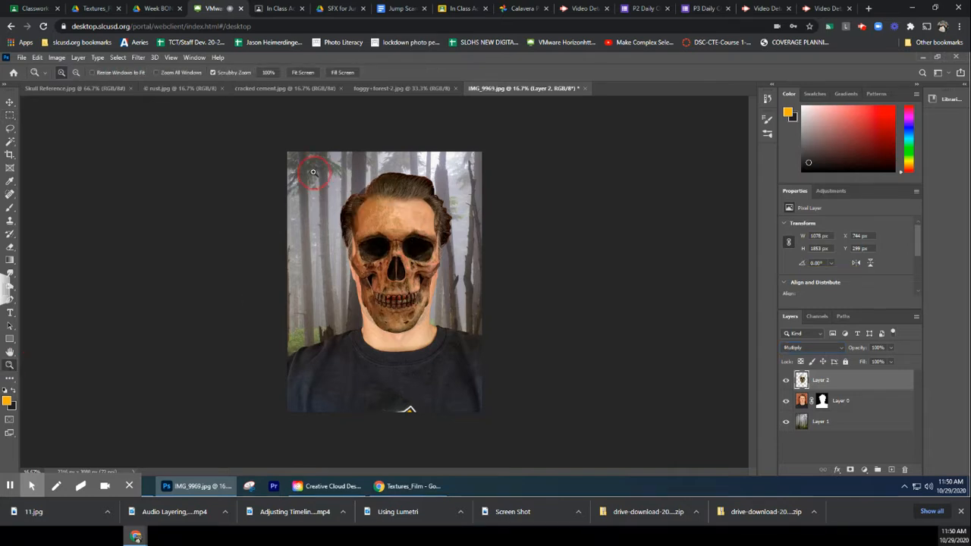
left_click(313, 172)
left_click(399, 253)
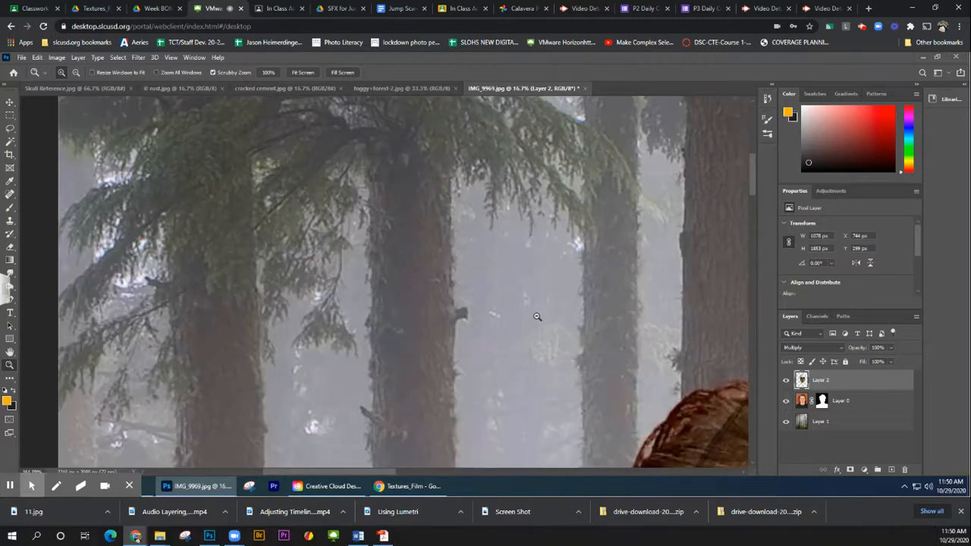
left_click(537, 317)
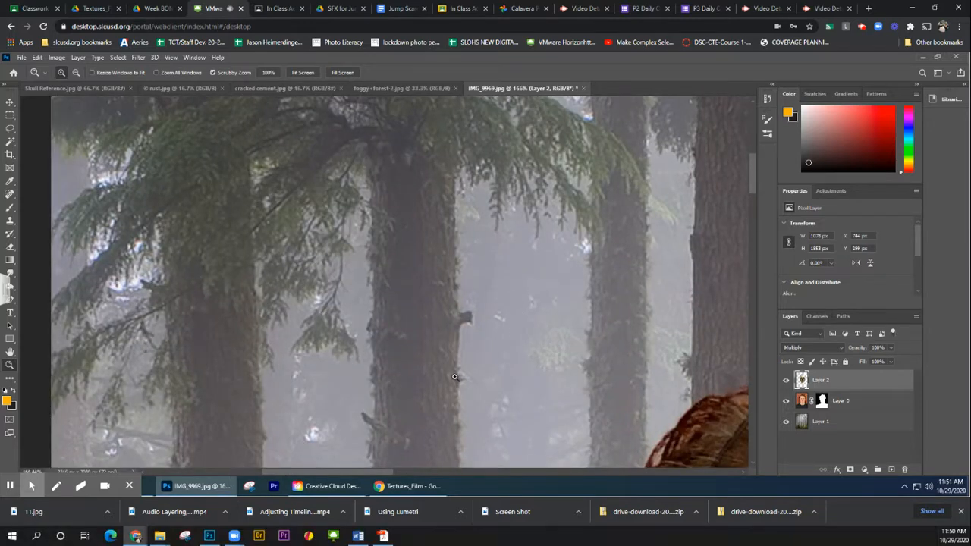
key("ctrl+minus")
key("ctrl+minus")
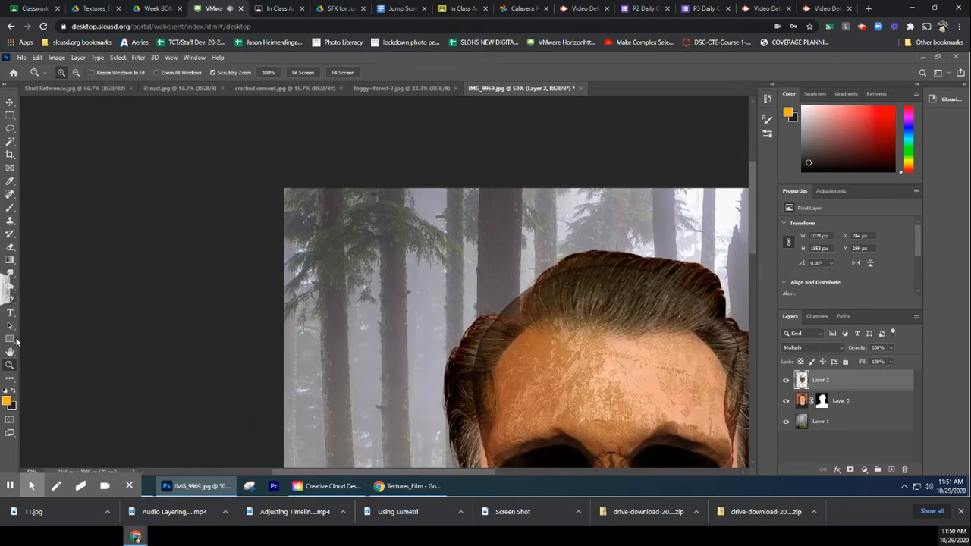
left_click(10, 352)
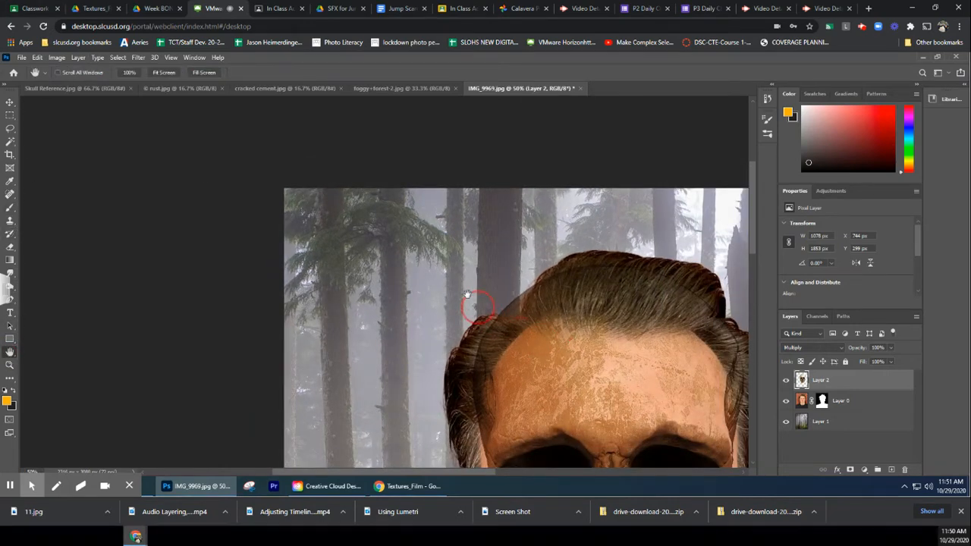
left_click_drag(474, 307, 344, 120)
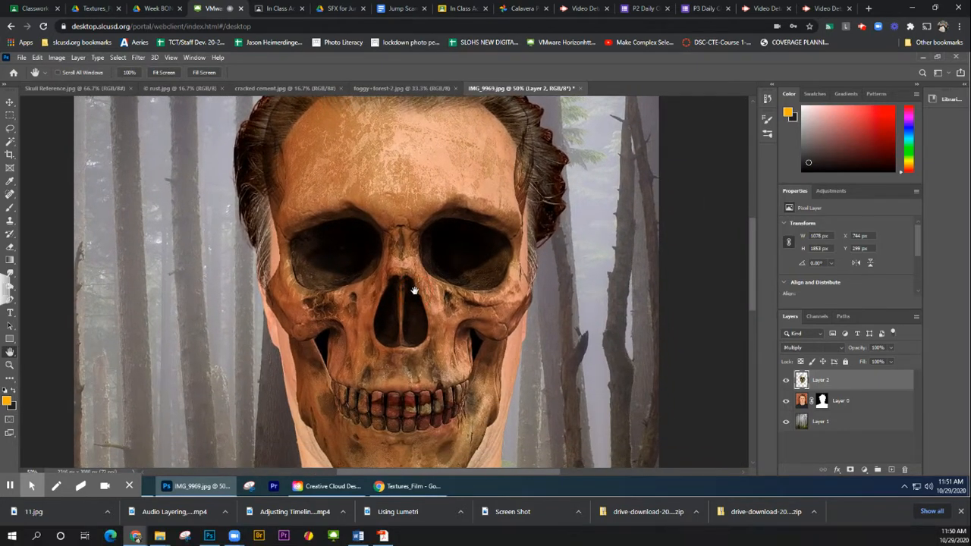
Compare other blending modes on the skull layer, including Overlay, Screen, Linear Burn, Lighten, Linear Dodge (Add) and Soft Light
left_click(810, 348)
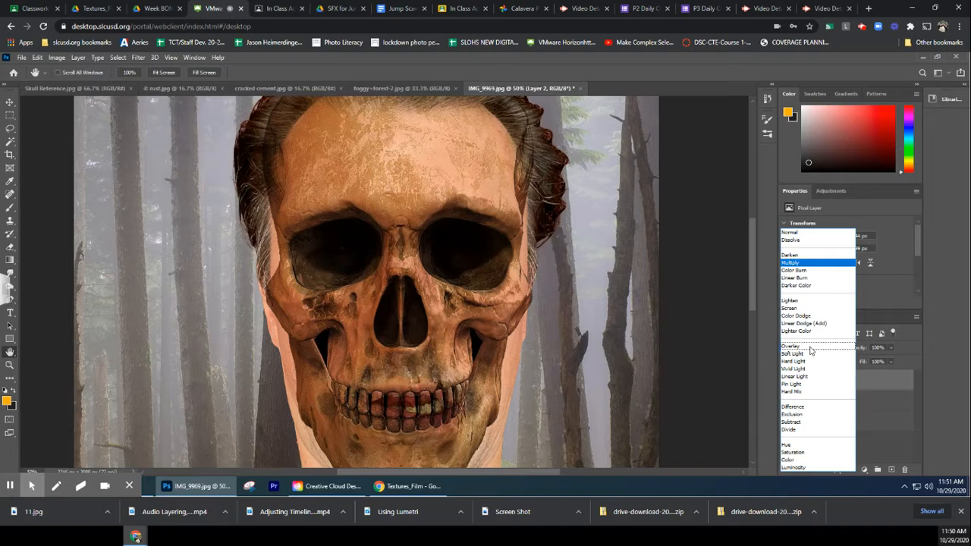
left_click(813, 332)
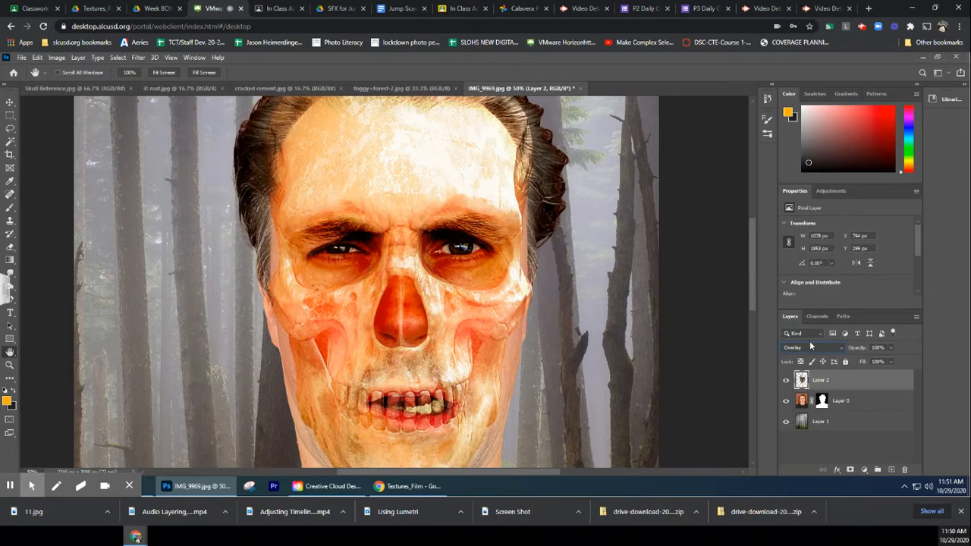
scroll(811, 346, "up", 4)
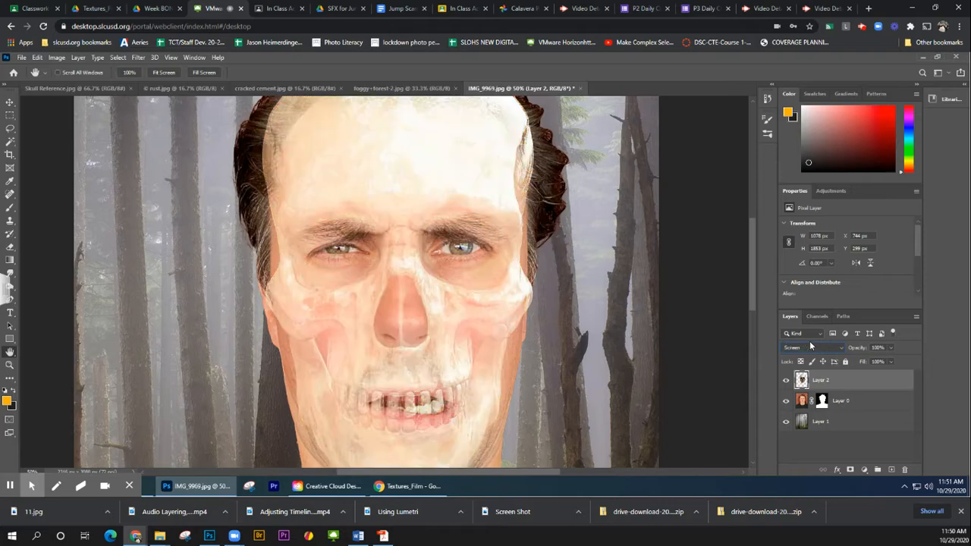
scroll(810, 347, "up", 6)
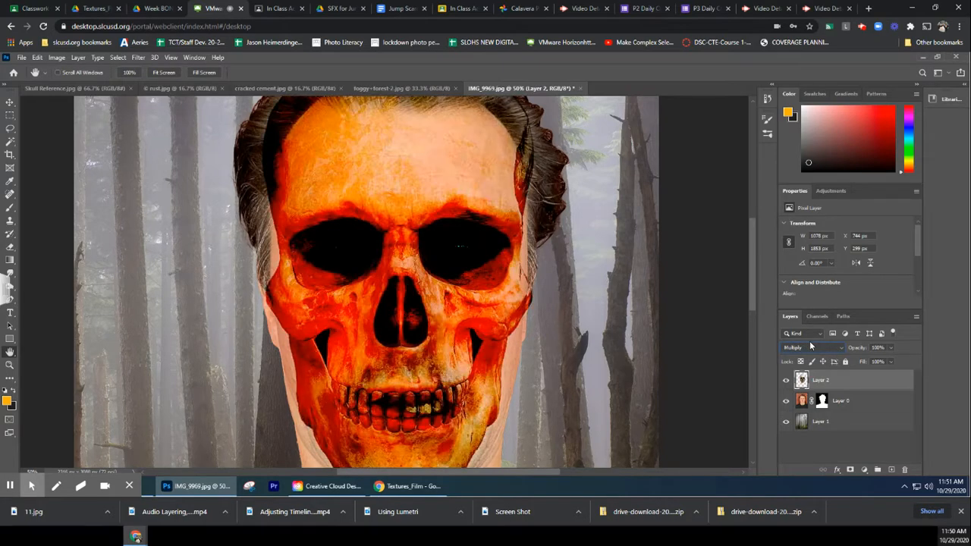
scroll(810, 347, "up", 1)
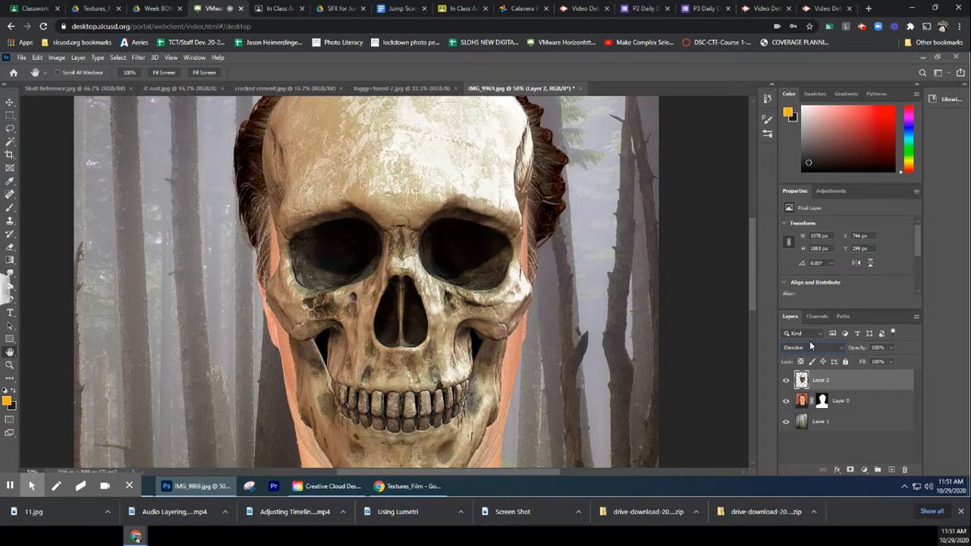
scroll(810, 347, "down", 1)
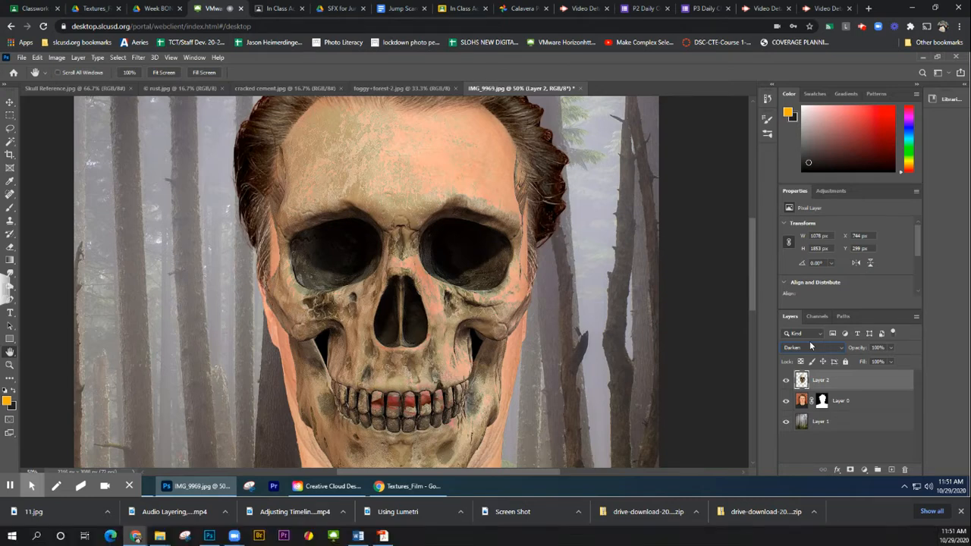
scroll(810, 347, "down", 1)
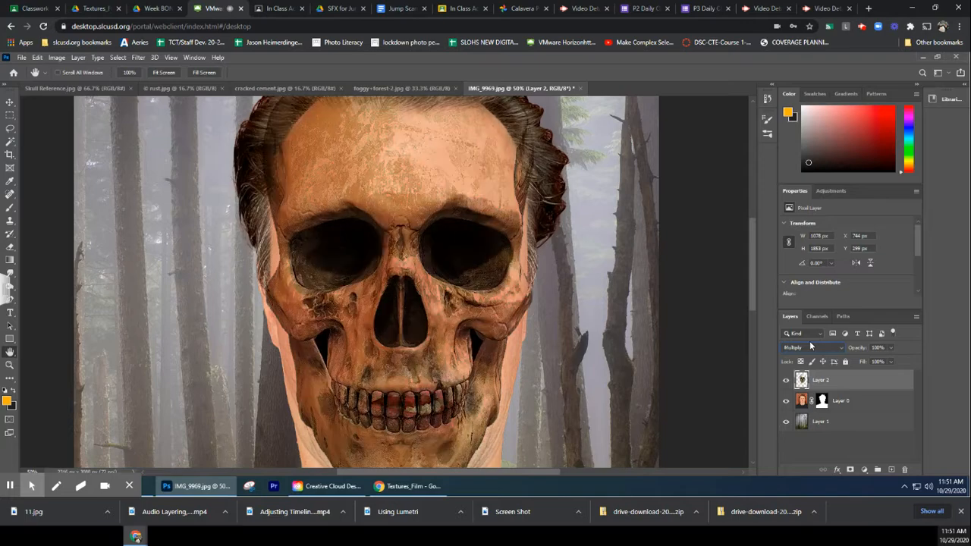
scroll(810, 346, "down", 1)
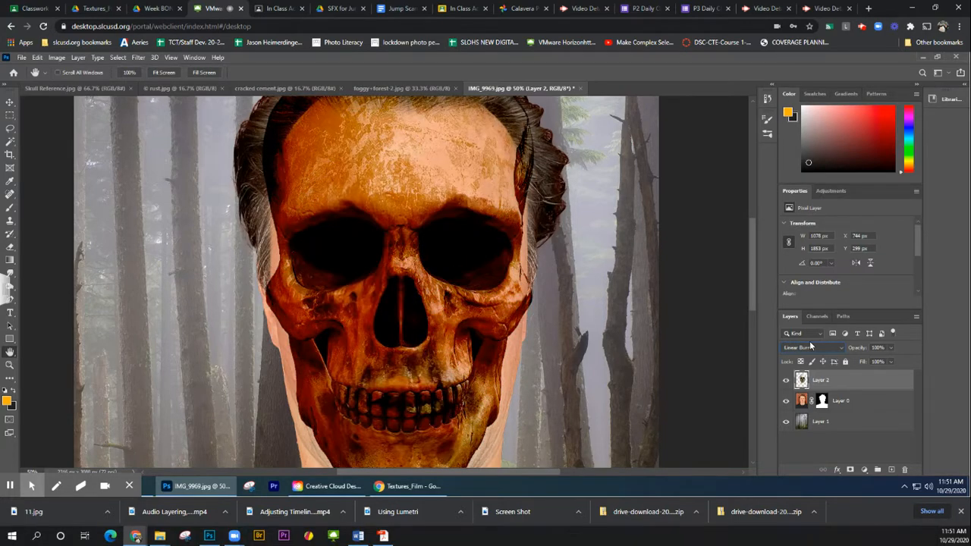
scroll(810, 347, "down", 1)
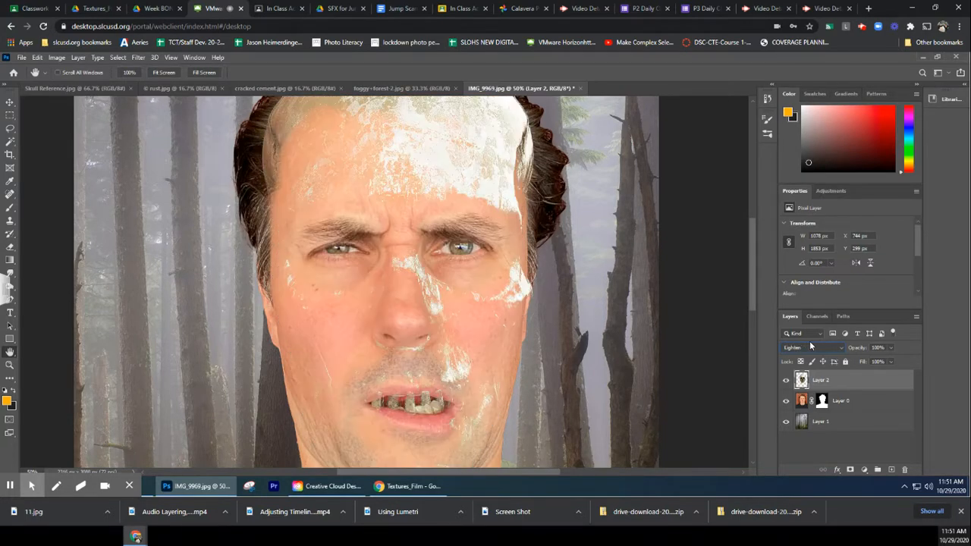
scroll(810, 347, "down", 1)
scroll(811, 347, "down", 3)
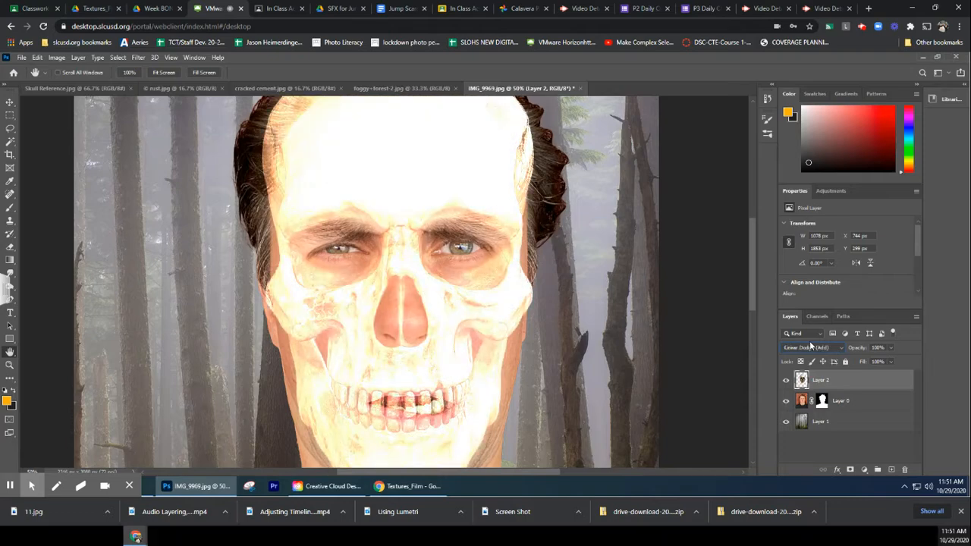
scroll(811, 347, "down", 1)
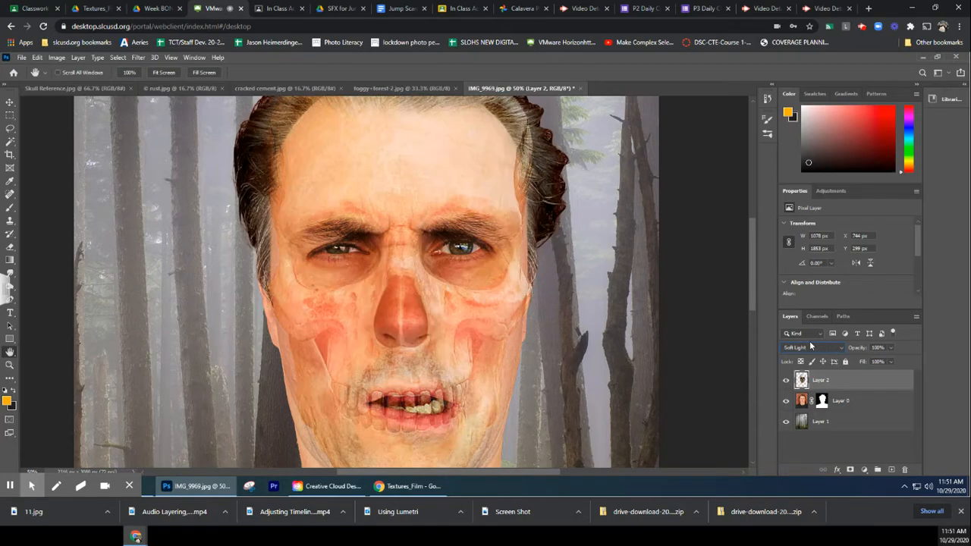
Set the skull layer's blending mode to Darken after previewing Color Dodge, Darker Color and Multiply again
scroll(810, 347, "up", 1)
scroll(811, 346, "up", 4)
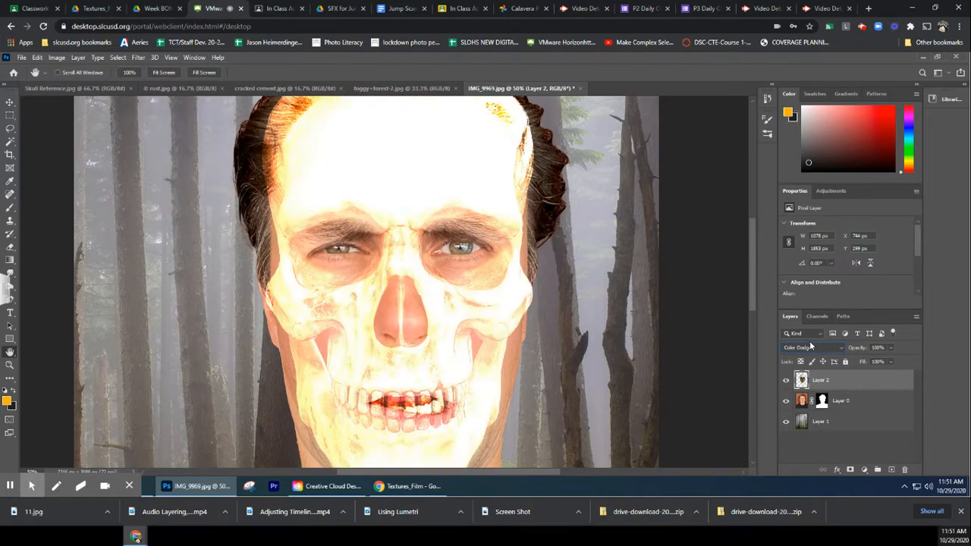
scroll(810, 346, "up", 2)
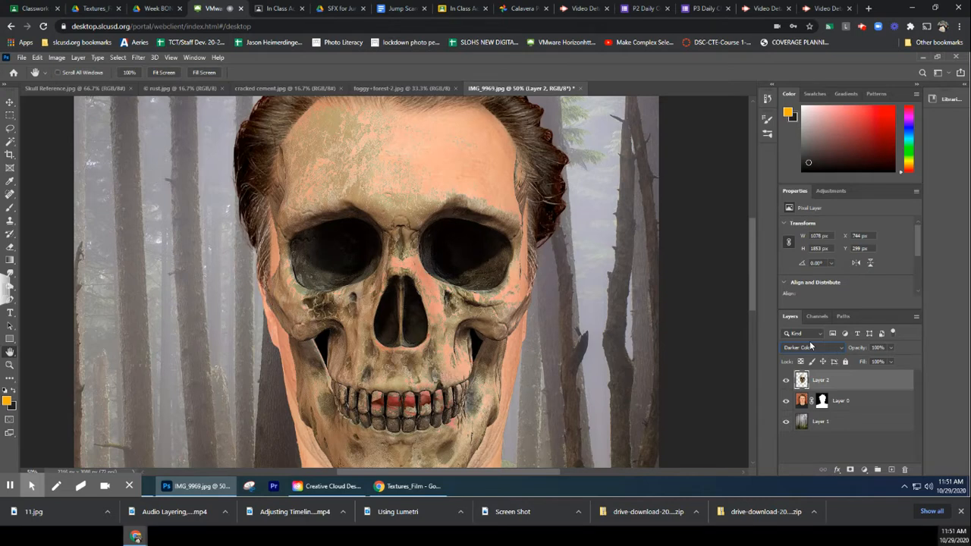
scroll(810, 347, "up", 1)
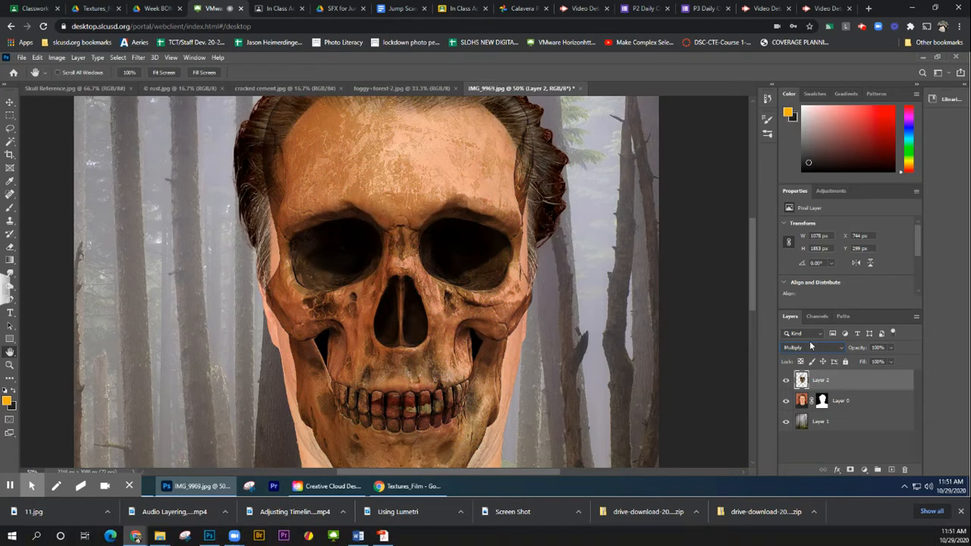
scroll(810, 347, "up", 1)
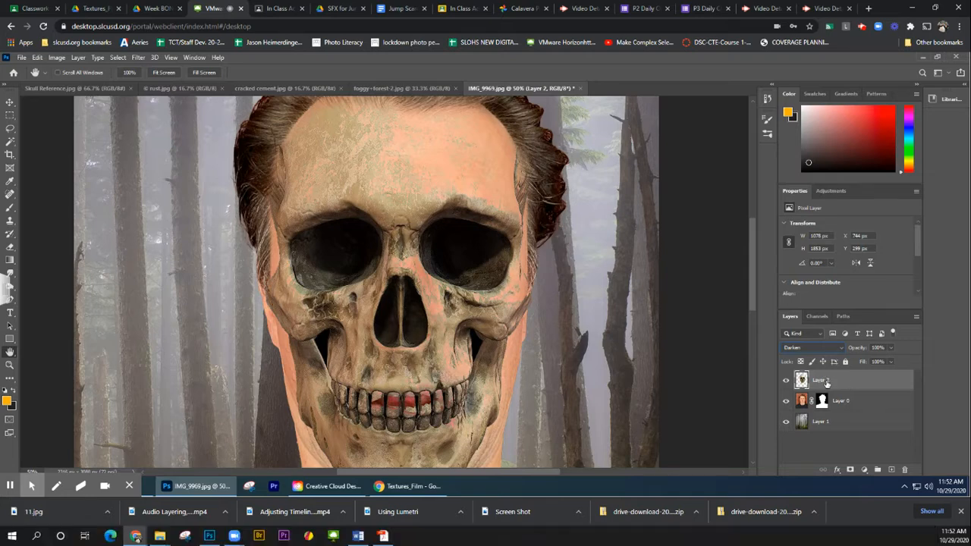
Add a white layer mask to the skull layer
left_click(850, 471)
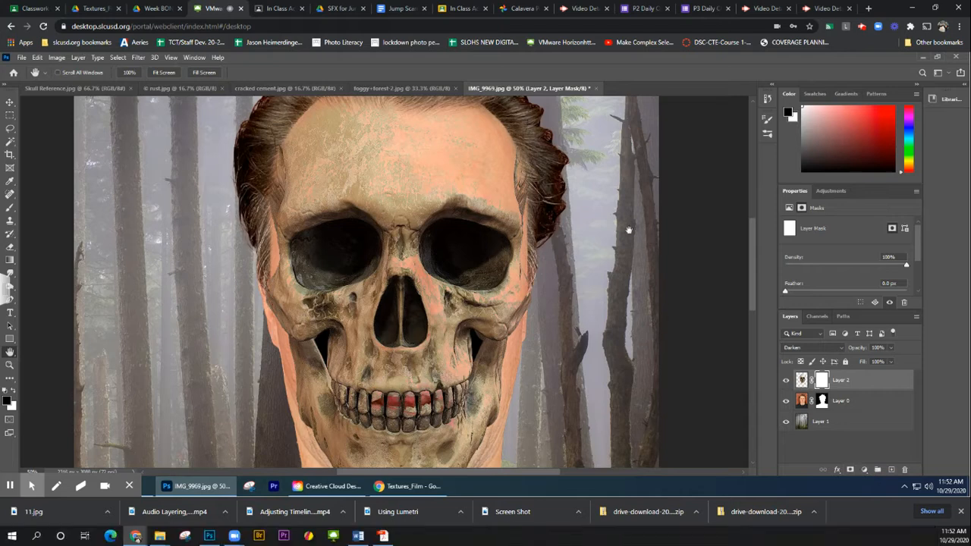
scroll(659, 246, "up", 3)
scroll(659, 247, "up", 2)
scroll(658, 247, "down", 4)
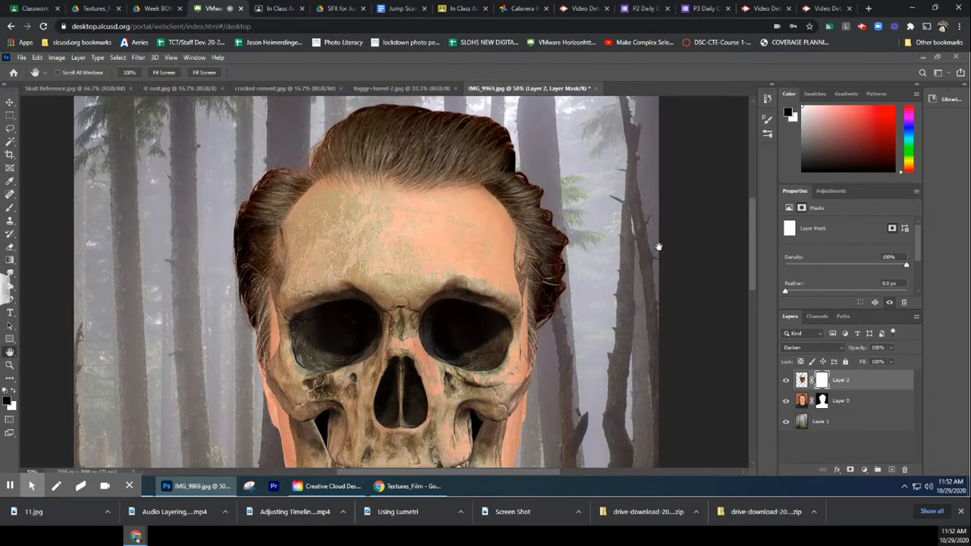
scroll(658, 246, "up", 1)
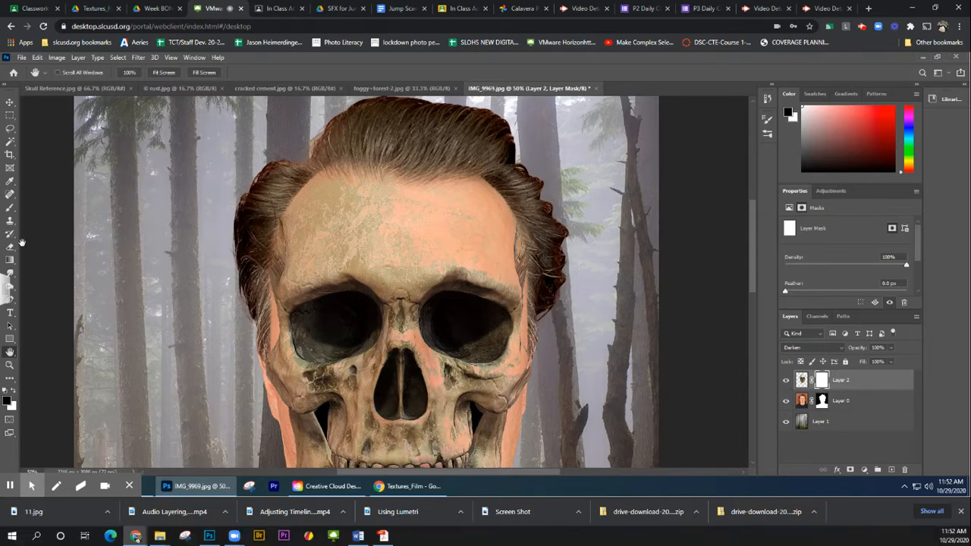
Prepare the Brush tool for masking with black (000000) as the foreground color and the Soft Round brush
left_click(9, 208)
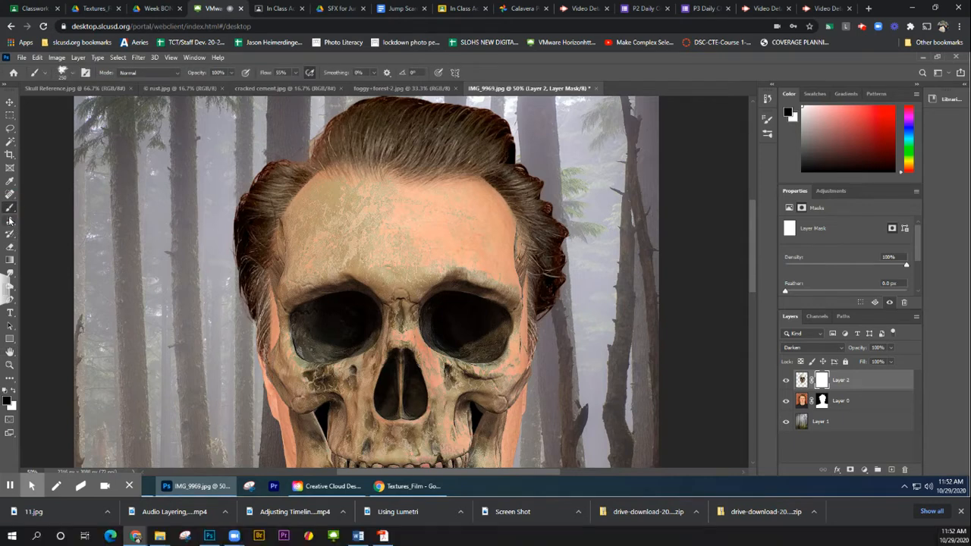
left_click(7, 400)
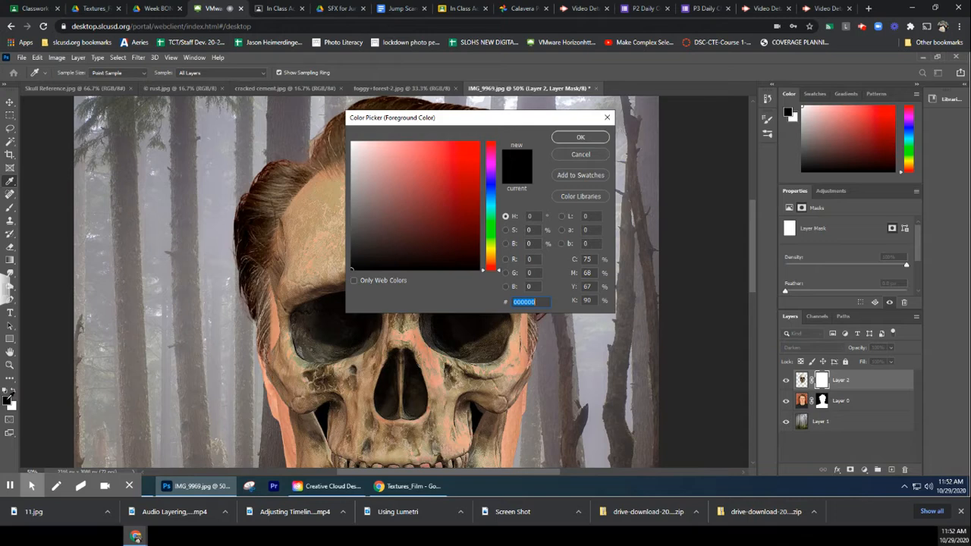
left_click(581, 138)
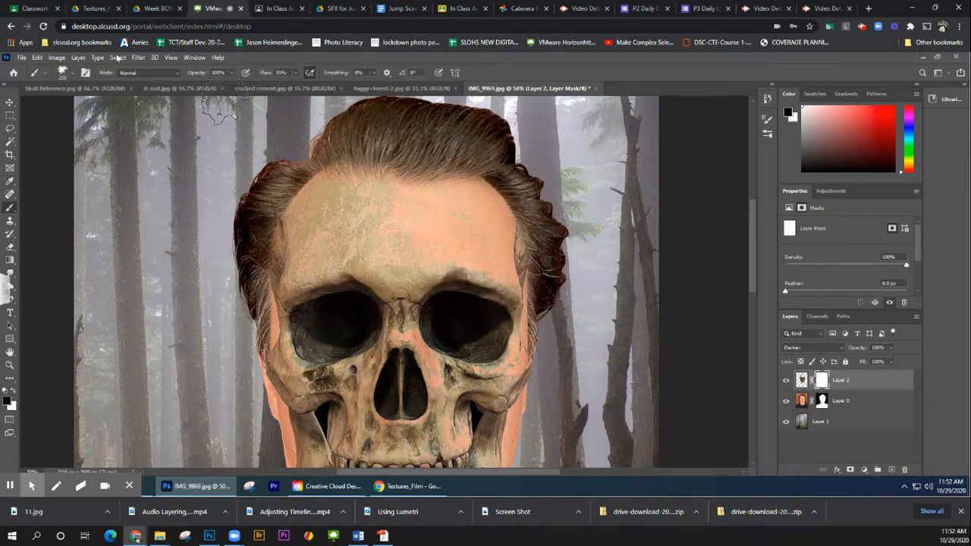
left_click(72, 71)
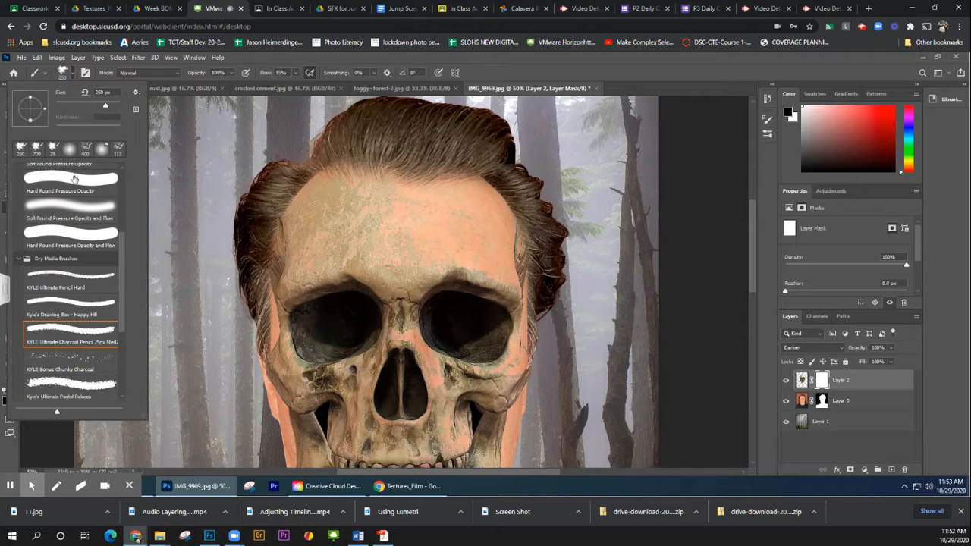
scroll(74, 179, "up", 5)
left_click(64, 194)
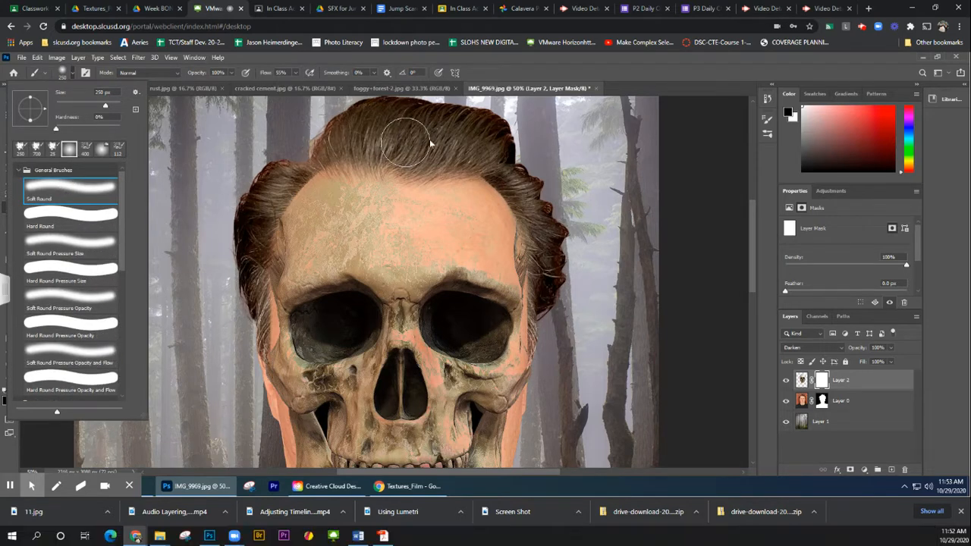
Paint black on the skull layer's mask over the right half of the forehead and the right eye to reveal the man's skin
mouse_move(469, 142)
left_mouse_down()
mouse_move(539, 243)
mouse_move(538, 269)
mouse_move(506, 199)
left_mouse_up()
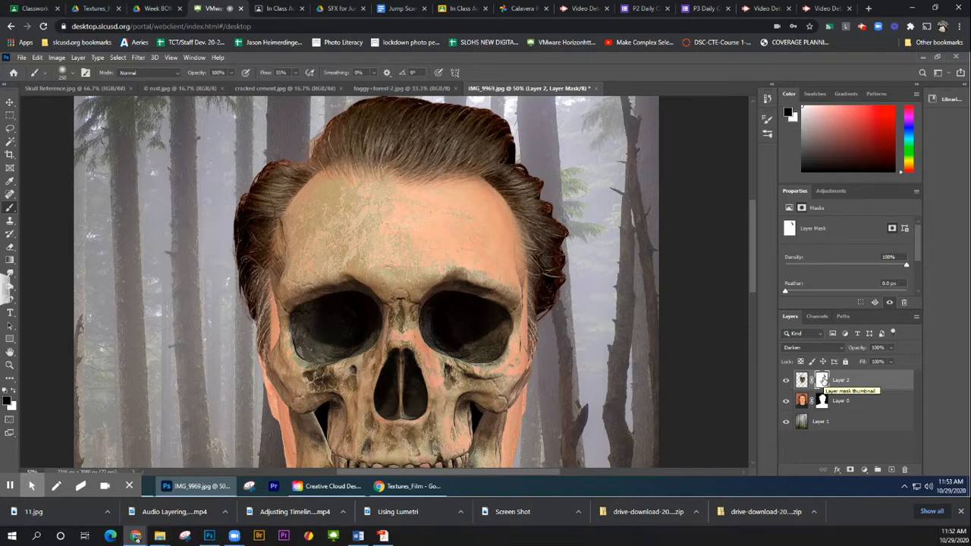
left_click(821, 380)
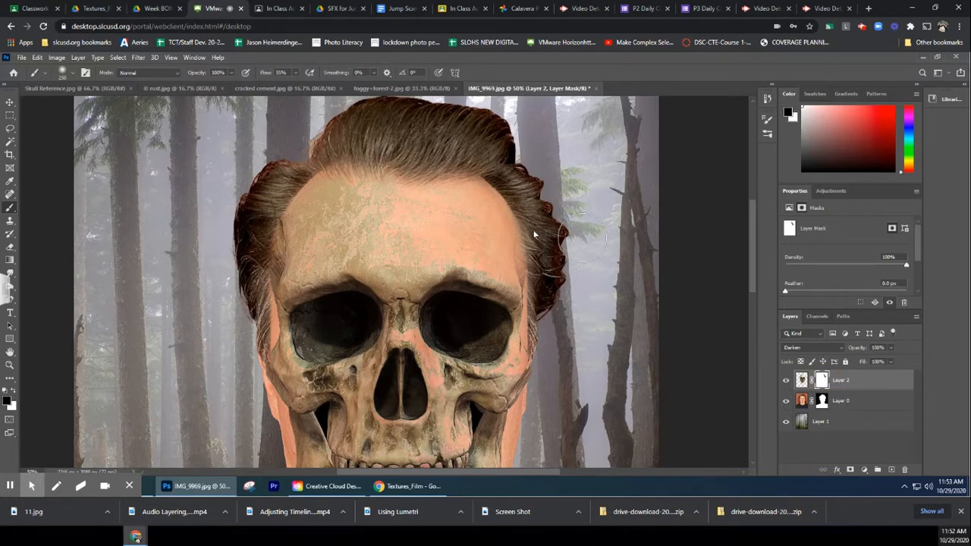
mouse_move(536, 232)
left_mouse_down()
mouse_move(528, 267)
mouse_move(509, 227)
mouse_move(532, 273)
mouse_move(469, 236)
mouse_move(491, 236)
mouse_move(517, 261)
mouse_move(504, 255)
mouse_move(456, 282)
mouse_move(504, 306)
mouse_move(514, 372)
mouse_move(494, 381)
mouse_move(440, 334)
mouse_move(445, 301)
mouse_move(465, 286)
mouse_move(442, 308)
mouse_move(446, 332)
mouse_move(527, 372)
mouse_move(542, 354)
mouse_move(497, 326)
mouse_move(491, 310)
mouse_move(486, 333)
mouse_move(470, 341)
mouse_move(437, 328)
mouse_move(437, 278)
mouse_move(391, 237)
mouse_move(389, 197)
mouse_move(412, 167)
mouse_move(436, 168)
mouse_move(499, 271)
mouse_move(510, 334)
left_mouse_up()
Paint black on the skull layer's mask over the right cheek, mouth and jaw, keeping the skull's left eye socket and nose
scroll(510, 334, "down", 4)
scroll(511, 334, "right", 1)
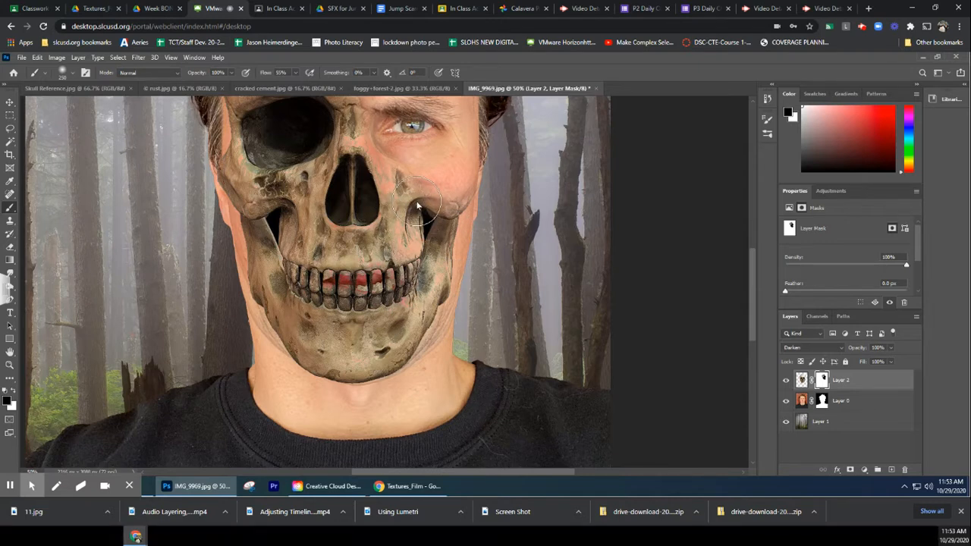
mouse_move(429, 213)
left_mouse_down()
mouse_move(445, 257)
mouse_move(401, 177)
mouse_move(446, 244)
mouse_move(438, 286)
mouse_move(439, 298)
mouse_move(447, 295)
mouse_move(447, 282)
mouse_move(437, 322)
mouse_move(420, 339)
mouse_move(410, 336)
mouse_move(400, 276)
mouse_move(355, 271)
mouse_move(402, 271)
mouse_move(412, 263)
mouse_move(410, 234)
mouse_move(421, 267)
mouse_move(384, 321)
mouse_move(362, 323)
mouse_move(358, 305)
mouse_move(379, 288)
mouse_move(354, 295)
mouse_move(319, 283)
mouse_move(377, 303)
mouse_move(386, 383)
mouse_move(423, 378)
mouse_move(422, 322)
mouse_move(405, 348)
mouse_move(361, 363)
mouse_move(401, 296)
mouse_move(403, 247)
mouse_move(410, 320)
mouse_move(369, 379)
mouse_move(325, 382)
mouse_move(265, 343)
mouse_move(220, 224)
left_mouse_up()
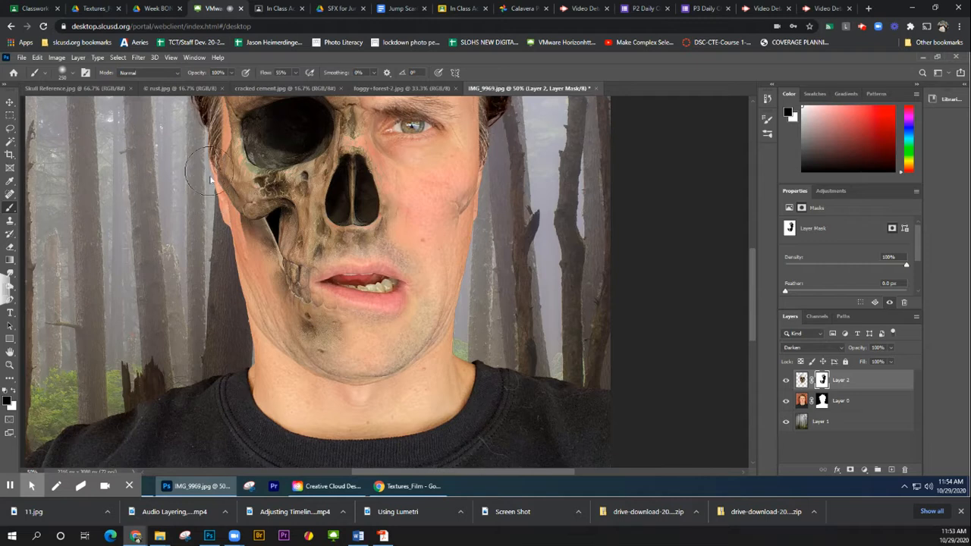
Roughen the skull's outer edge along the left temple and cheek by painting black on its mask with the KYLE Bonus Chunky Charcoal brush
scroll(216, 182, "up", 5)
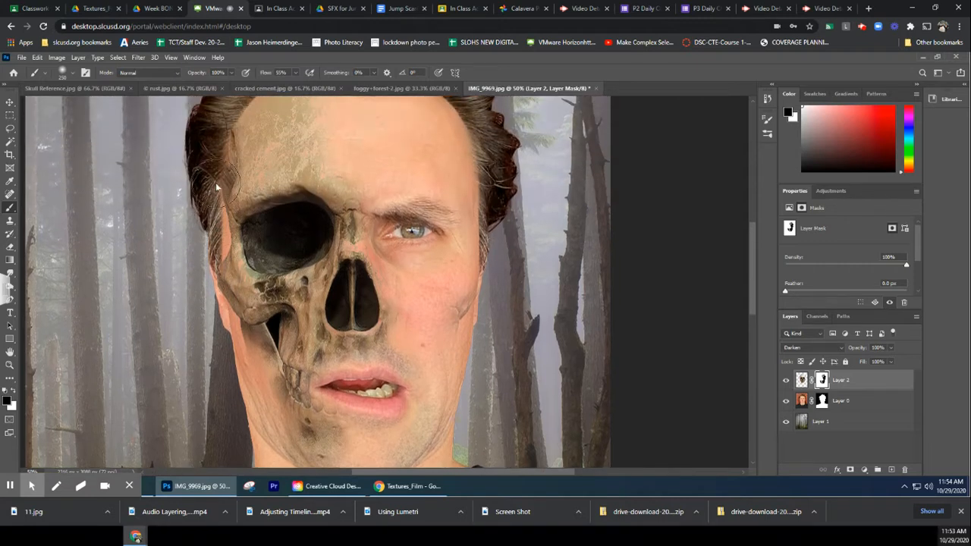
left_click(70, 77)
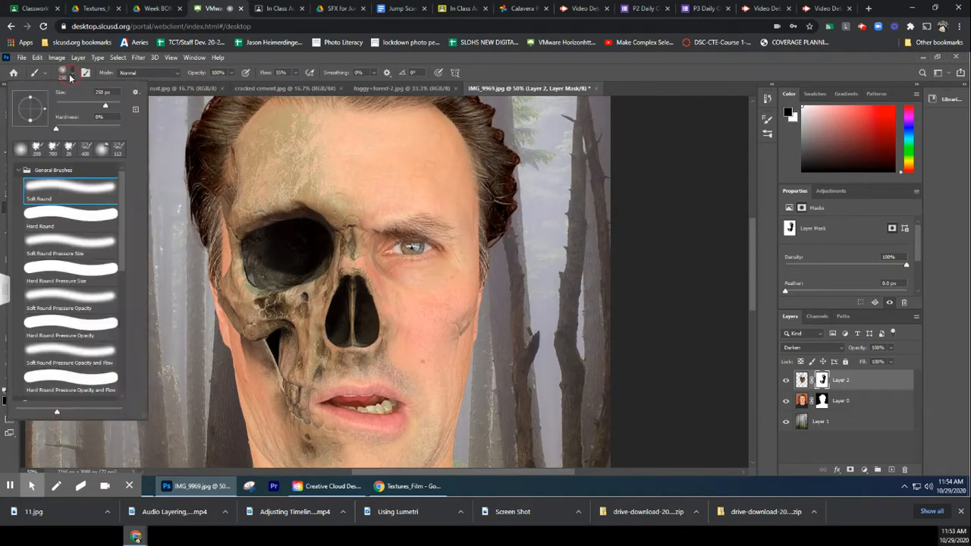
scroll(80, 270, "down", 3)
scroll(79, 271, "down", 2)
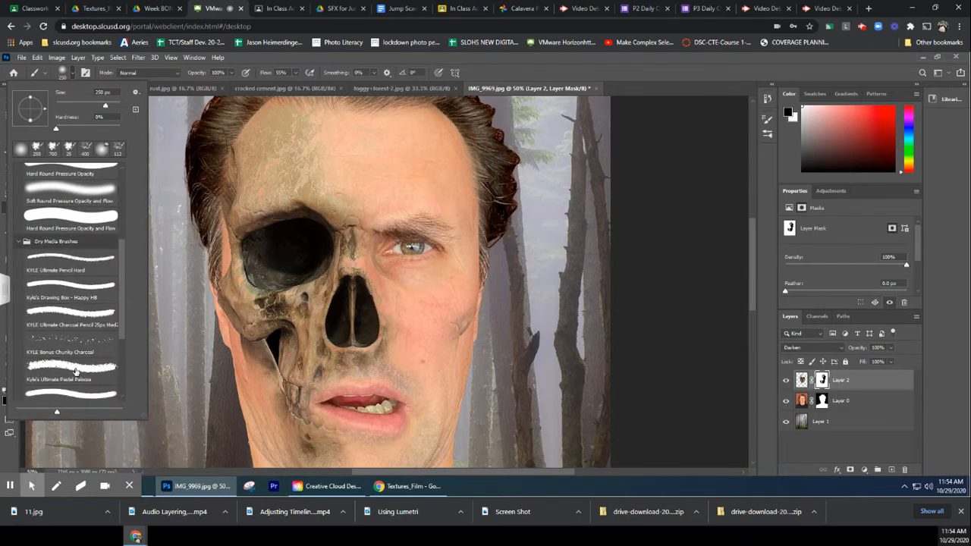
left_click(68, 340)
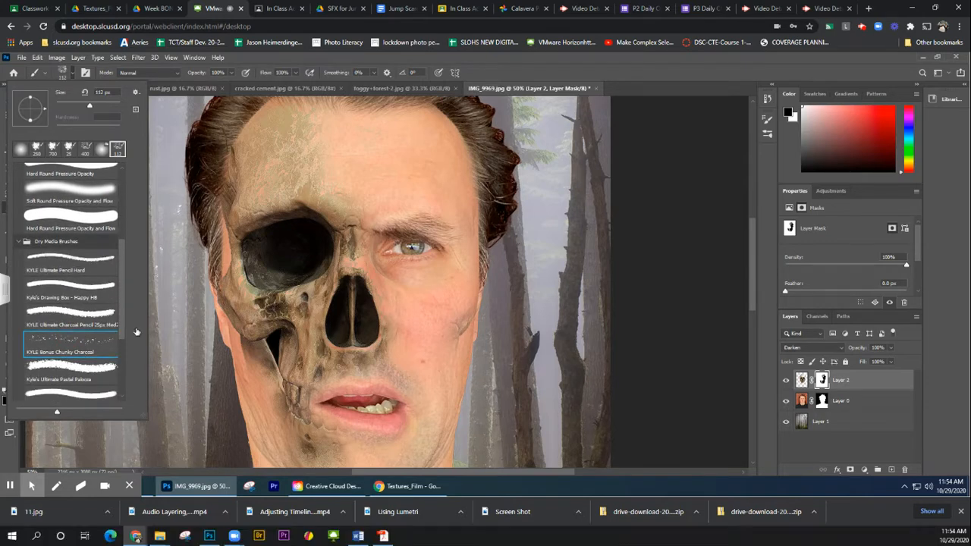
left_click(232, 312)
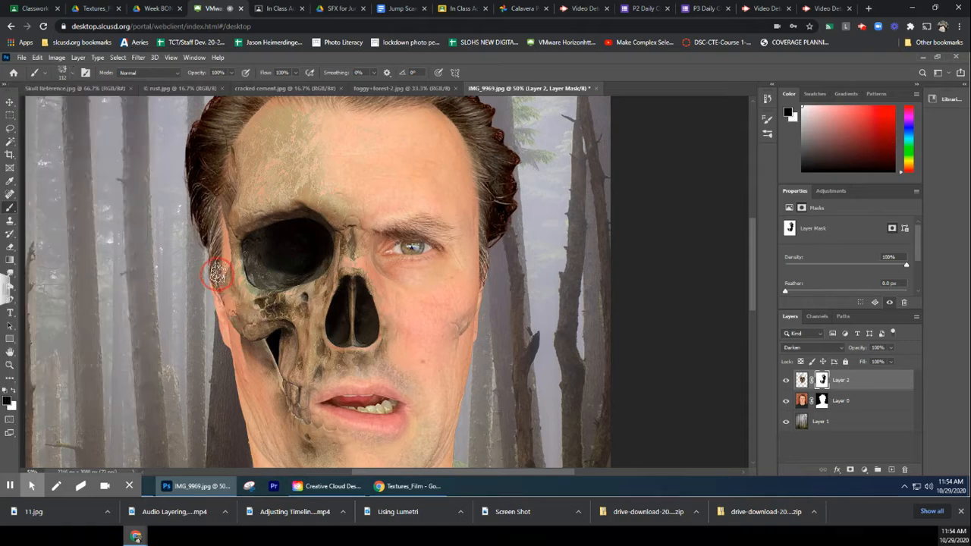
mouse_move(237, 327)
left_mouse_down()
mouse_move(263, 347)
mouse_move(244, 347)
mouse_move(262, 364)
mouse_move(268, 390)
mouse_move(264, 349)
mouse_move(273, 340)
mouse_move(279, 387)
mouse_move(243, 371)
mouse_move(261, 356)
mouse_move(240, 341)
mouse_move(225, 305)
mouse_move(215, 222)
left_mouse_up()
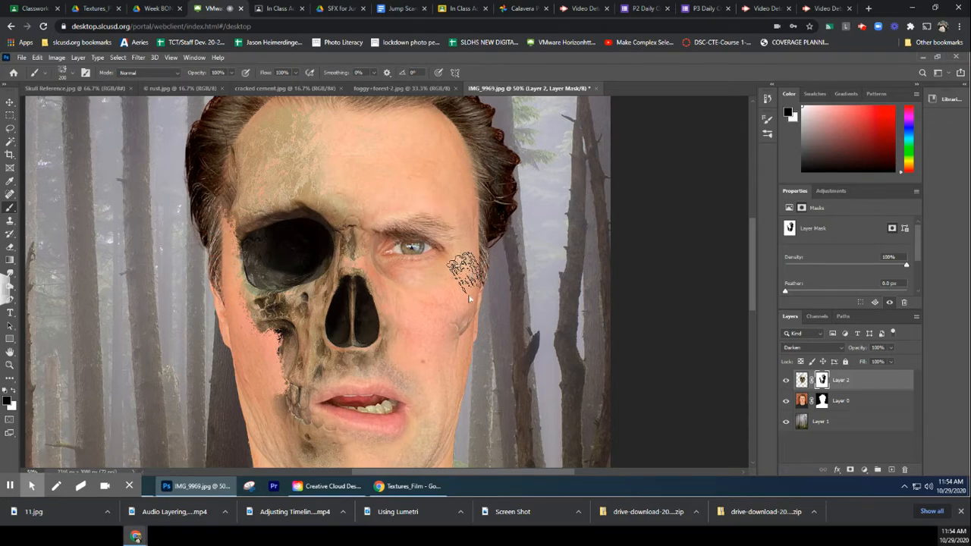
Paint white on the skull layer's mask over the left half of the mouth to bring back the skull's teeth
scroll(463, 300, "down", 3)
scroll(469, 304, "down", 1)
scroll(469, 303, "up", 2)
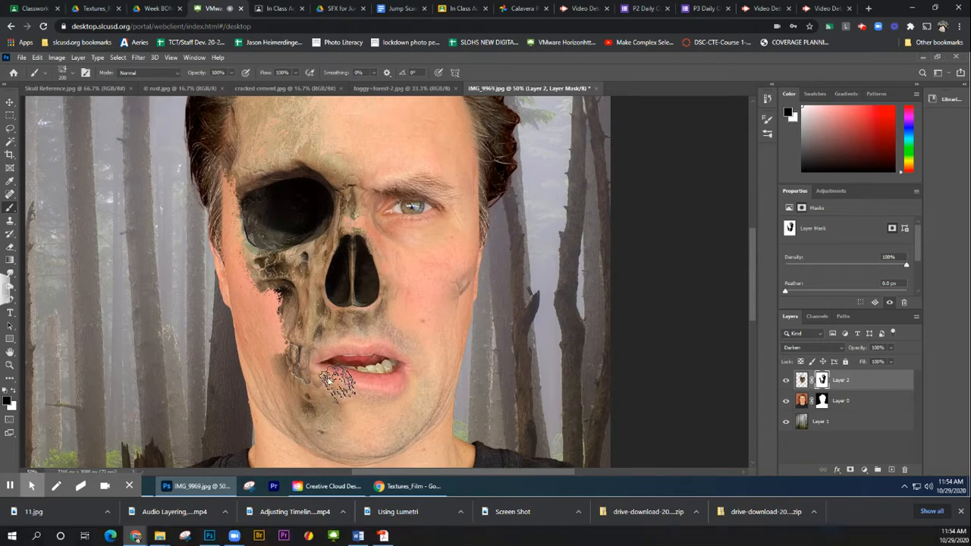
left_click(13, 390)
mouse_move(356, 363)
left_mouse_down()
mouse_move(329, 363)
mouse_move(327, 379)
mouse_move(305, 353)
mouse_move(294, 372)
mouse_move(322, 410)
mouse_move(309, 377)
mouse_move(329, 334)
mouse_move(326, 353)
left_mouse_up()
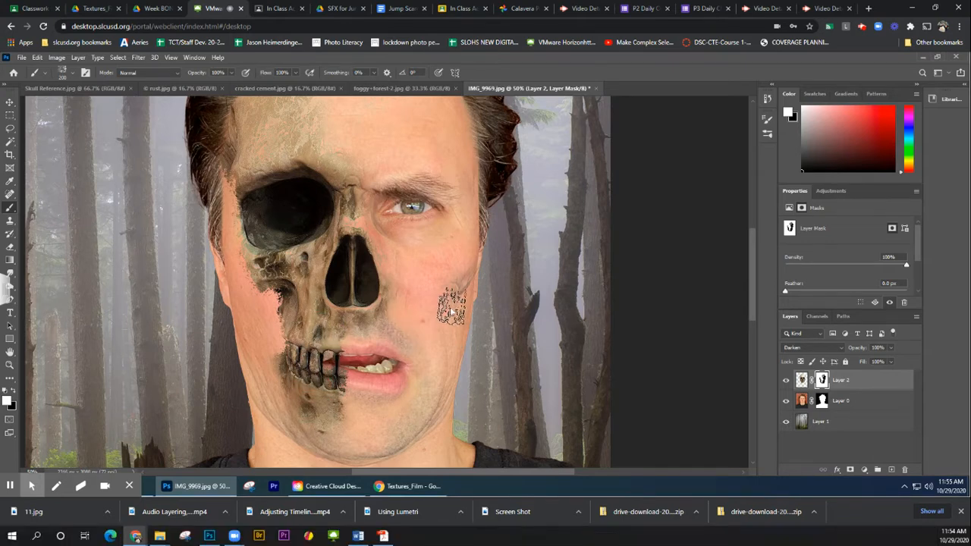
Copy the rust.jpg texture into the IMG_9969.jpg portrait as a new layer above the skull, accepting the color profile conversion
key("ctrl+minus")
key("ctrl+minus")
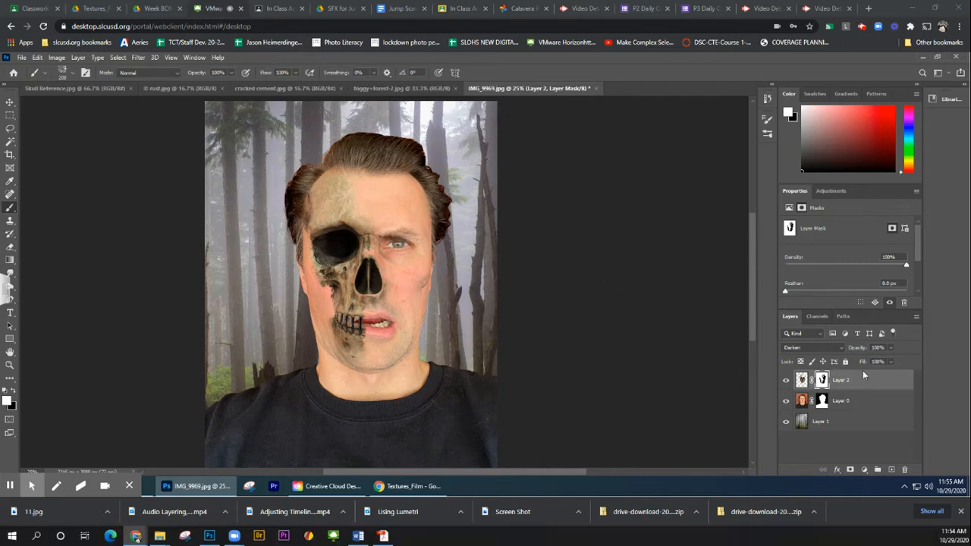
left_click(802, 379)
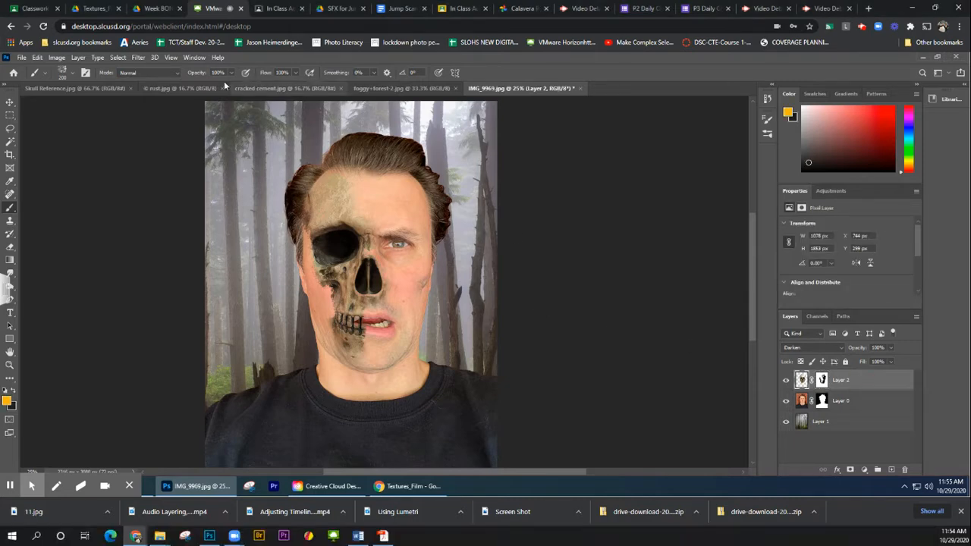
left_click(177, 88)
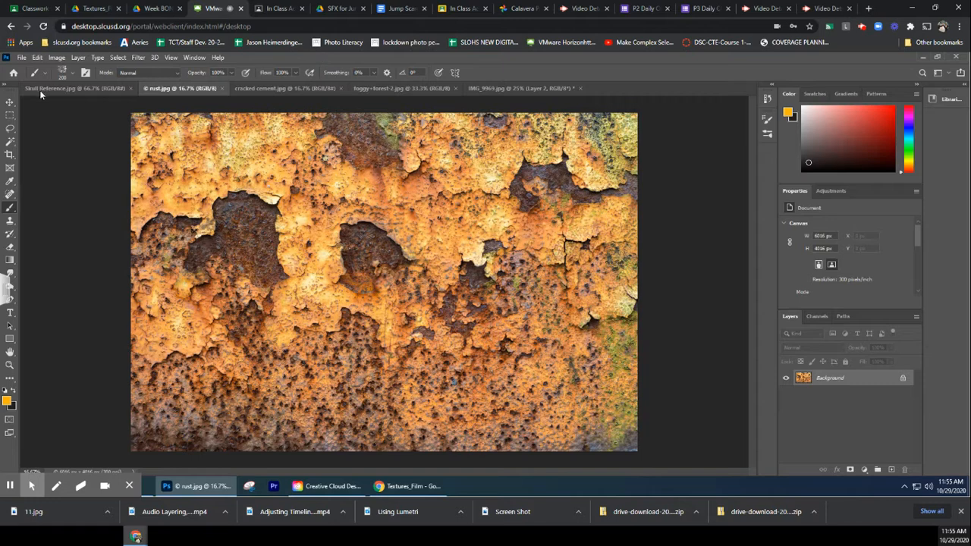
left_click(9, 102)
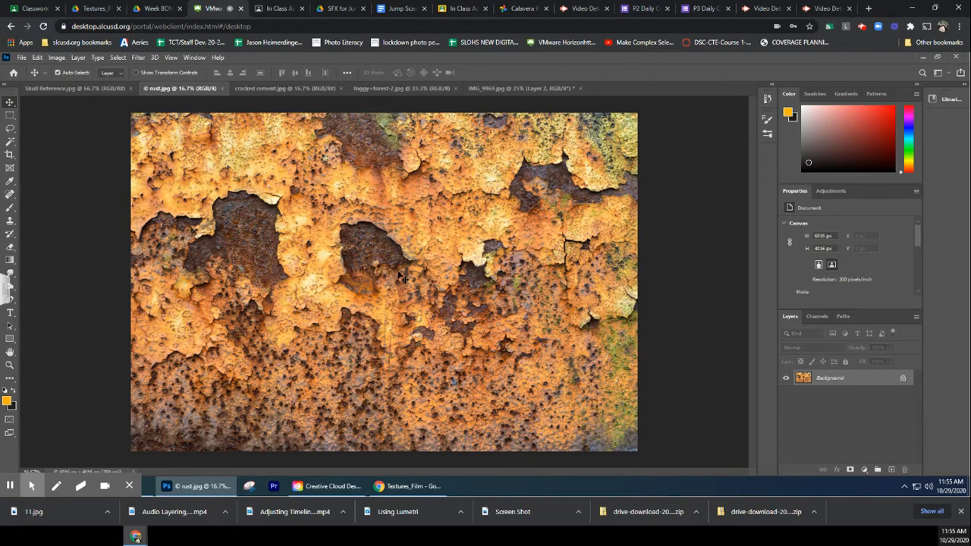
left_click_drag(403, 275, 379, 212)
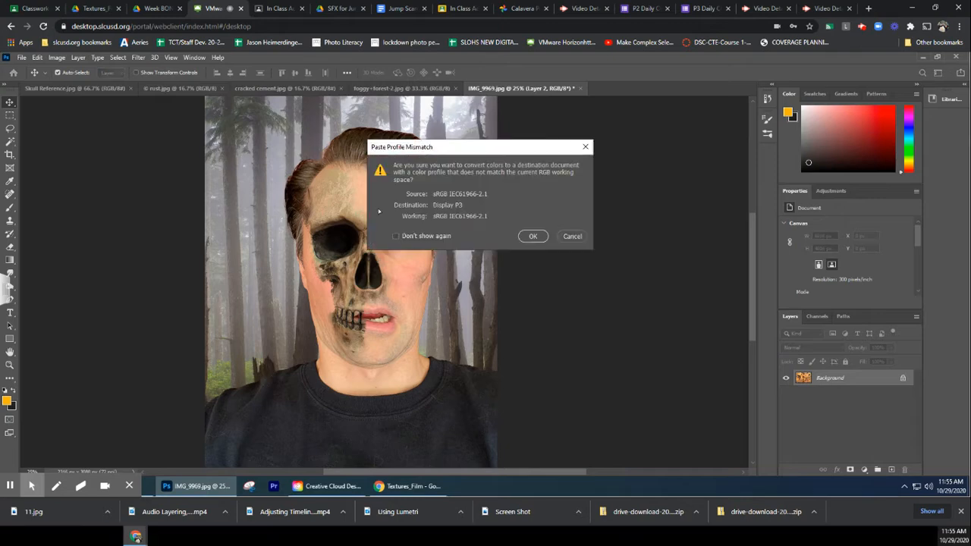
left_click(533, 236)
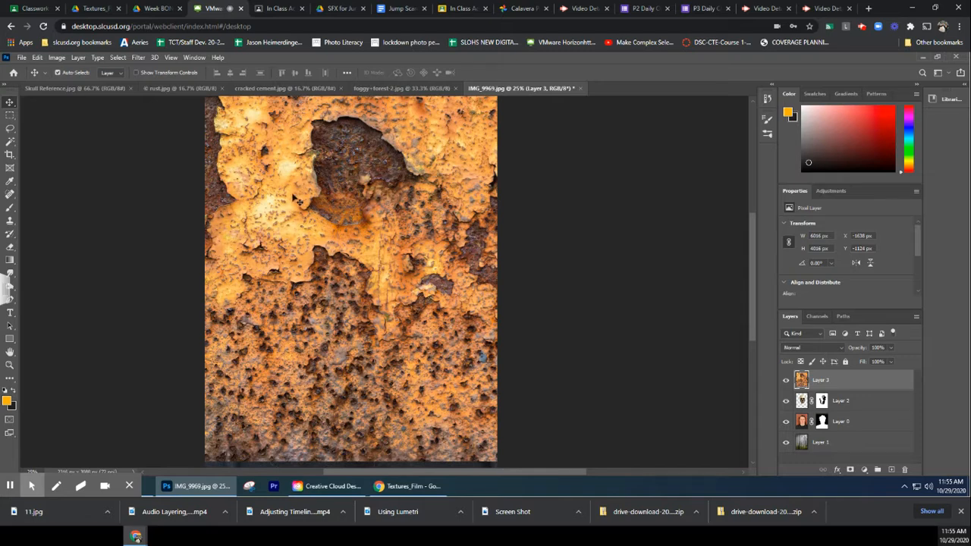
Scale the rust texture down to about 45.42% with Free Transform and move it over the man's face
left_click(36, 58)
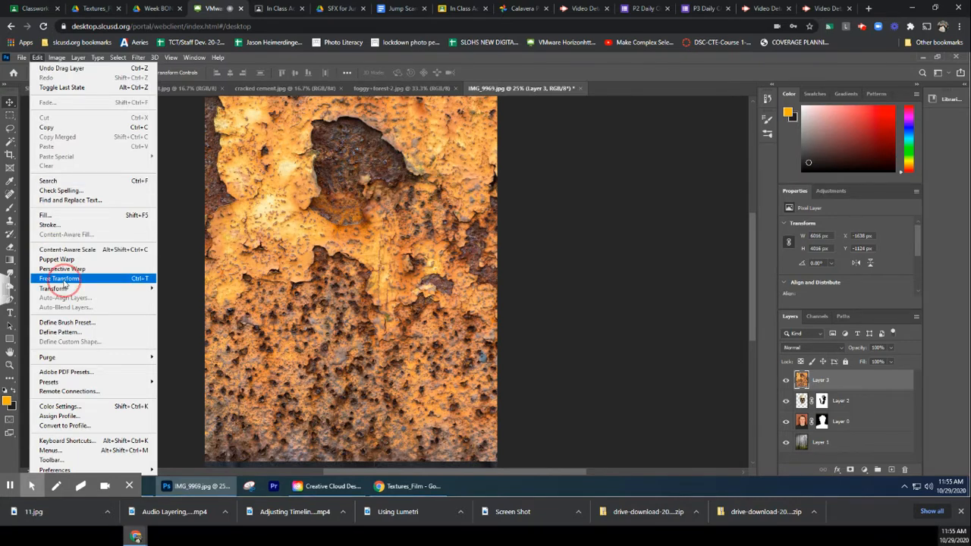
left_click(76, 279)
left_click_drag(277, 227, 472, 415)
left_click_drag(493, 350, 546, 387)
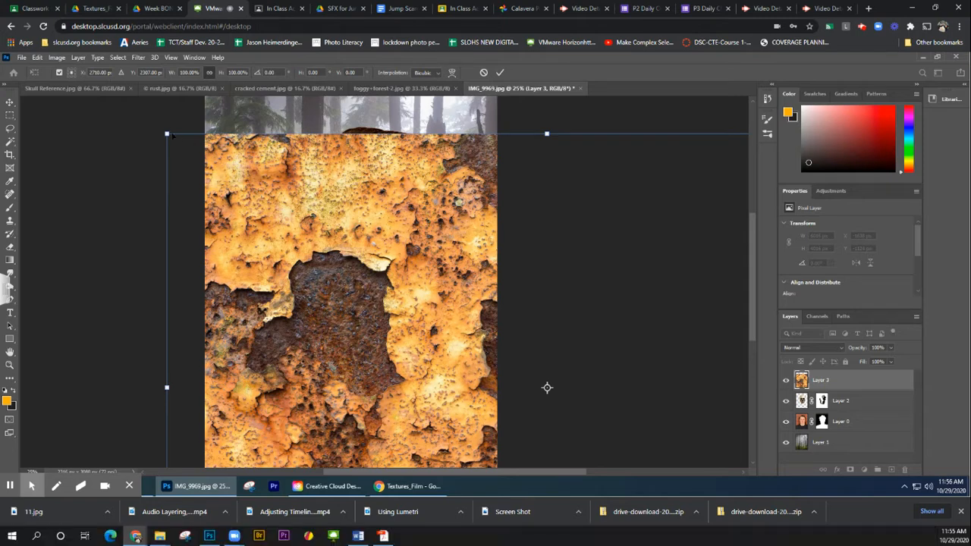
left_click_drag(167, 133, 581, 412)
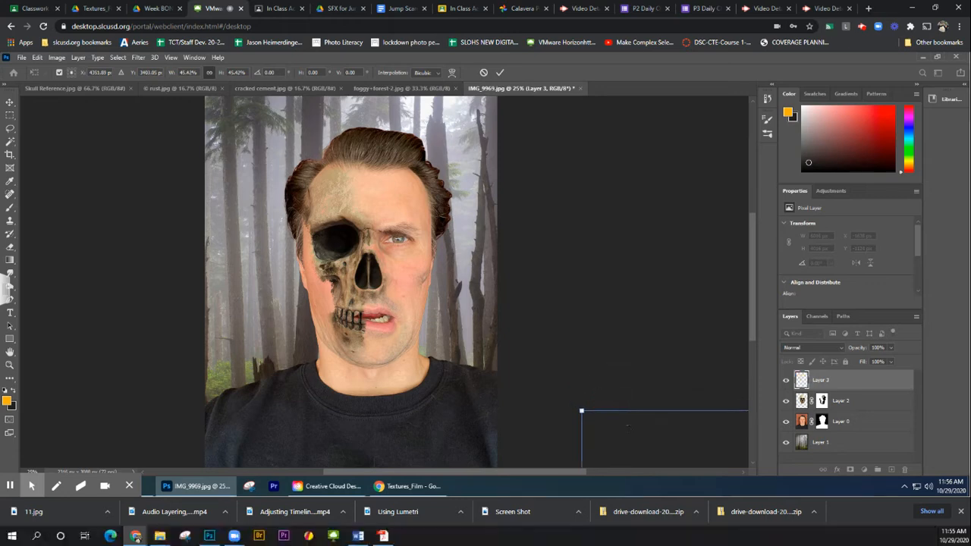
left_click_drag(645, 436, 280, 193)
Lower the rust layer's opacity to 39%, rotate it about -40.67° and position it over the face, applying the transform
left_click(891, 347)
left_click_drag(873, 362, 864, 362)
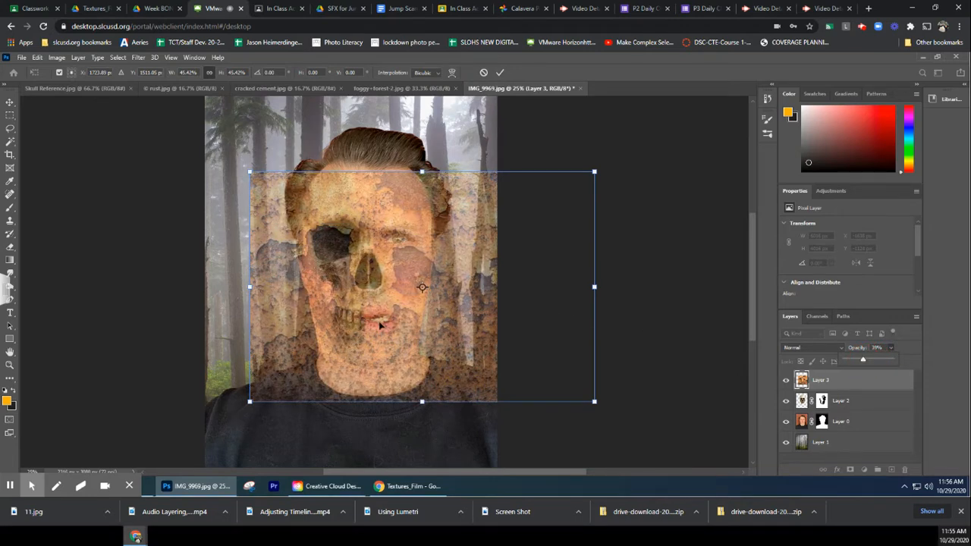
left_click_drag(372, 308, 360, 263)
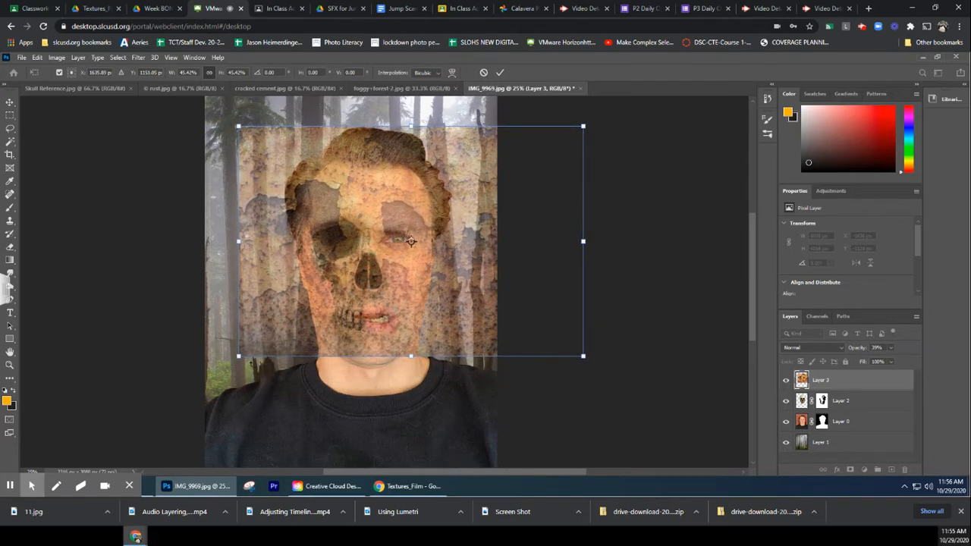
left_click_drag(231, 368, 387, 463)
left_click_drag(414, 306, 401, 266)
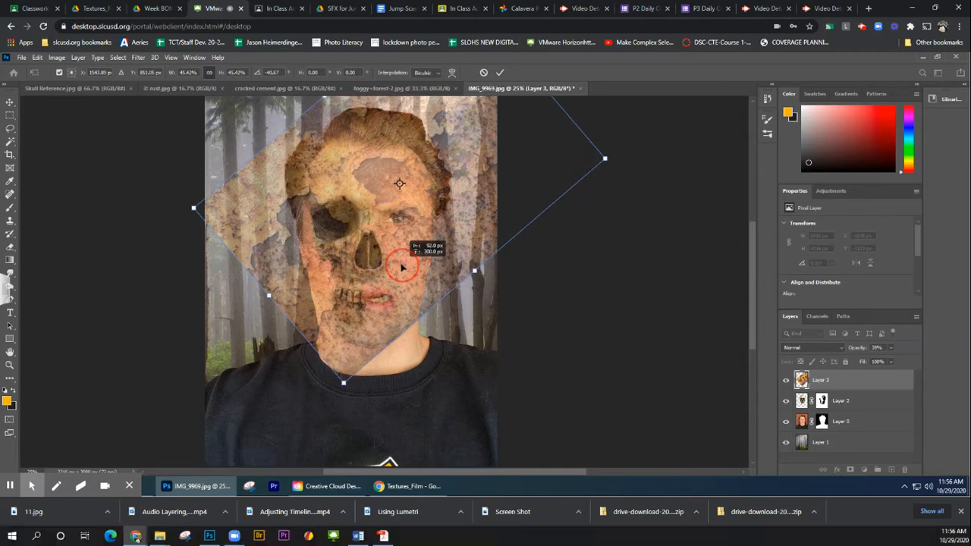
left_click_drag(402, 266, 402, 264)
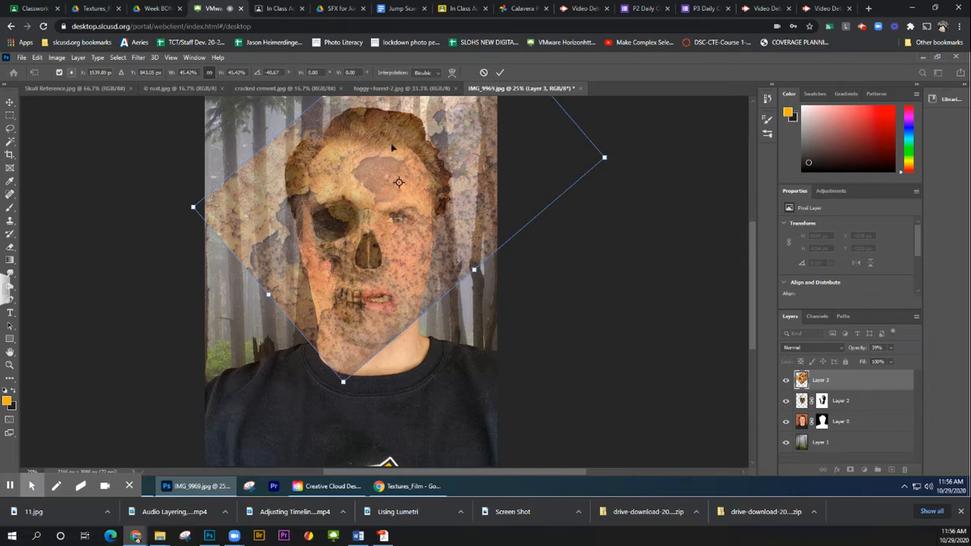
left_click(500, 73)
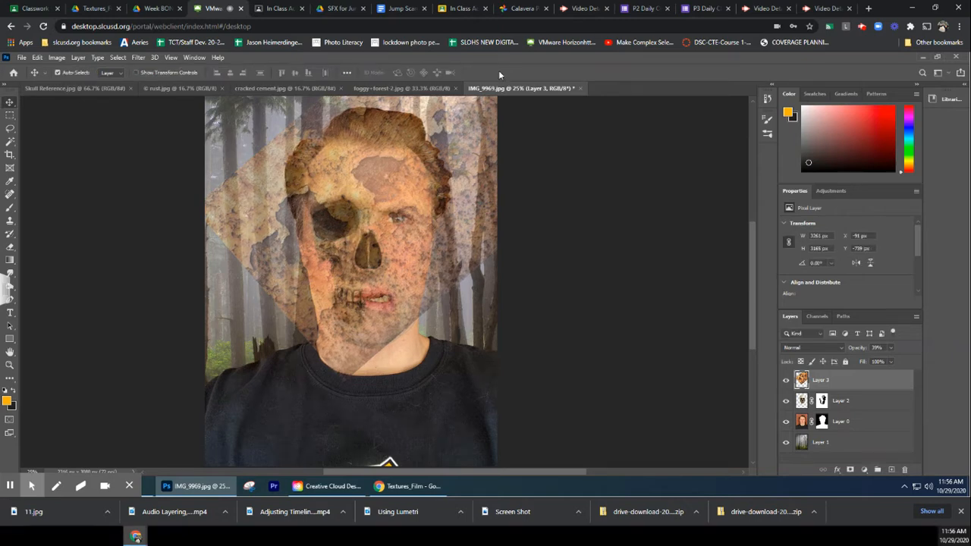
Set the rust layer's opacity to 100% and its blend mode to Darken
left_click(892, 348)
left_click_drag(885, 360, 922, 365)
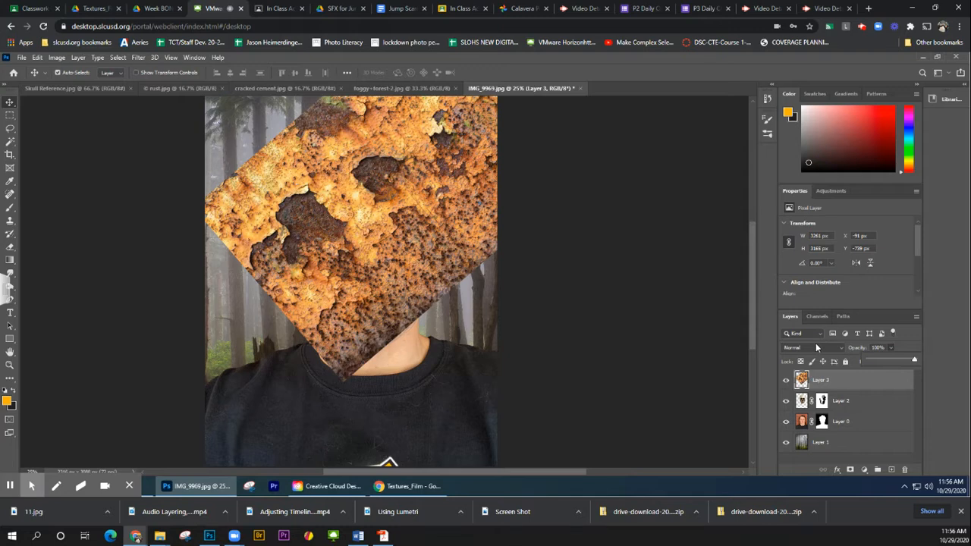
left_click(816, 347)
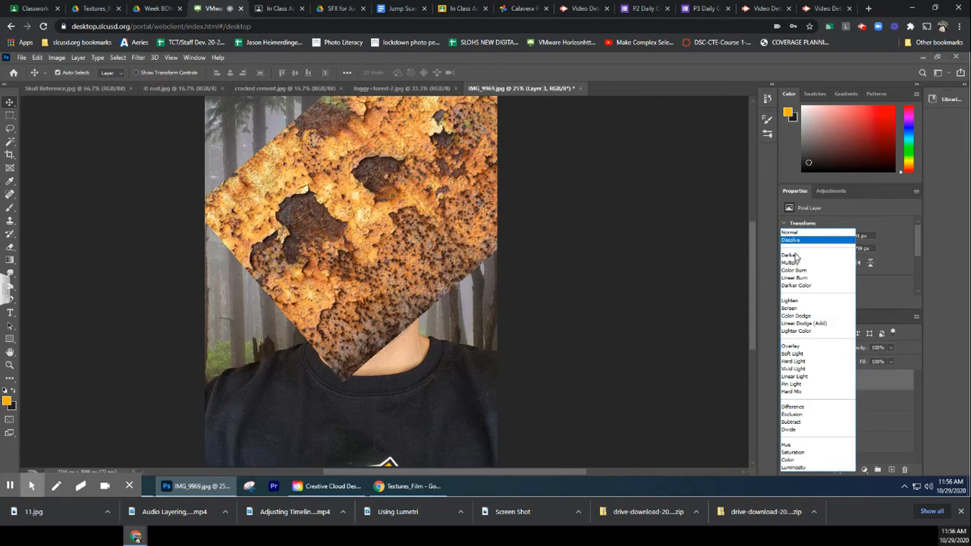
left_click(795, 255)
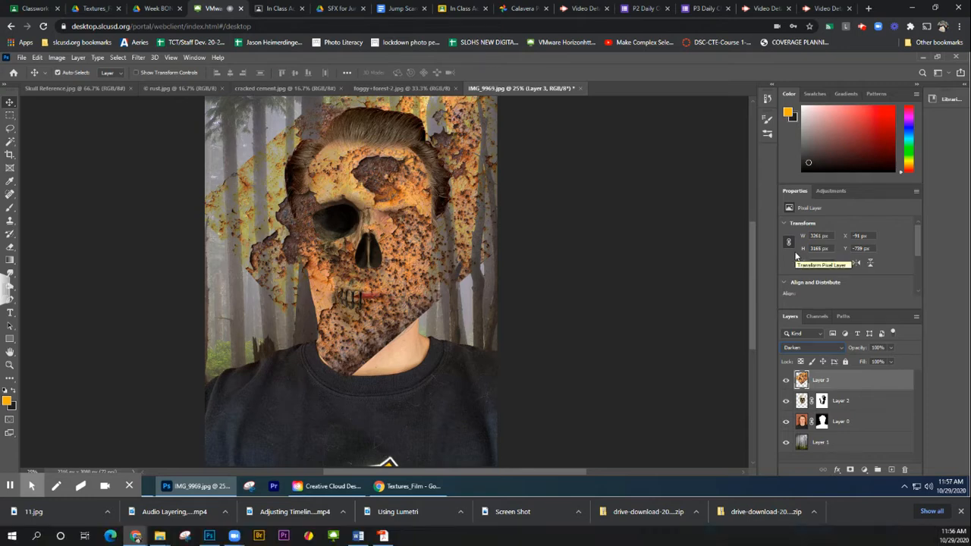
Try the Multiply, Color Burn, Linear Burn, Darker Color and Lighten blend modes on the rust layer
key("Down")
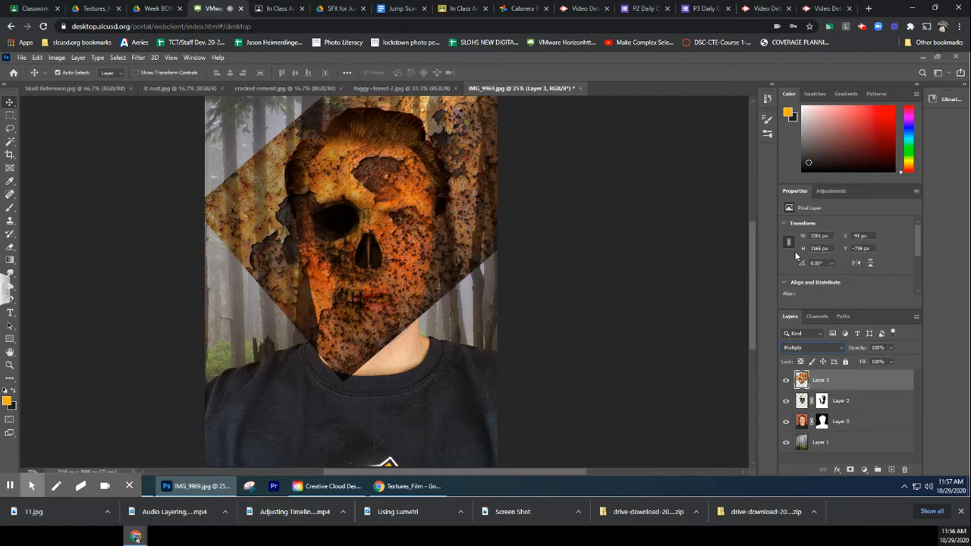
key("Down")
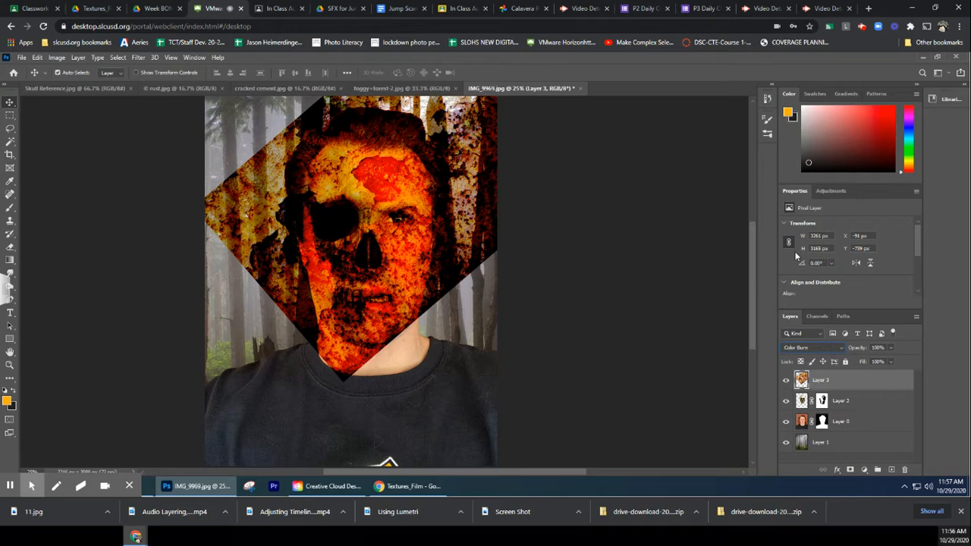
key("Down")
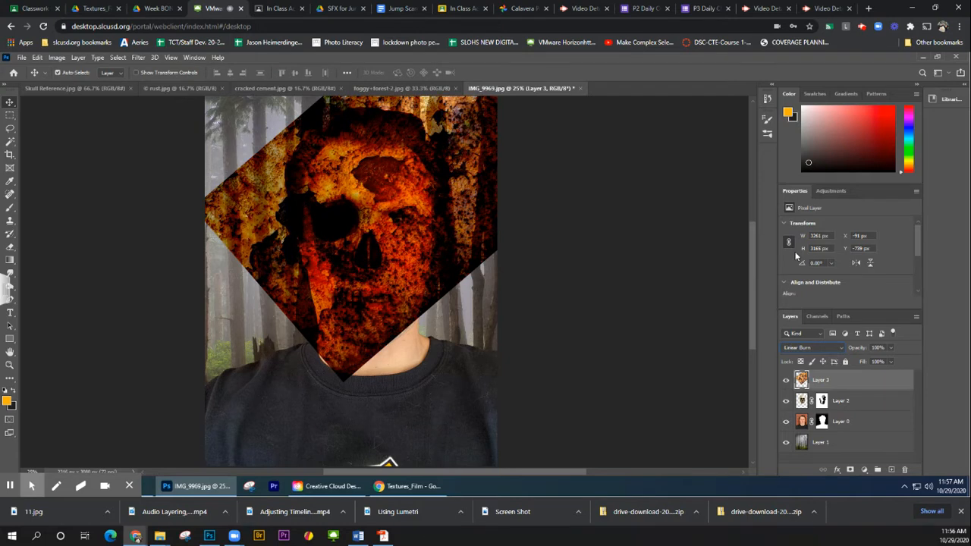
key("Down")
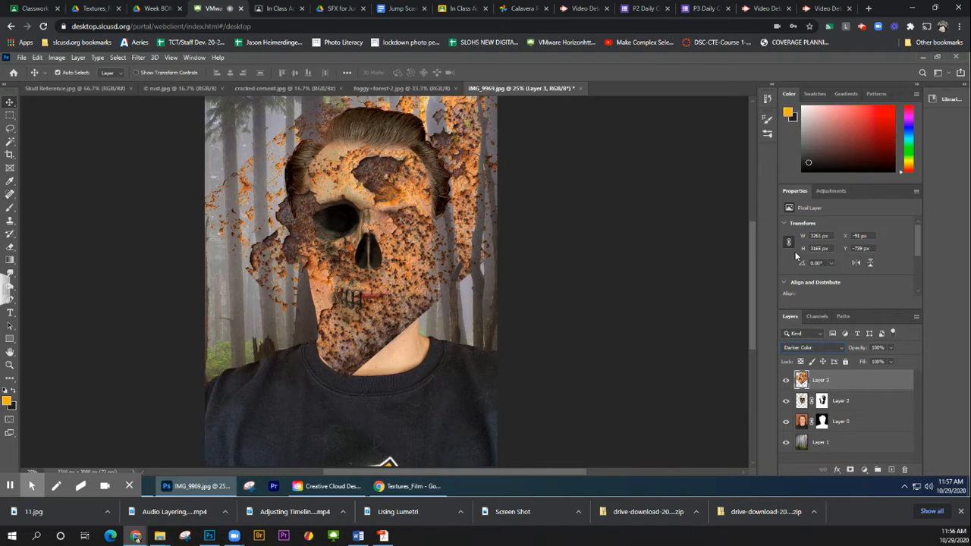
key("shift+plus")
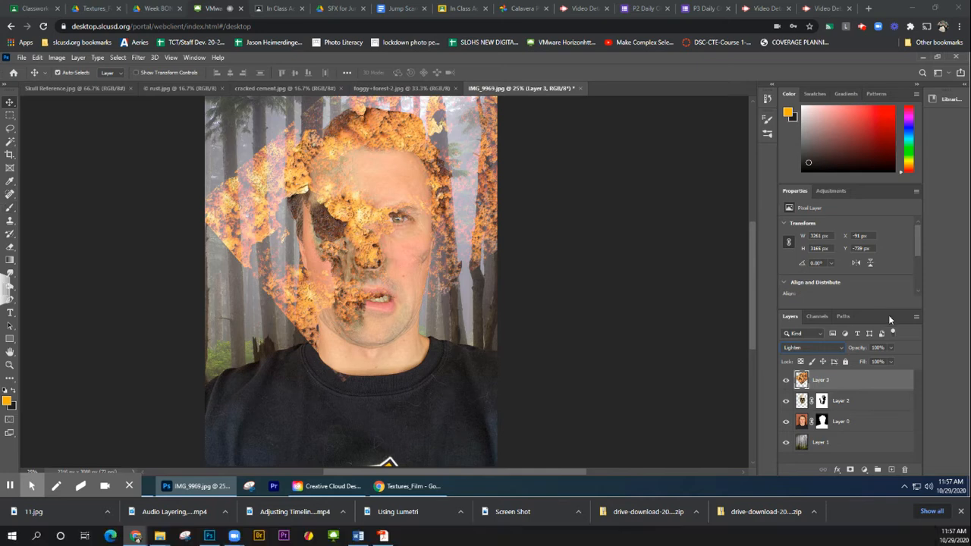
Compare the Overlay, Linear Dodge (Add) and Color Burn blend modes on the rust layer and settle on Darker Color
left_click(799, 349)
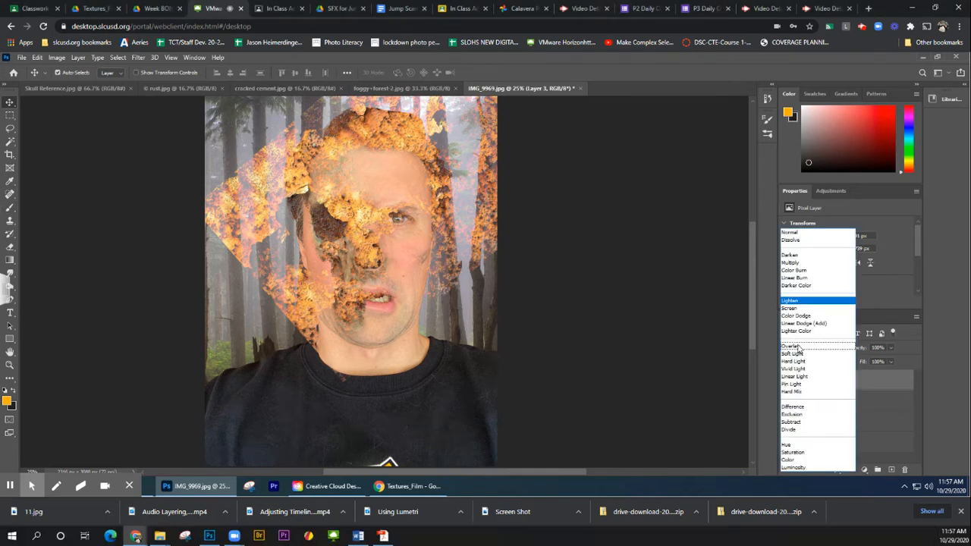
left_click(798, 348)
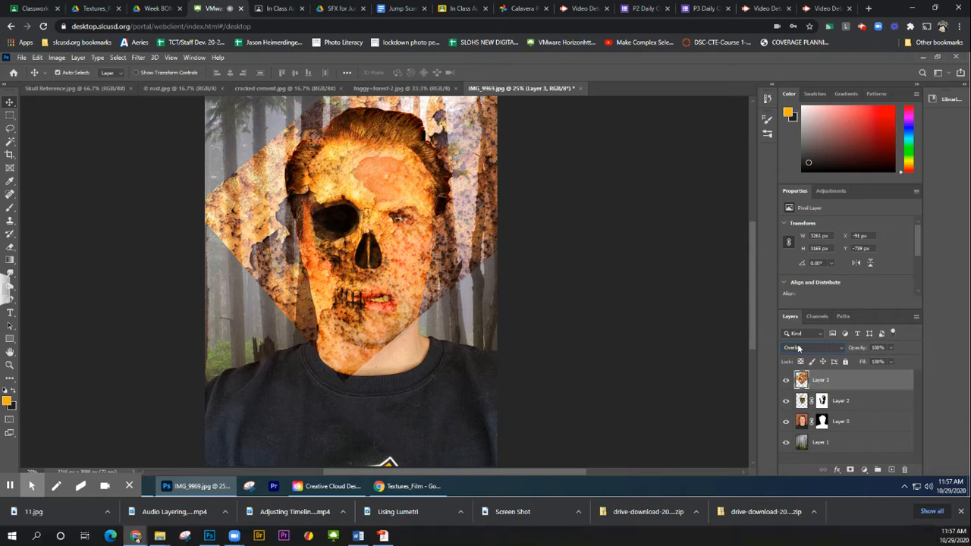
scroll(798, 347, "up", 1)
scroll(798, 347, "up", 2)
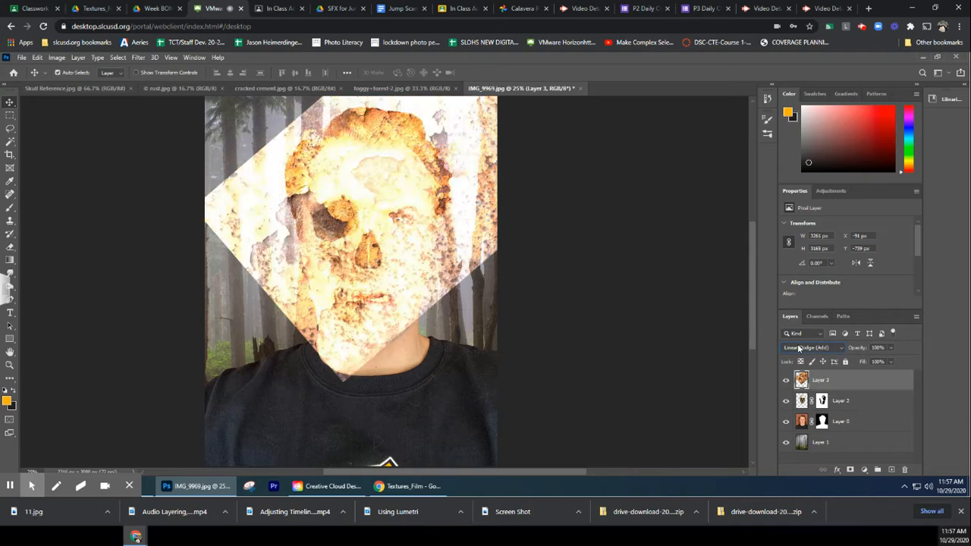
scroll(798, 347, "up", 3)
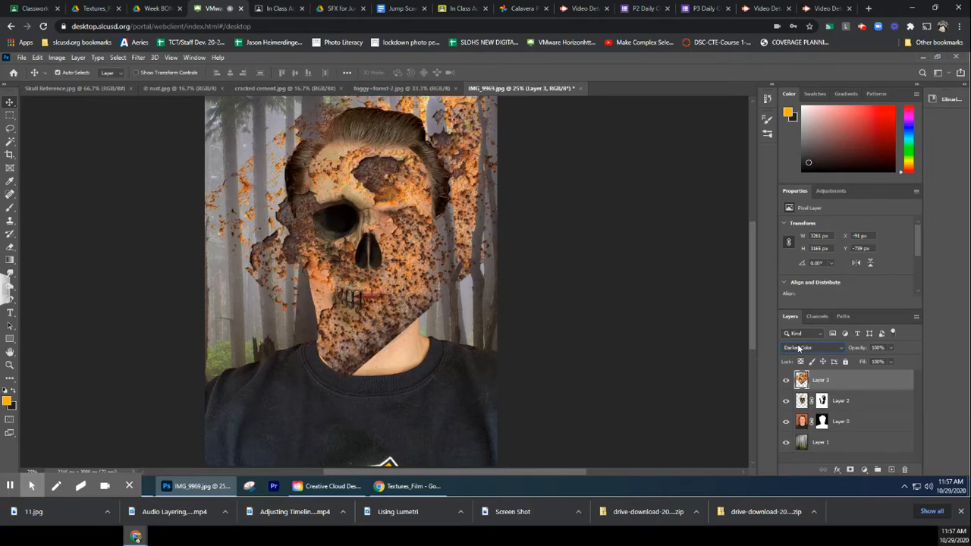
scroll(798, 347, "up", 2)
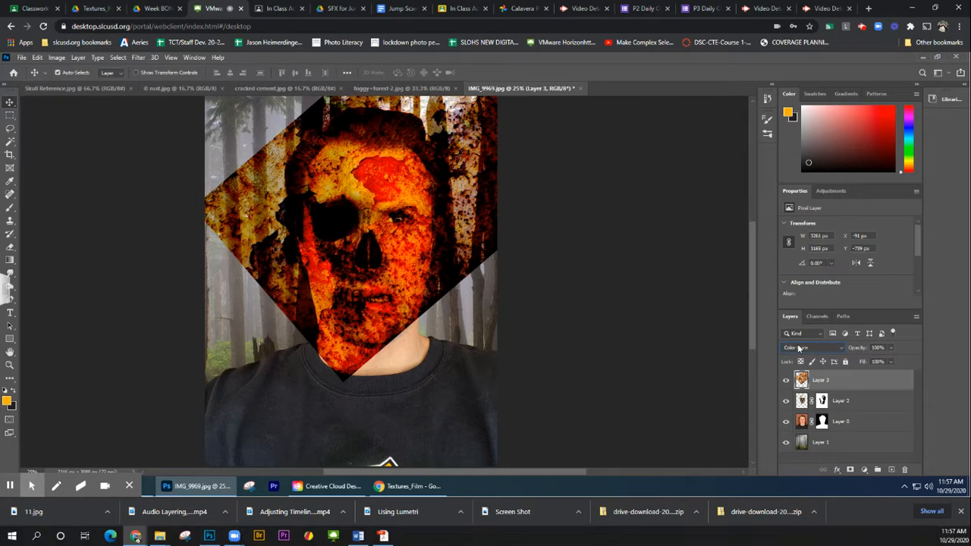
scroll(799, 348, "down", 1)
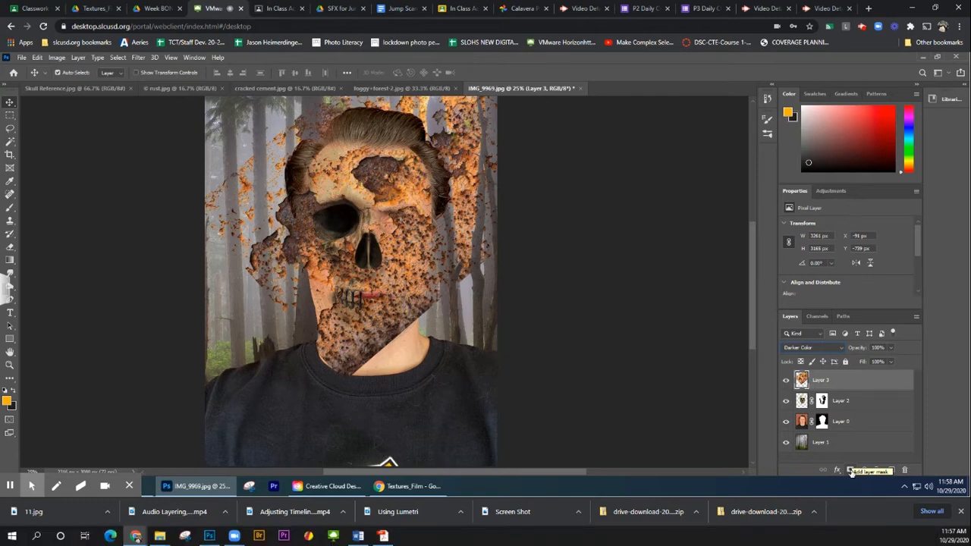
Add a layer mask to the rust layer and set the Brush tool's foreground color to black
left_click(850, 470)
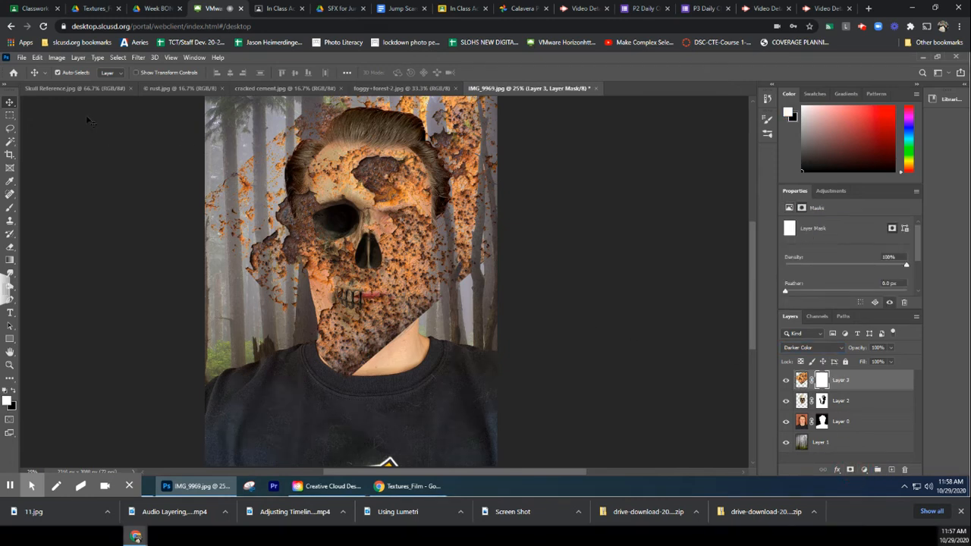
left_click(11, 209)
left_click(13, 390)
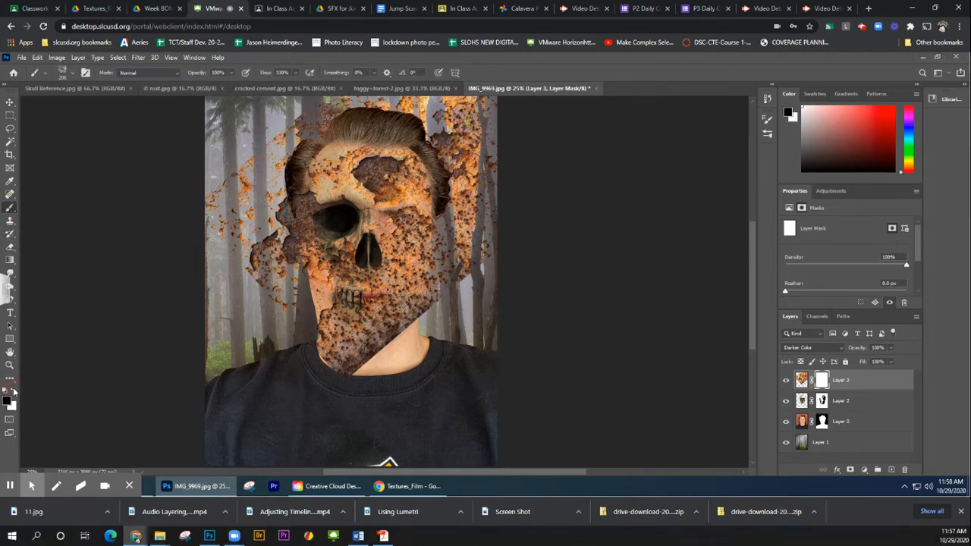
left_click(7, 401)
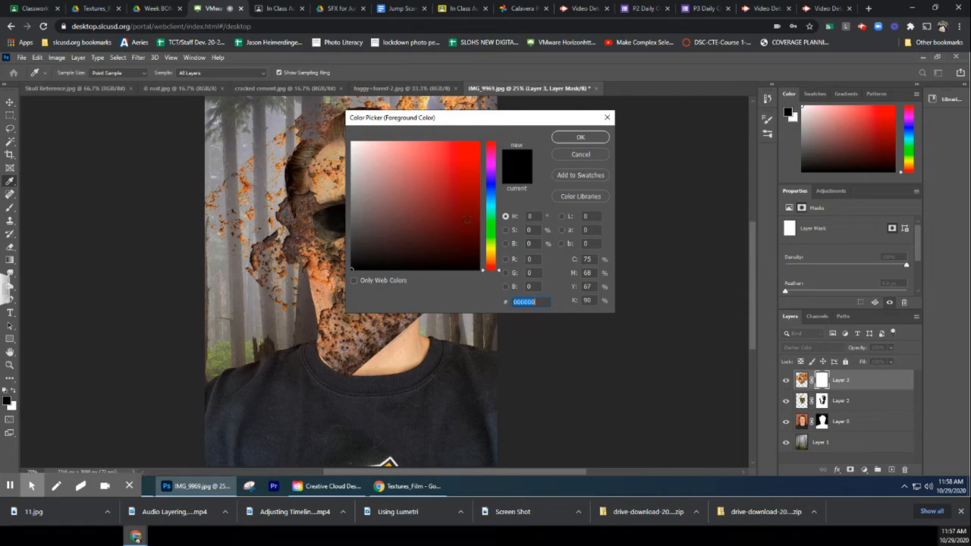
left_click(470, 270)
left_click(582, 138)
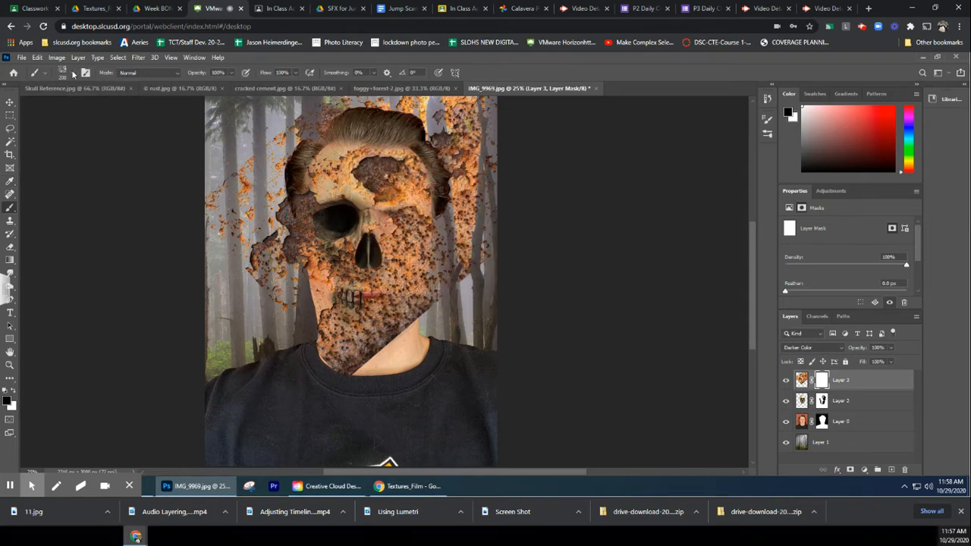
Paint the rust layer's mask with an 800 px Soft Round brush to hide the rust around the head, hair, jaw and neck
left_click(73, 73)
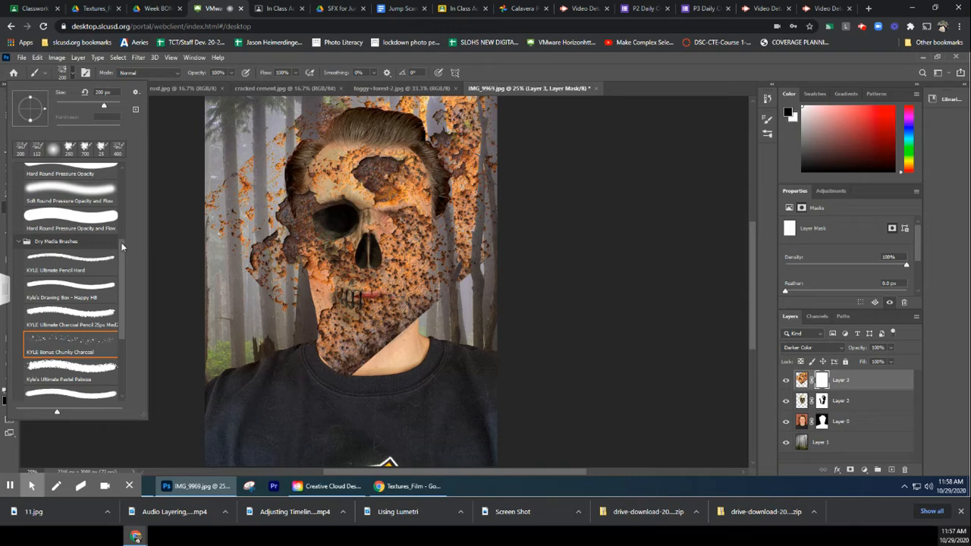
left_click_drag(121, 246, 130, 175)
left_click(65, 191)
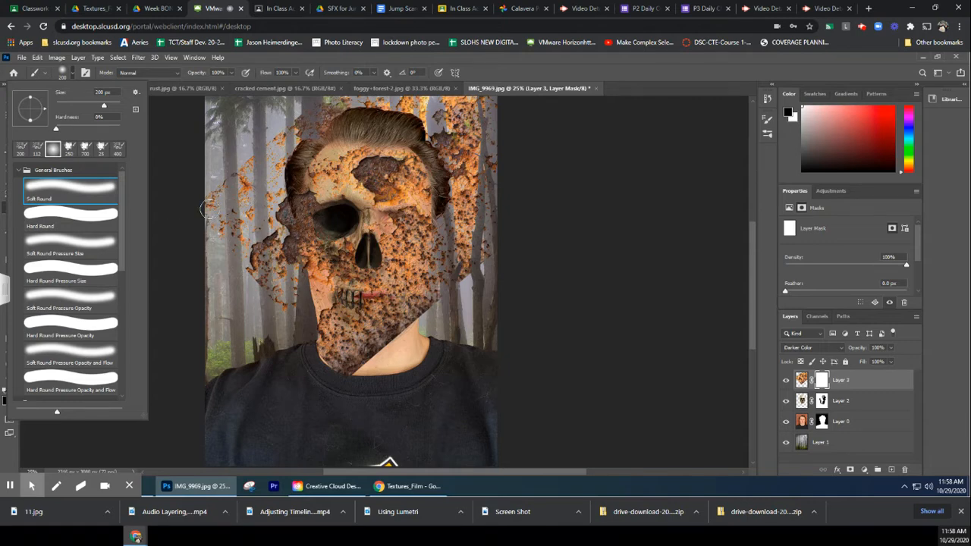
left_click(215, 210)
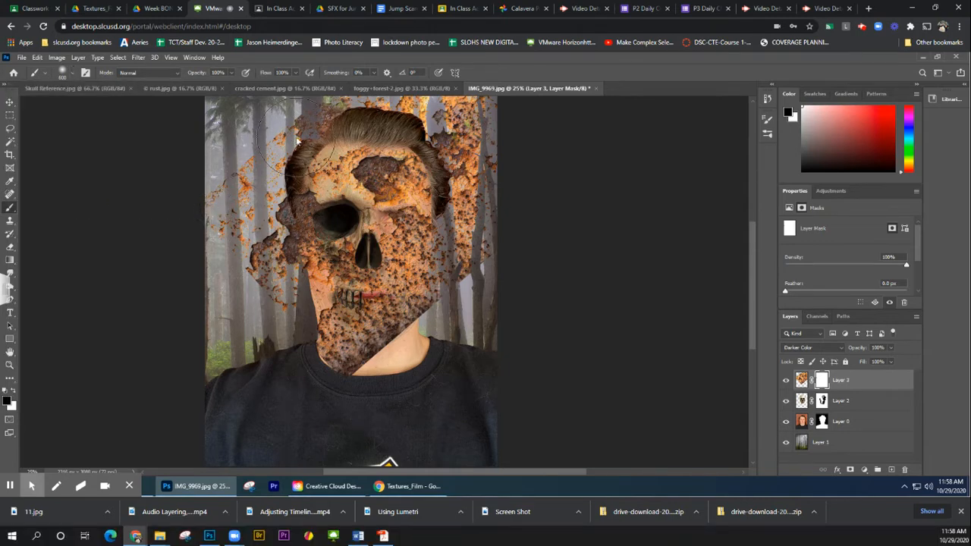
mouse_move(309, 127)
left_mouse_down()
mouse_move(277, 121)
mouse_move(230, 190)
mouse_move(282, 300)
mouse_move(283, 212)
mouse_move(308, 182)
mouse_move(285, 167)
mouse_move(288, 223)
mouse_move(307, 201)
mouse_move(278, 214)
left_mouse_up()
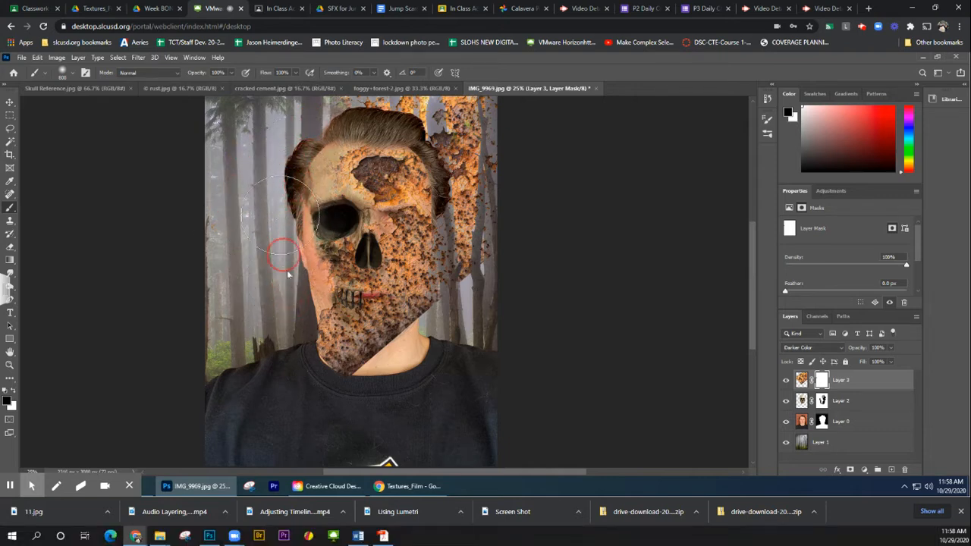
mouse_move(302, 354)
left_mouse_down()
mouse_move(337, 374)
mouse_move(306, 323)
mouse_move(307, 298)
mouse_move(343, 360)
mouse_move(423, 327)
mouse_move(463, 285)
mouse_move(490, 220)
mouse_move(493, 176)
mouse_move(479, 122)
mouse_move(459, 103)
mouse_move(421, 106)
mouse_move(386, 127)
mouse_move(330, 110)
mouse_move(412, 120)
mouse_move(442, 134)
mouse_move(464, 165)
mouse_move(473, 209)
mouse_move(446, 297)
mouse_move(494, 225)
left_mouse_up()
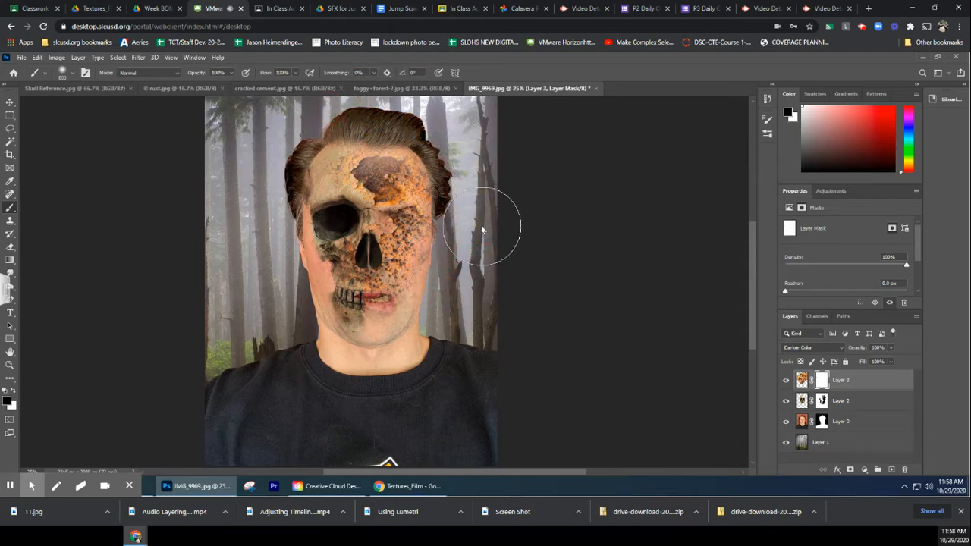
Reduce the brush to 200 px and mask the rust off the visible eye, the lips and the hair edge beside it
key("bracketleft")
key("bracketleft")
key("bracketleft")
key("bracketleft")
key("bracketleft")
key("bracketleft")
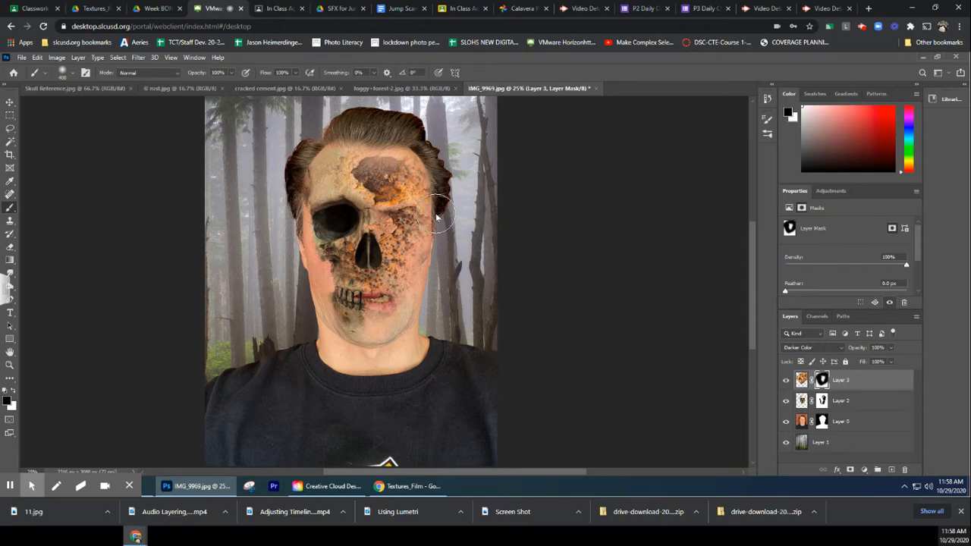
key("bracketleft")
left_click(390, 220)
left_click_drag(390, 220, 408, 220)
mouse_move(378, 305)
left_mouse_down()
mouse_move(372, 299)
mouse_move(391, 303)
mouse_move(384, 314)
left_mouse_up()
left_click_drag(433, 164, 454, 191)
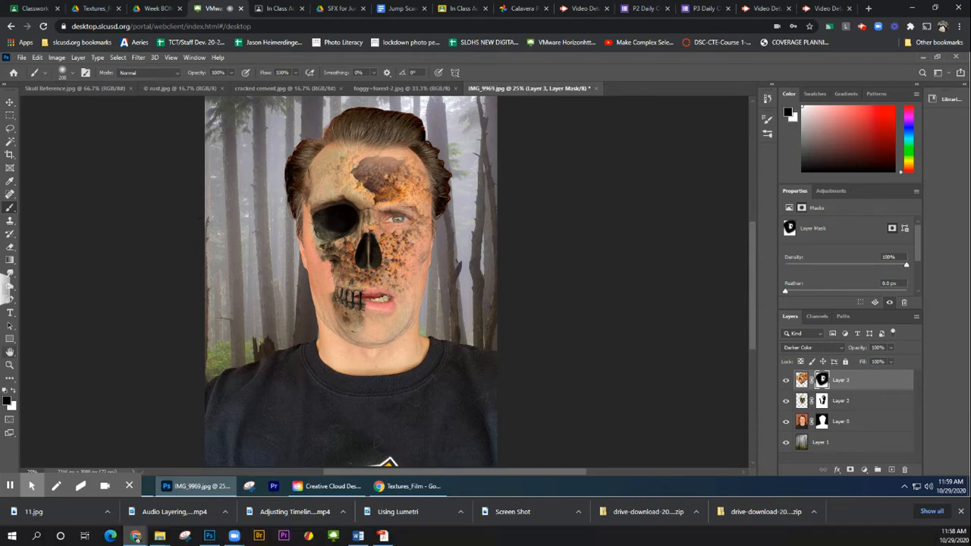
Paint white on the rust mask with the textured 200 px charcoal brush to restore rust on the forehead and face
left_click(16, 393)
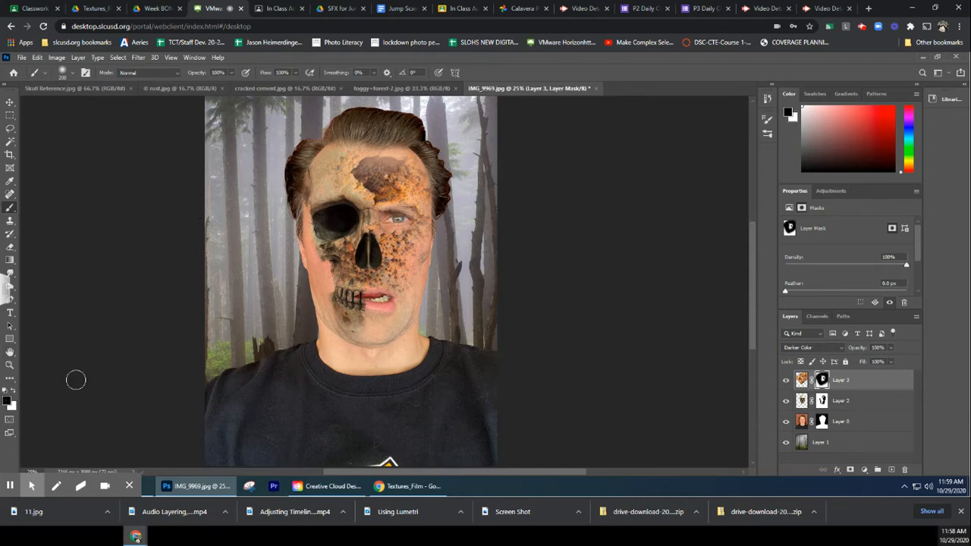
left_click_drag(410, 150, 410, 165)
left_click(74, 74)
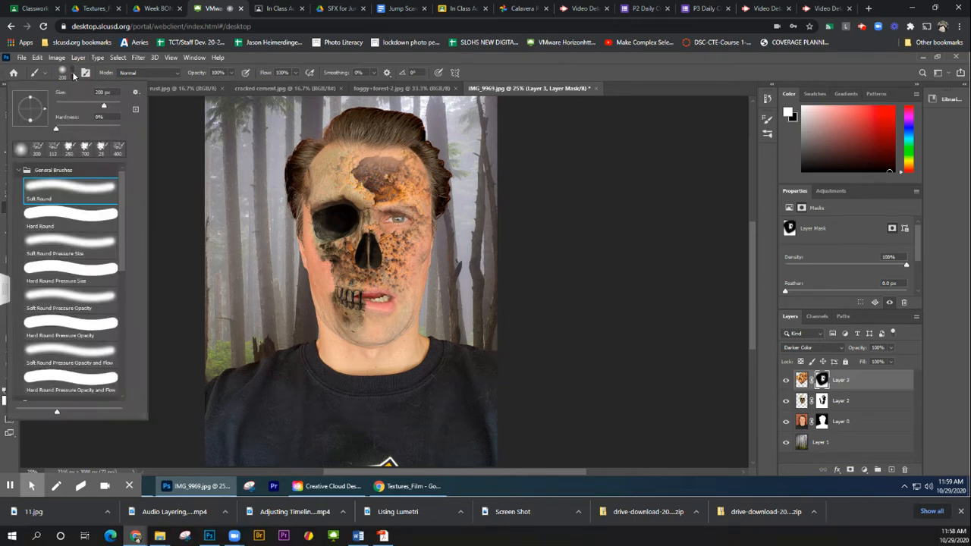
left_click(37, 153)
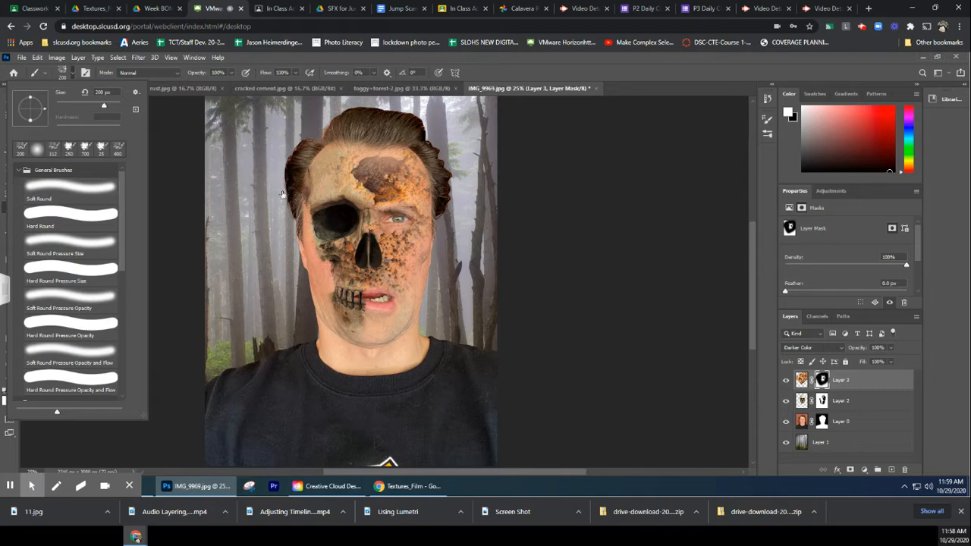
left_click(421, 160)
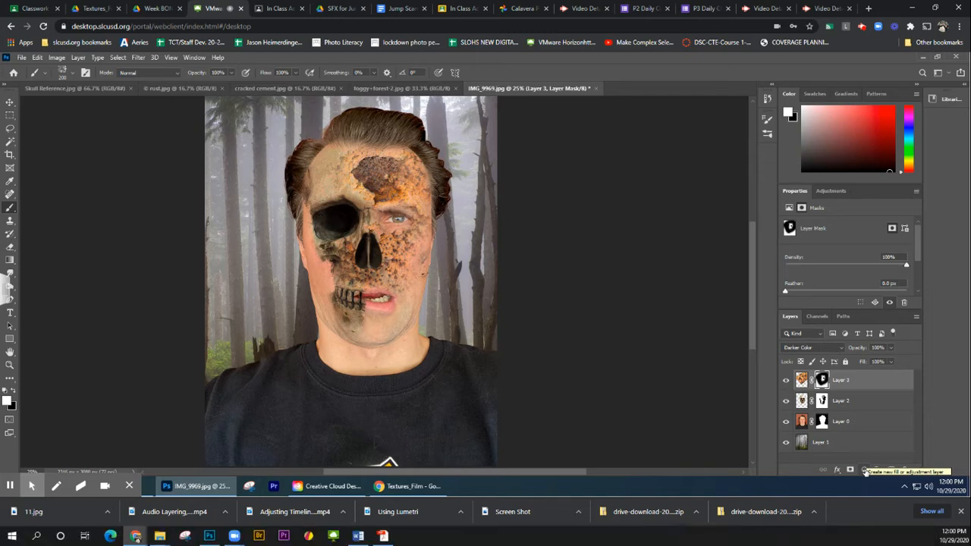
Add a Photo Filter adjustment layer and try the Warming Filter (LBA), Cooling Filter (82) and Sepia presets
left_click(865, 470)
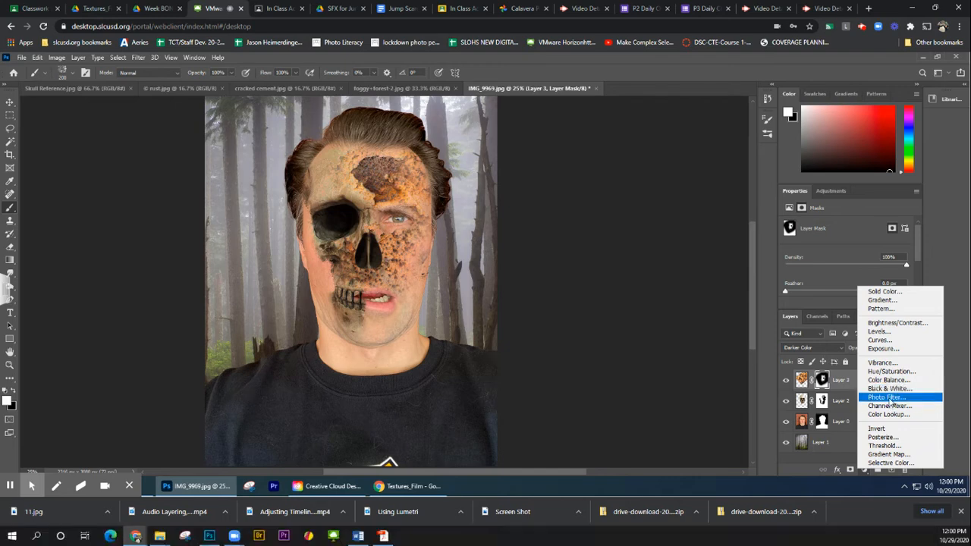
left_click(889, 399)
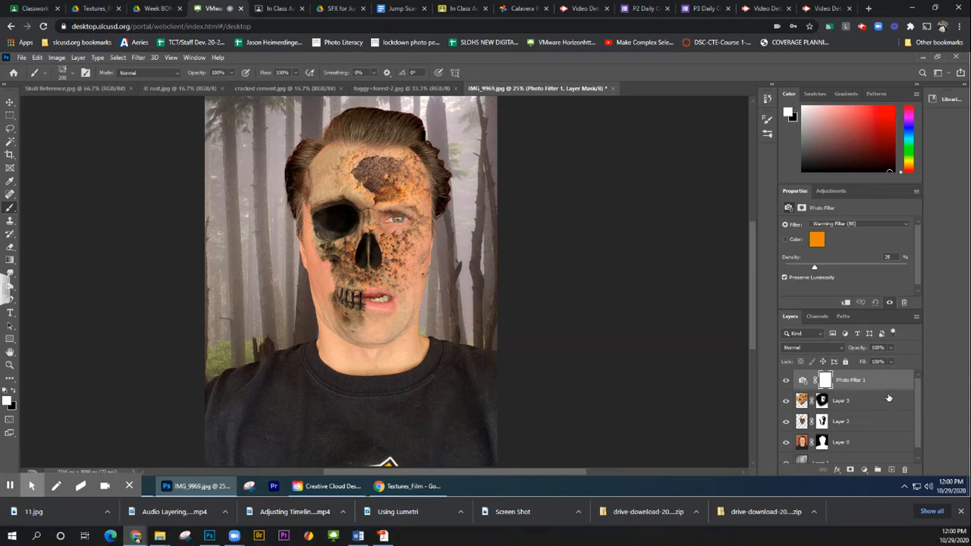
left_click(849, 225)
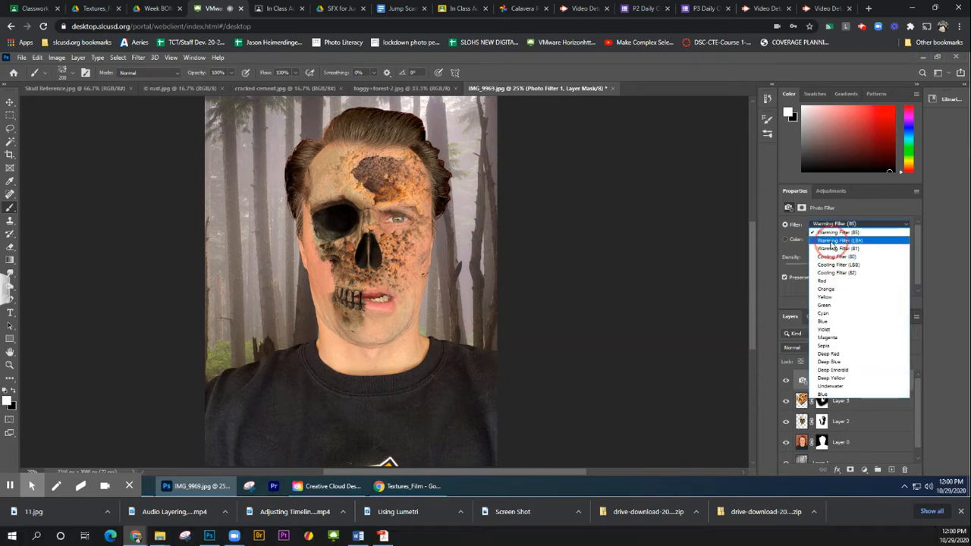
left_click(833, 240)
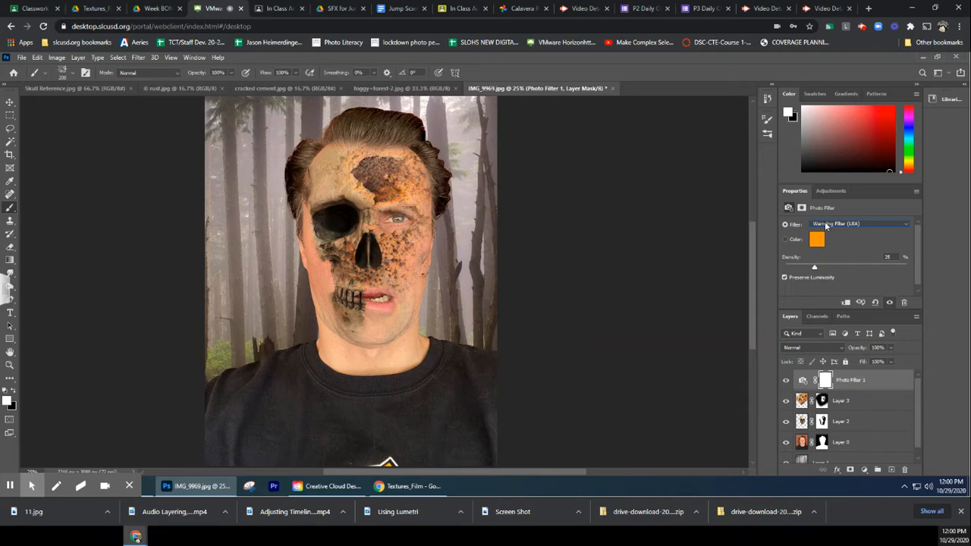
left_click(826, 224)
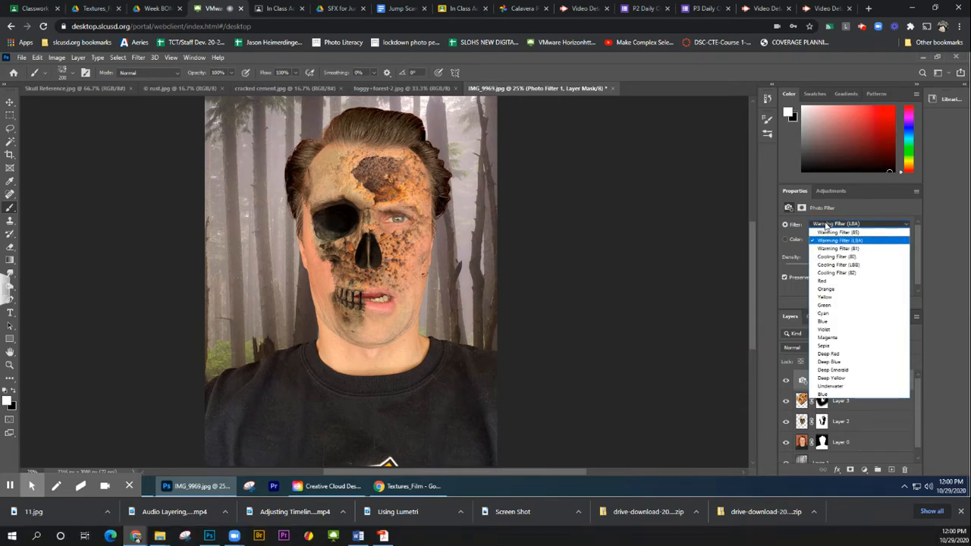
left_click(853, 273)
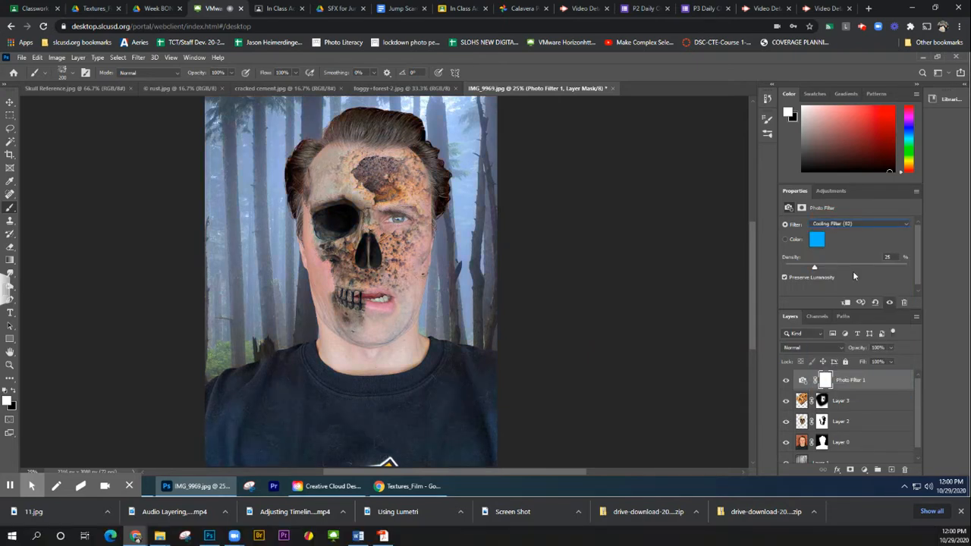
left_click(838, 226)
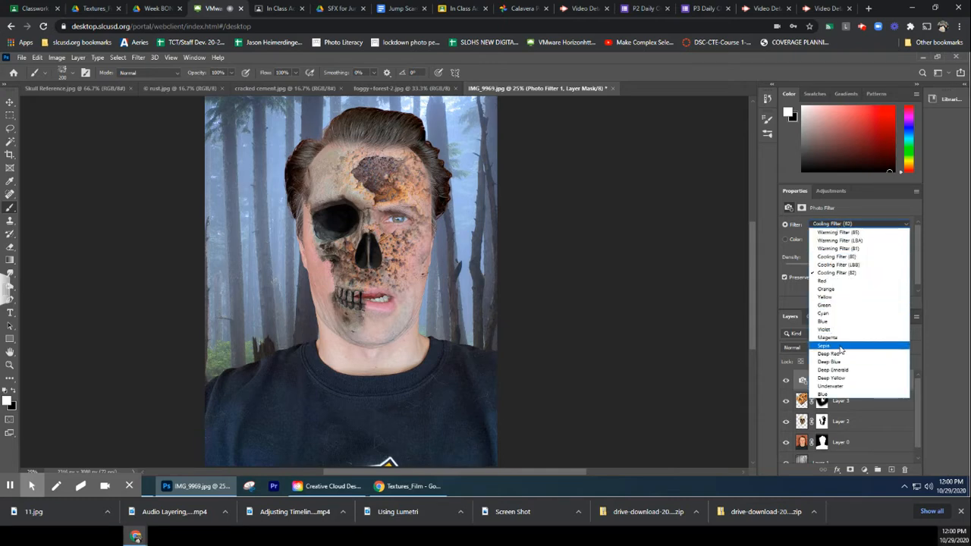
left_click(840, 347)
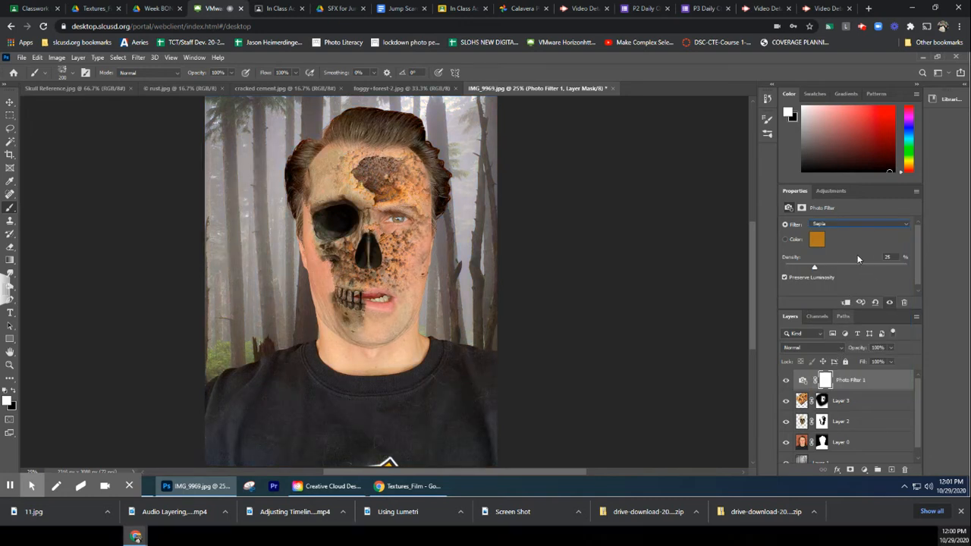
Give the photo filter a custom dark green color, #0e3e05, and set its density to 99%
left_click(786, 240)
left_click(817, 240)
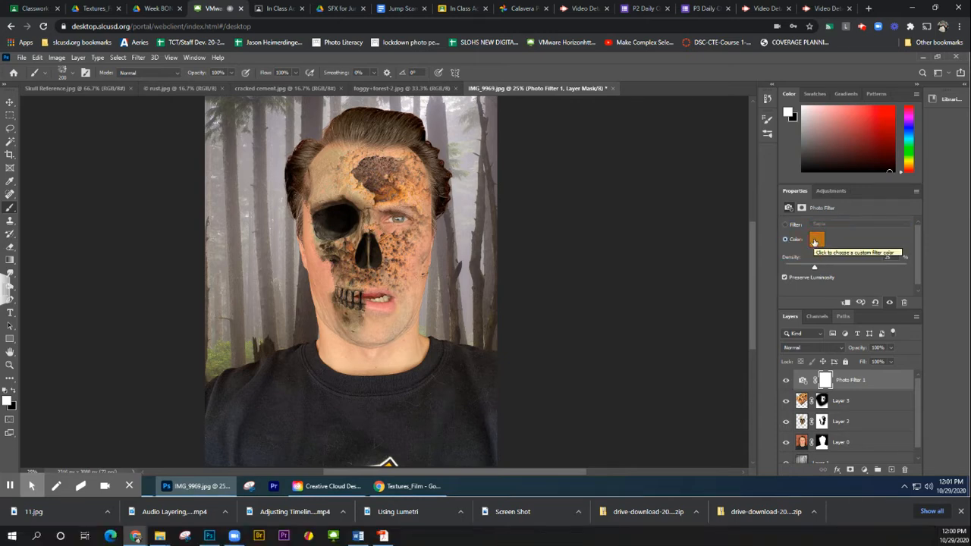
left_click_drag(496, 243, 494, 231)
left_click(466, 239)
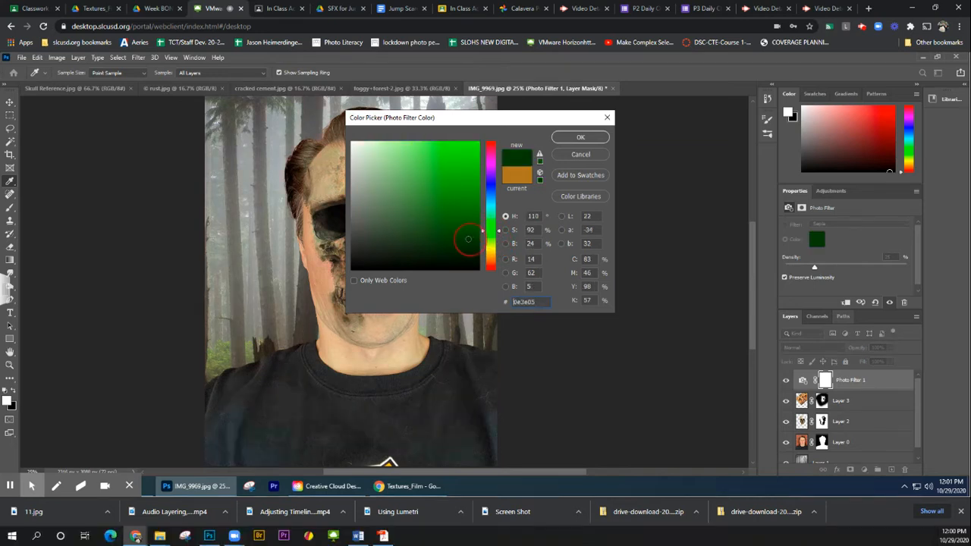
left_click(583, 139)
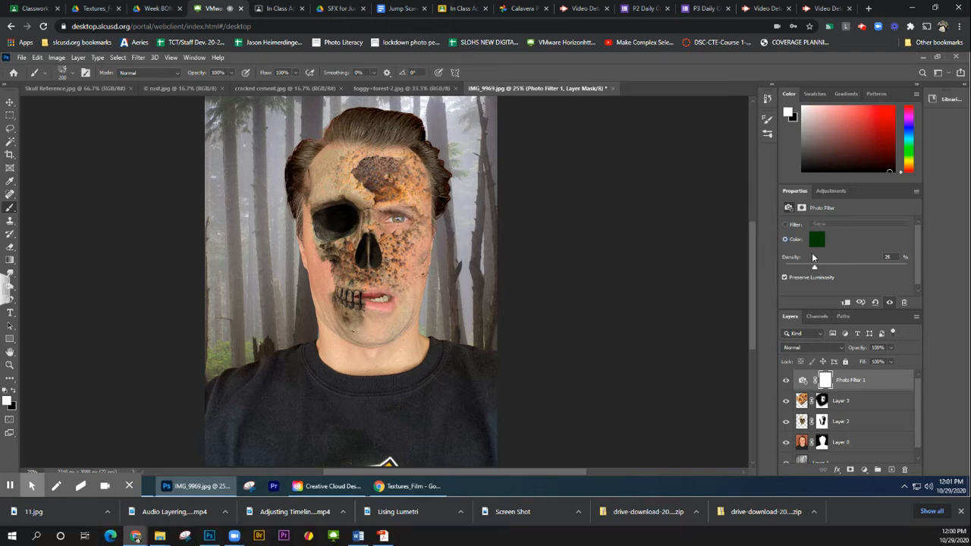
left_click_drag(826, 267, 838, 266)
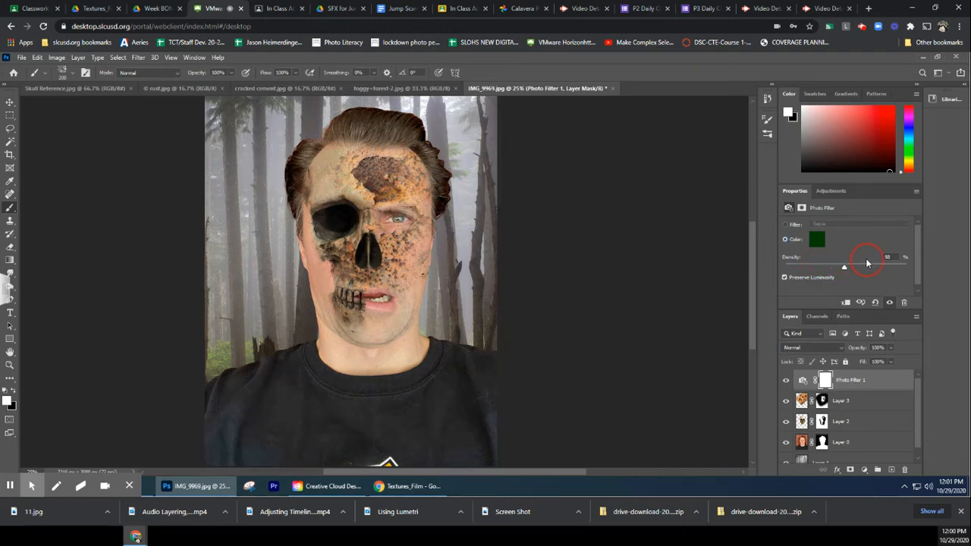
left_click_drag(874, 263, 905, 259)
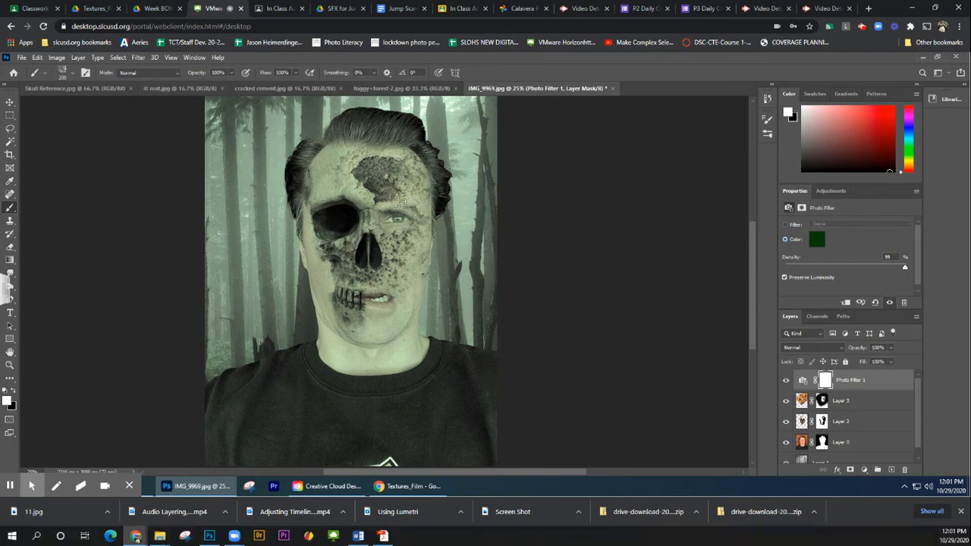
Target the Photo Filter layer's mask with the textured brush and make black the foreground color
left_click(826, 383)
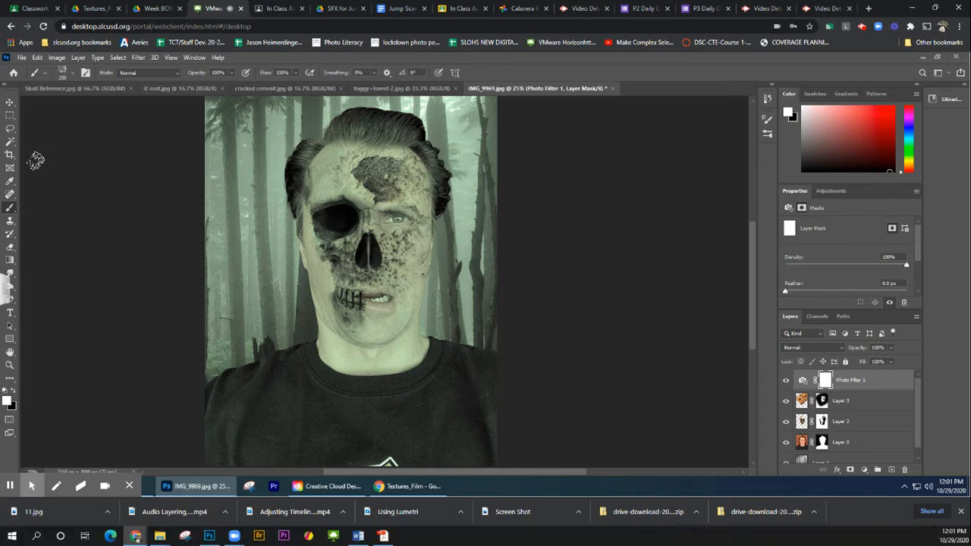
left_click(10, 211)
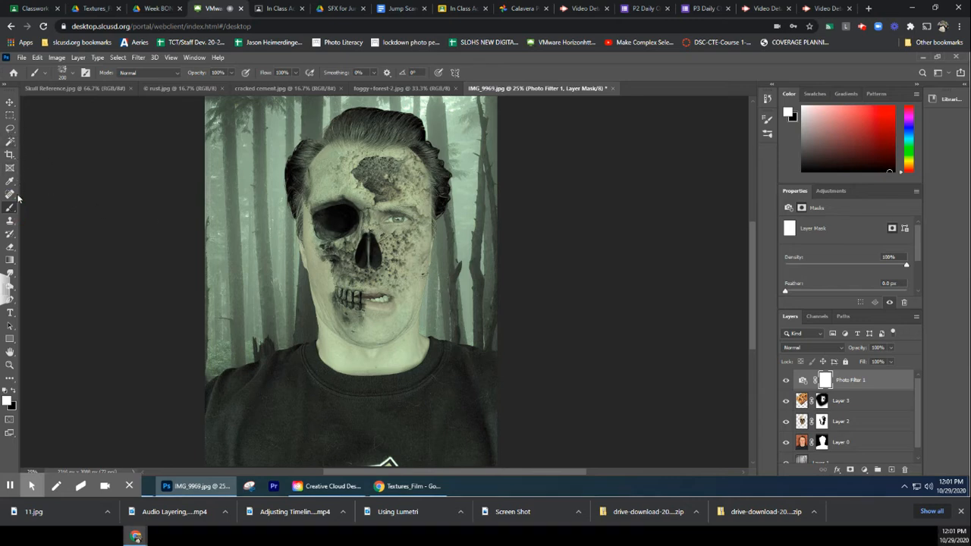
left_click(43, 75)
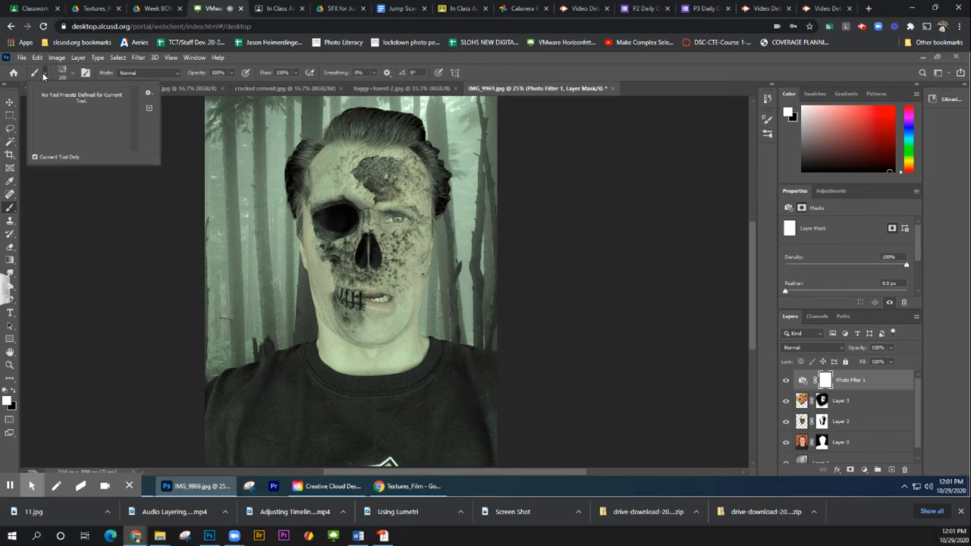
left_click(45, 76)
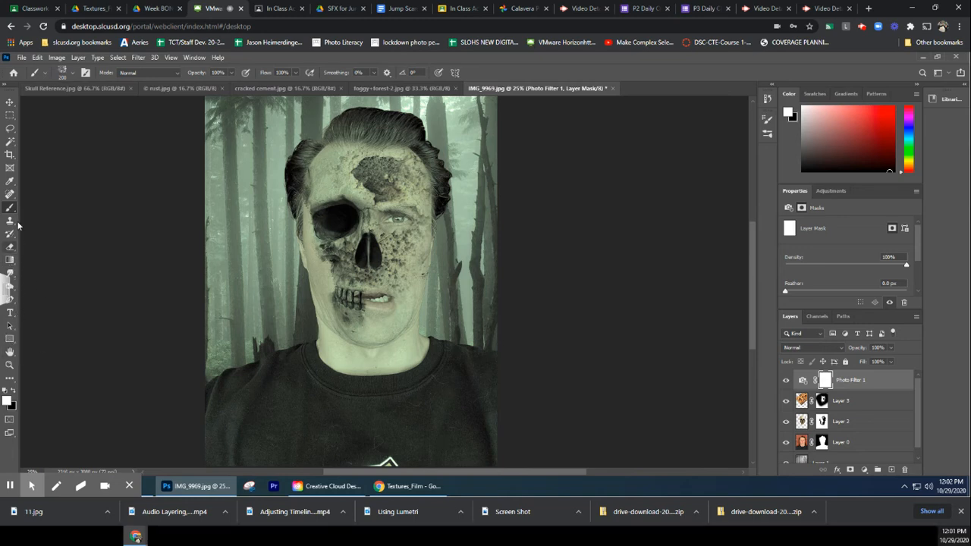
left_click(12, 391)
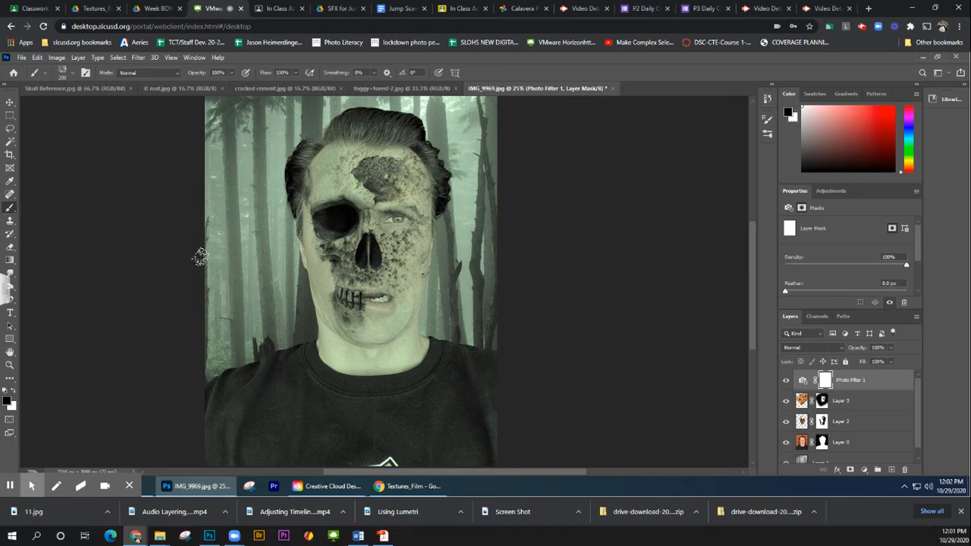
Try masking the green filter off the forest on the skull side with a 600 px black brush, and undo the stroke
key("bracketright")
key("bracketright")
key("bracketright")
key("bracketright")
key("bracketright")
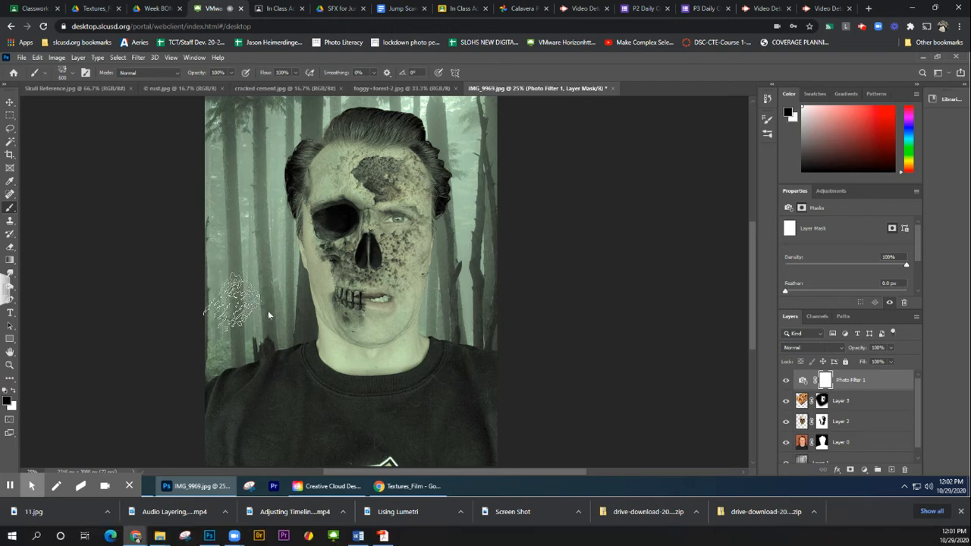
mouse_move(257, 313)
left_mouse_down()
mouse_move(257, 240)
mouse_move(235, 209)
mouse_move(247, 127)
mouse_move(273, 103)
mouse_move(284, 108)
mouse_move(215, 124)
mouse_move(199, 163)
mouse_move(249, 306)
mouse_move(216, 355)
mouse_move(203, 353)
mouse_move(231, 269)
mouse_move(239, 191)
mouse_move(278, 145)
mouse_move(274, 196)
mouse_move(283, 228)
mouse_move(245, 325)
left_mouse_up()
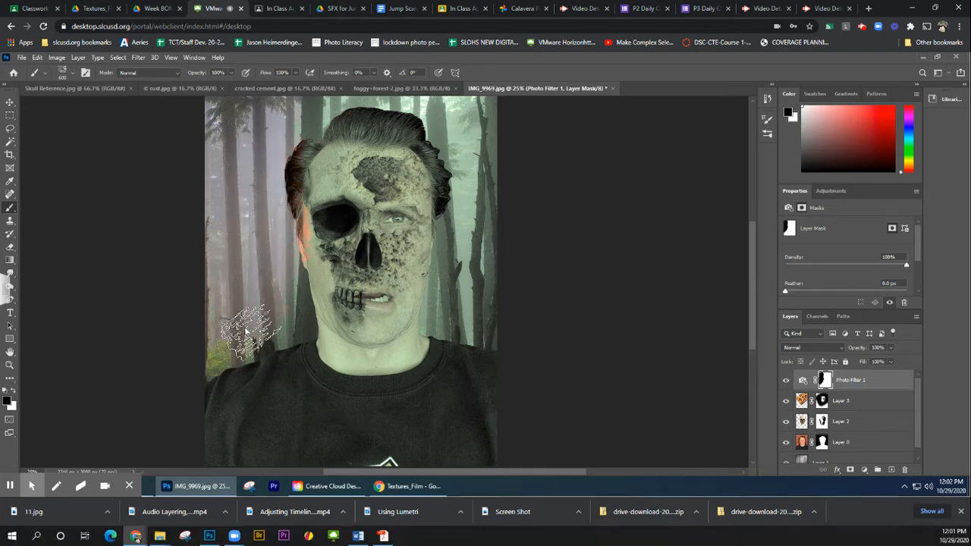
key("ctrl+z")
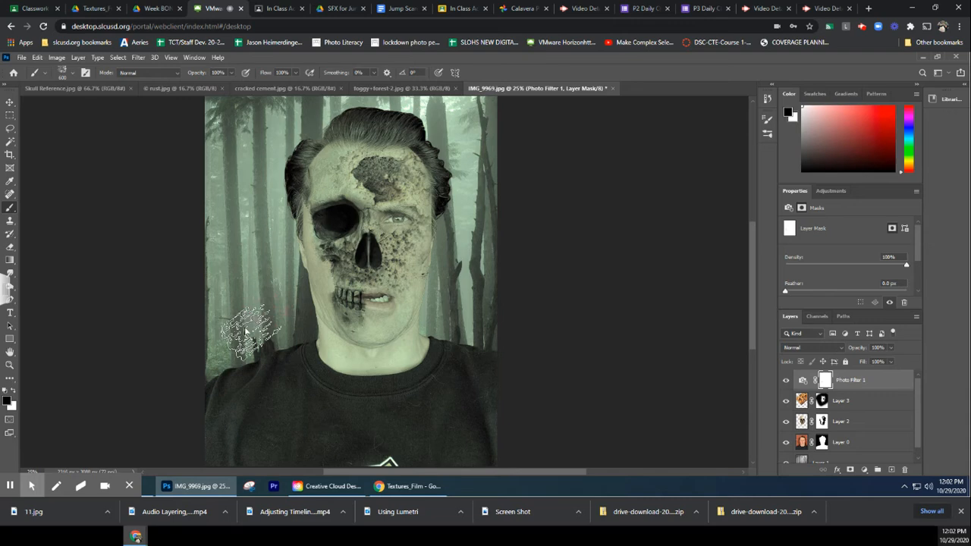
Enlarge the brush to 1300 px and dab black on the filter mask over the forest on both sides of the head
key("bracketright")
key("bracketright")
key("bracketright")
key("bracketright")
key("bracketright")
key("bracketright")
left_click(245, 298)
left_click(244, 190)
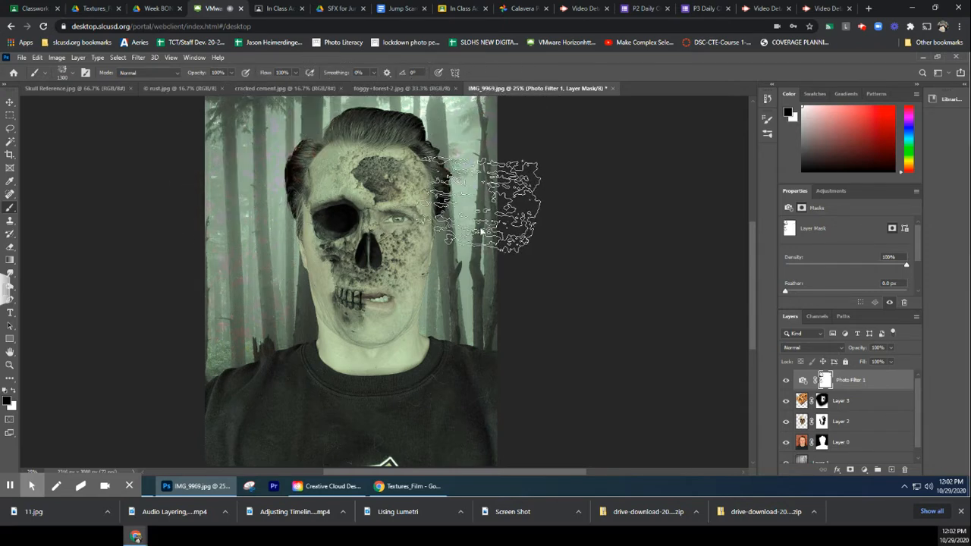
left_click(462, 281)
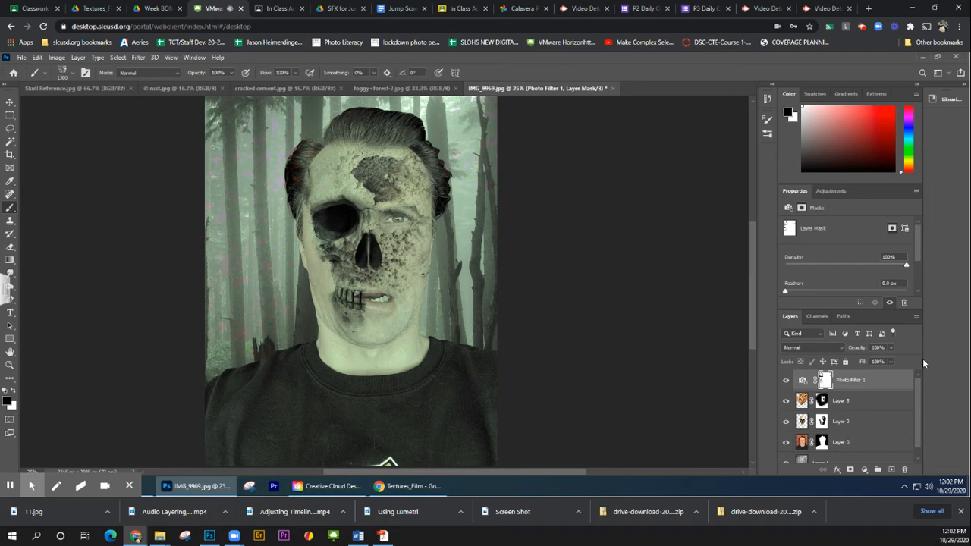
Select every layer from Photo Filter 1 down to Layer 1 and flatten the image
left_click_drag(852, 307, 842, 240)
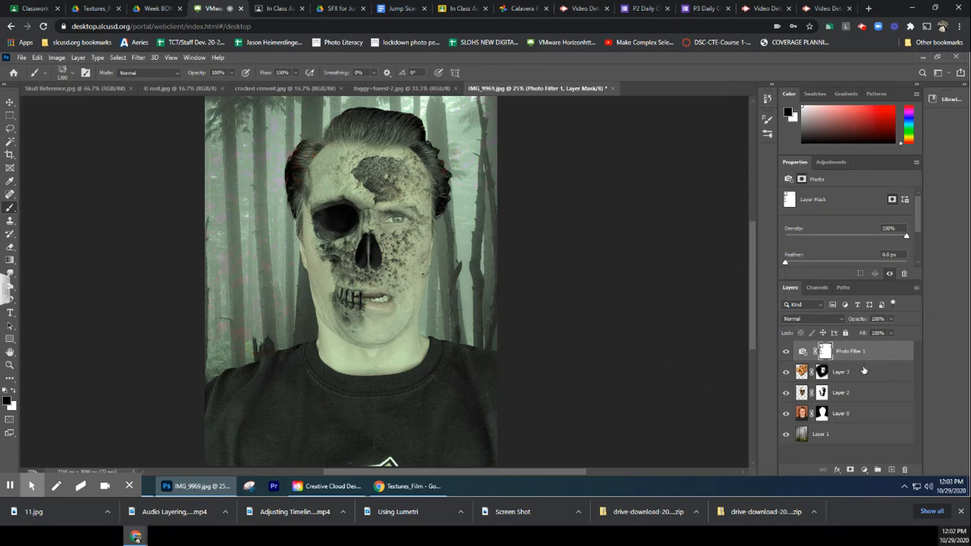
left_click(852, 436, "shift")
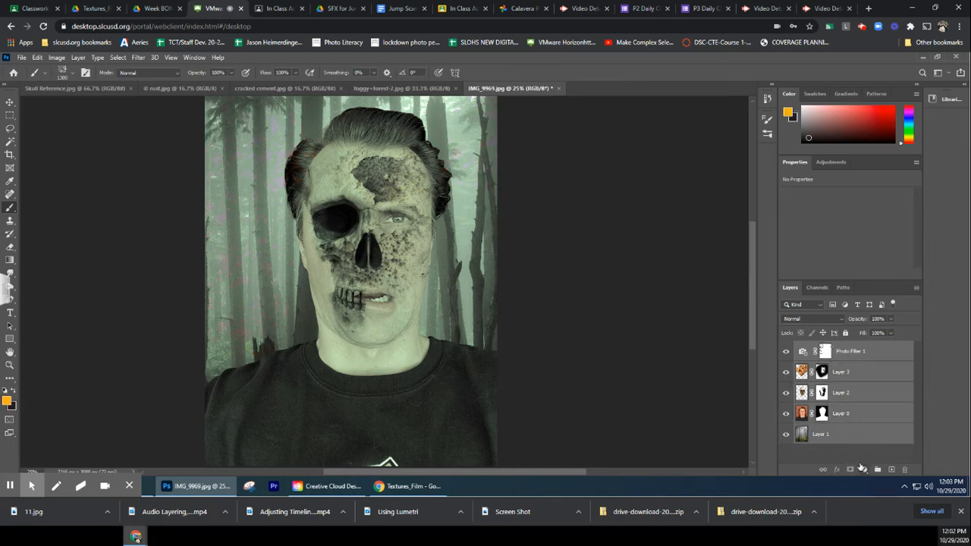
left_click(853, 455)
left_click(856, 352)
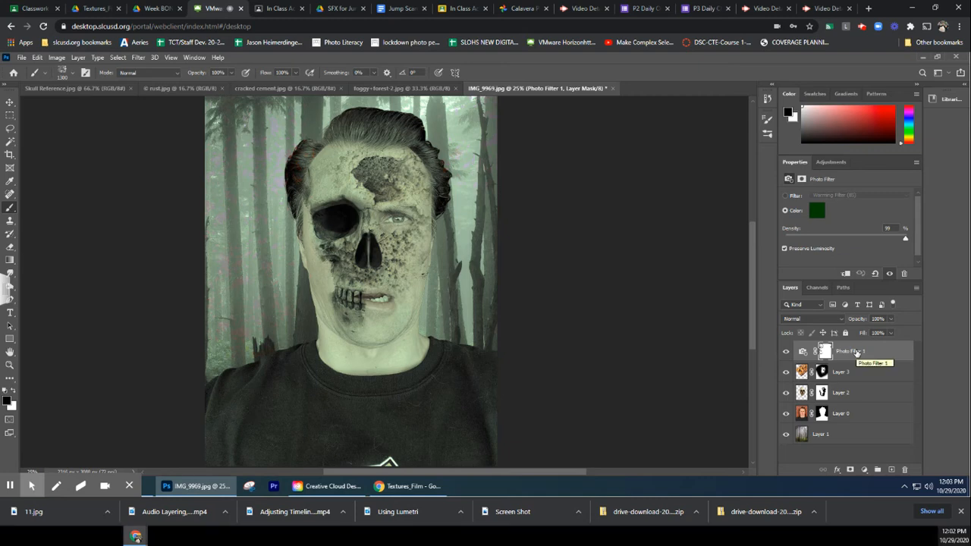
left_click(854, 435, "shift")
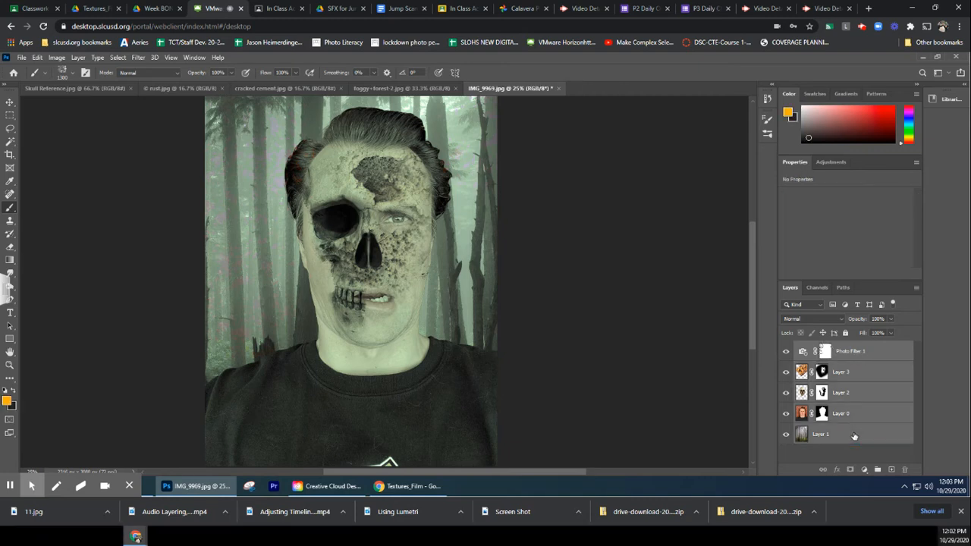
right_click(869, 367)
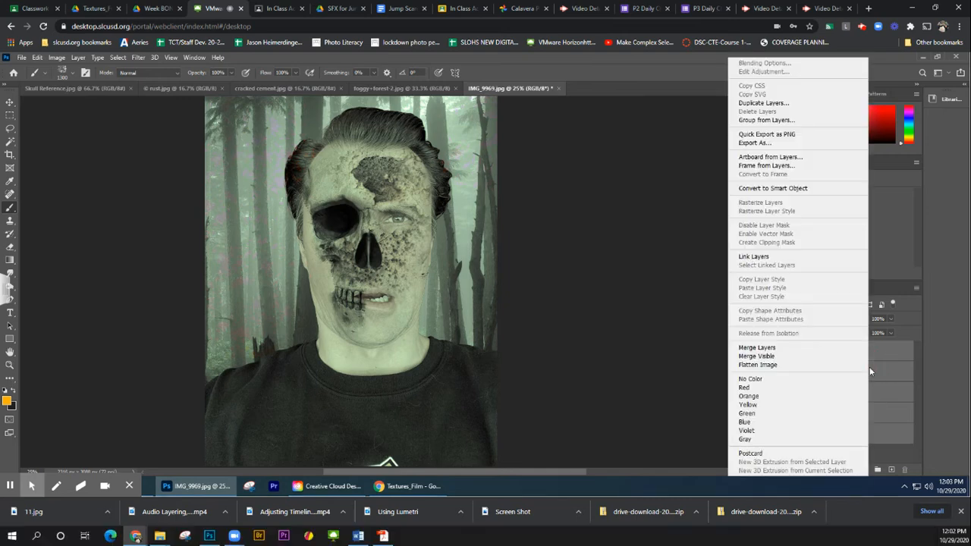
left_click(781, 367)
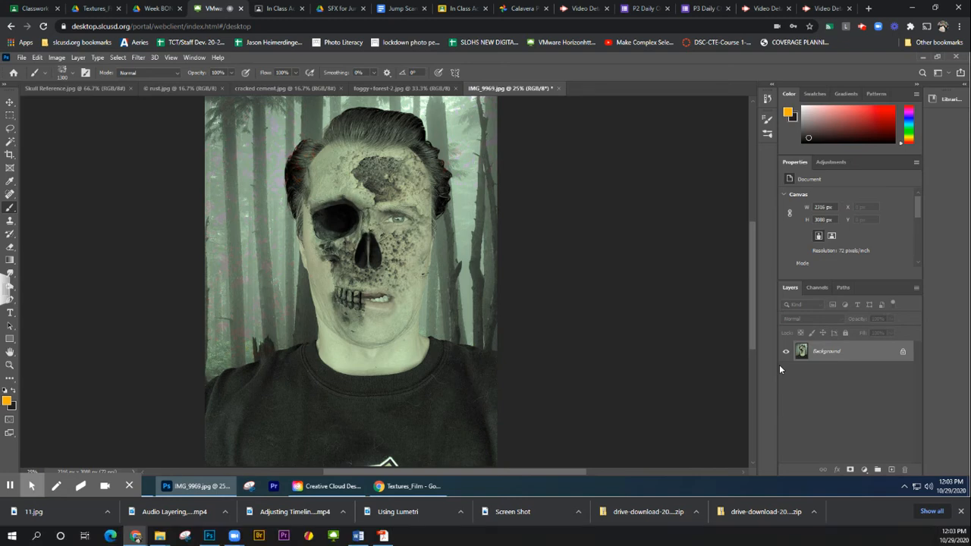
Burn the midtones at 45% exposure around the skull-side cheek, the forehead, the face edges and the mouth, reducing the brush to 250 px
left_click(12, 286)
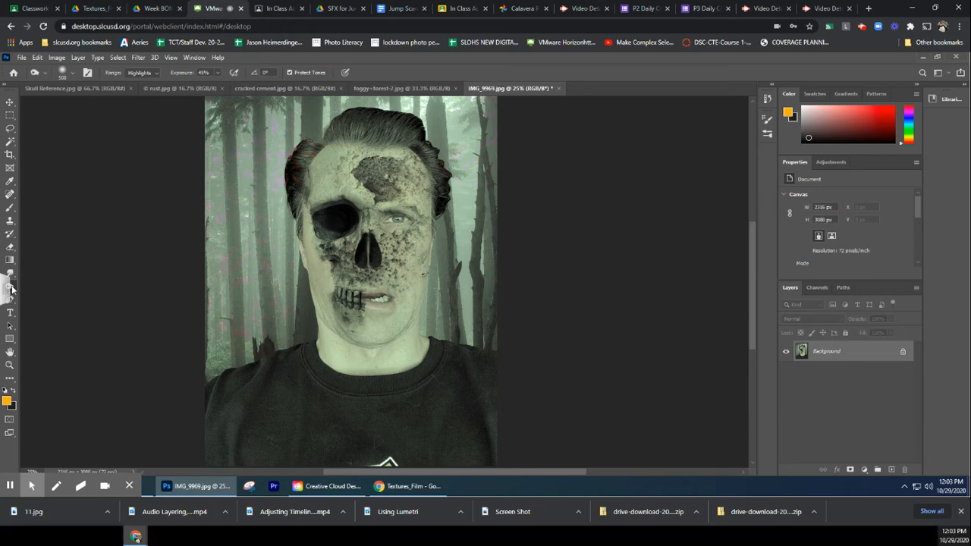
right_click(12, 287)
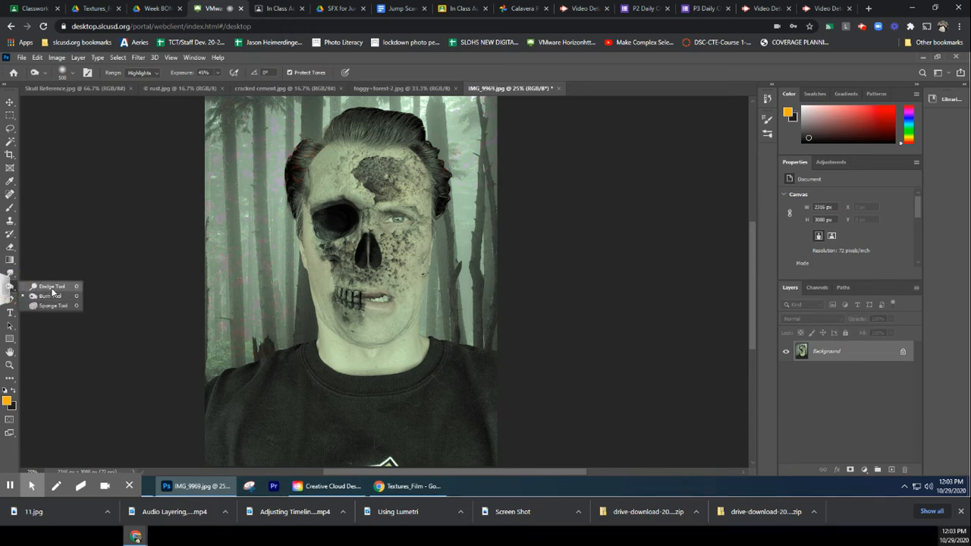
left_click(52, 296)
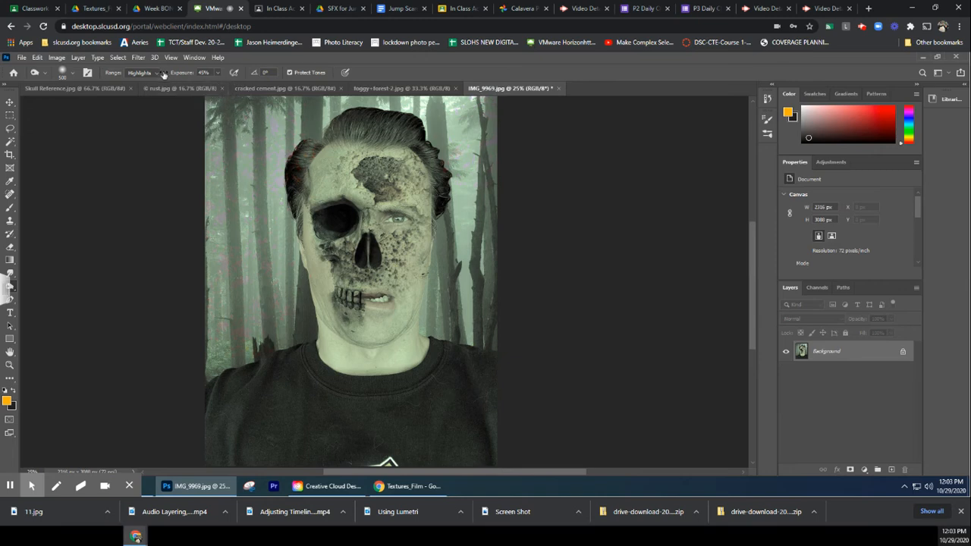
left_click(158, 73)
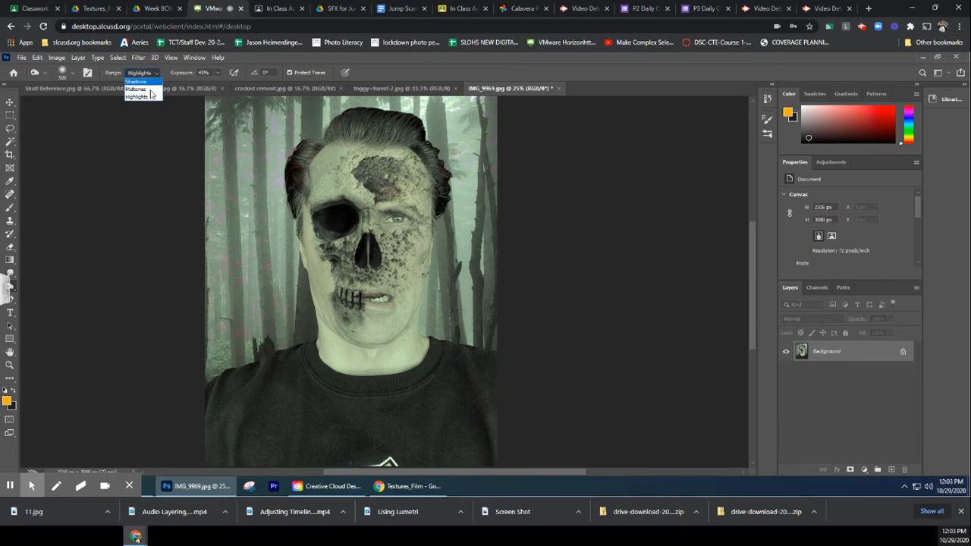
left_click(152, 87)
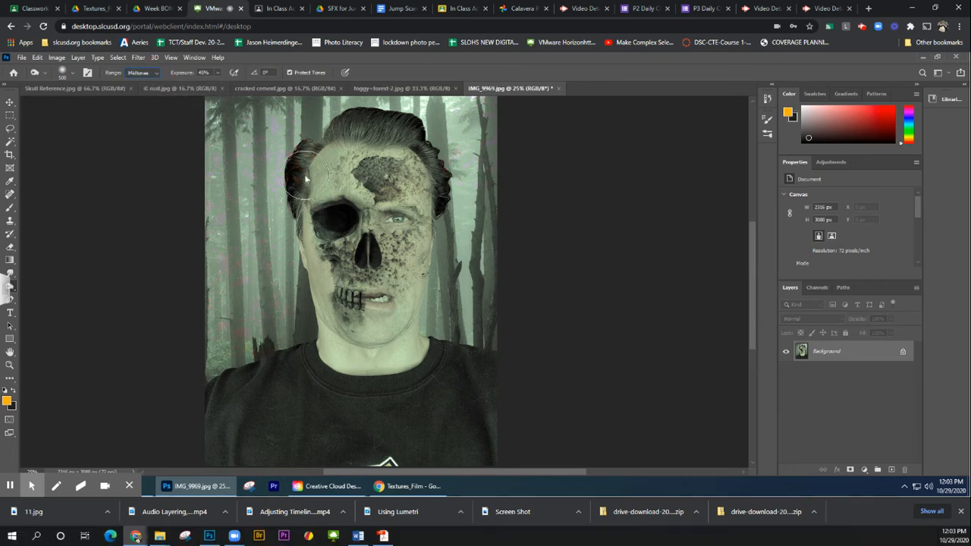
mouse_move(311, 215)
left_mouse_down()
mouse_move(325, 273)
mouse_move(314, 238)
mouse_move(307, 244)
mouse_move(320, 223)
mouse_move(311, 229)
mouse_move(306, 196)
mouse_move(309, 214)
left_mouse_up()
key("[")
key("[")
key("[")
mouse_move(307, 255)
left_mouse_down()
mouse_move(365, 296)
mouse_move(367, 309)
mouse_move(363, 298)
mouse_move(401, 291)
mouse_move(407, 259)
left_mouse_up()
mouse_move(421, 305)
left_mouse_down()
mouse_move(430, 267)
mouse_move(422, 182)
mouse_move(377, 152)
mouse_move(315, 162)
mouse_move(340, 160)
mouse_move(409, 190)
mouse_move(423, 173)
mouse_move(420, 158)
mouse_move(386, 144)
mouse_move(345, 149)
left_mouse_up()
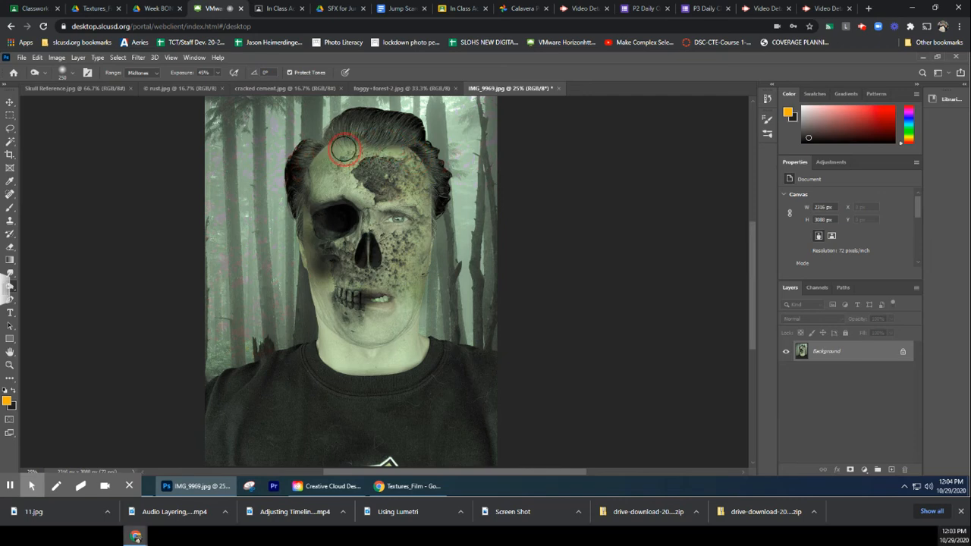
mouse_move(332, 150)
left_mouse_down()
mouse_move(322, 163)
mouse_move(331, 167)
left_mouse_up()
mouse_move(308, 218)
left_mouse_down()
mouse_move(322, 262)
mouse_move(309, 297)
mouse_move(320, 295)
mouse_move(329, 326)
mouse_move(352, 306)
mouse_move(339, 309)
mouse_move(367, 304)
left_mouse_up()
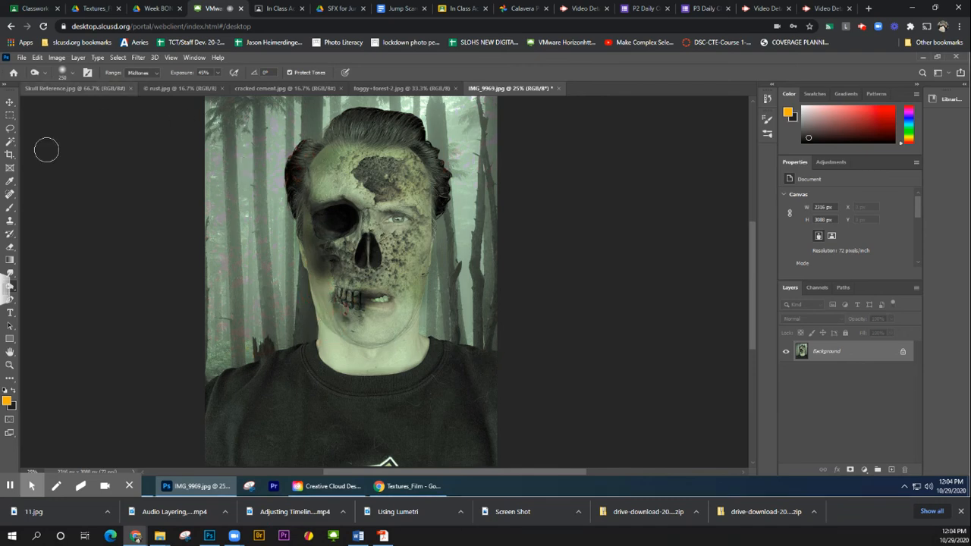
Dodge the midtones at 17% exposure over the visible eye and the eye socket with a 400 px brush
left_click(10, 282)
left_click(45, 286)
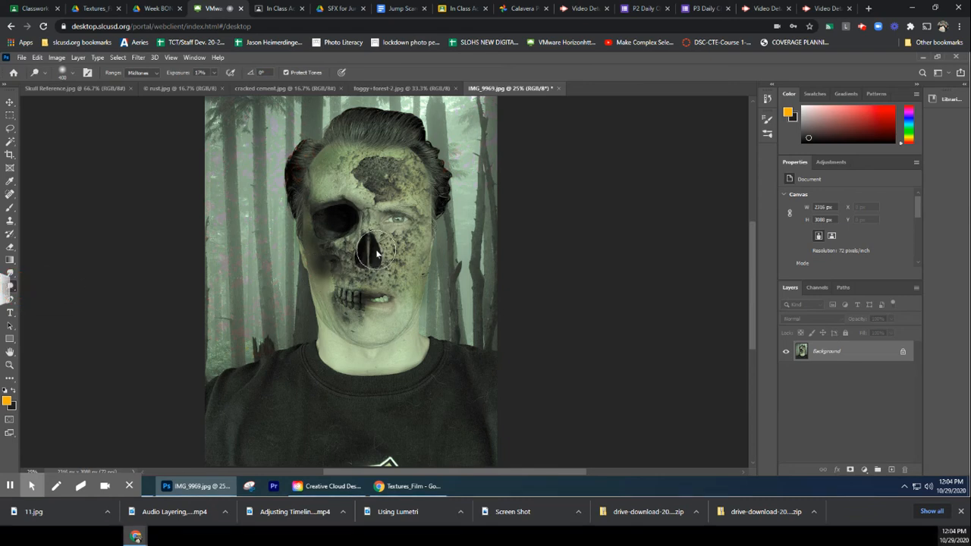
left_click(391, 226)
left_click(328, 219)
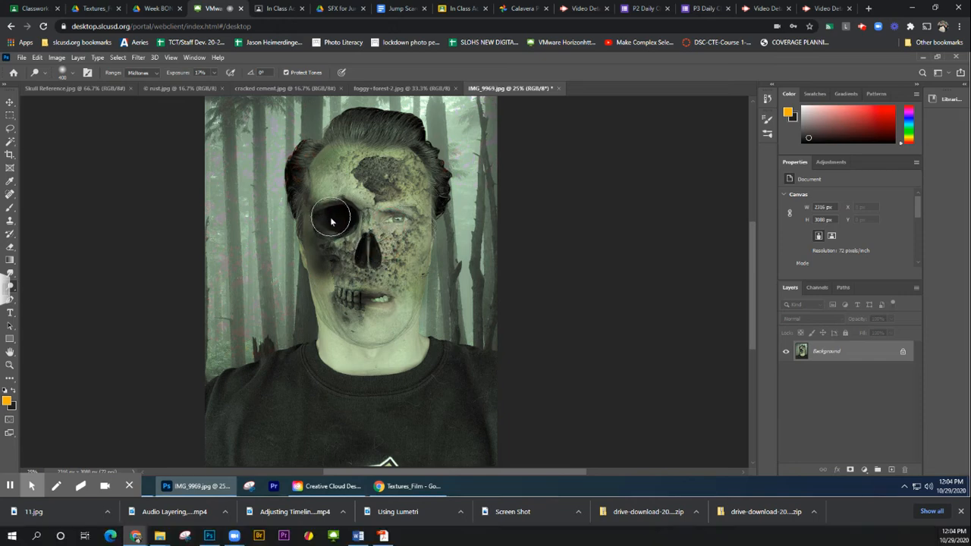
Set the Dodge tool's range to Shadows and lighten the eye socket and the face down to the mouth
left_click(154, 73)
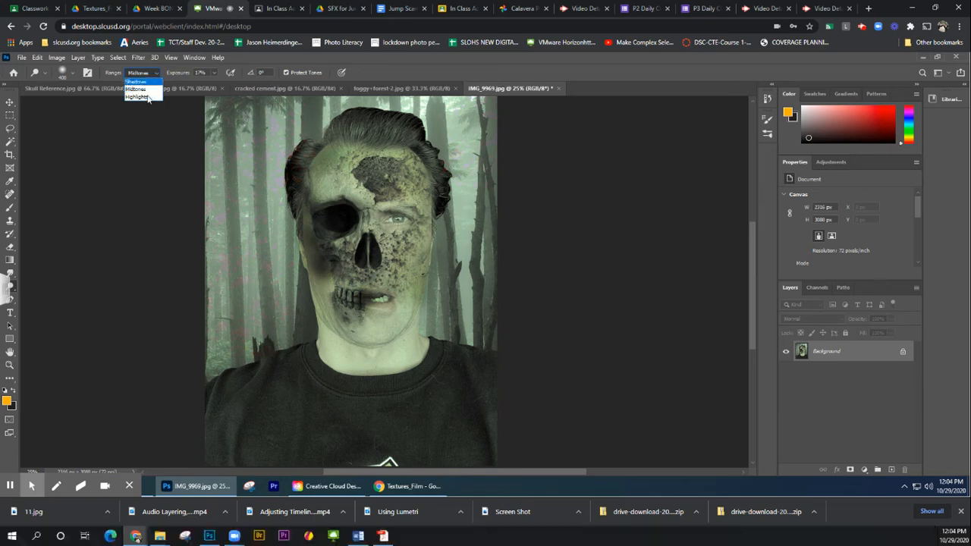
left_click(136, 82)
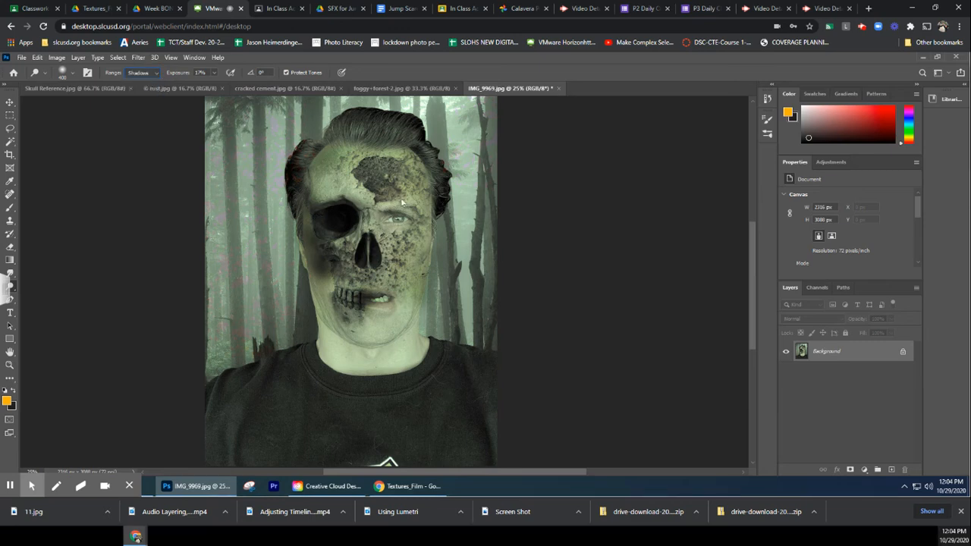
left_click(340, 203)
mouse_move(334, 195)
left_mouse_down()
mouse_move(319, 194)
mouse_move(371, 270)
mouse_move(384, 286)
mouse_move(401, 282)
mouse_move(402, 292)
left_mouse_up()
Open the scratched texture image 11.jpg from the Downloads folder
left_click(24, 59)
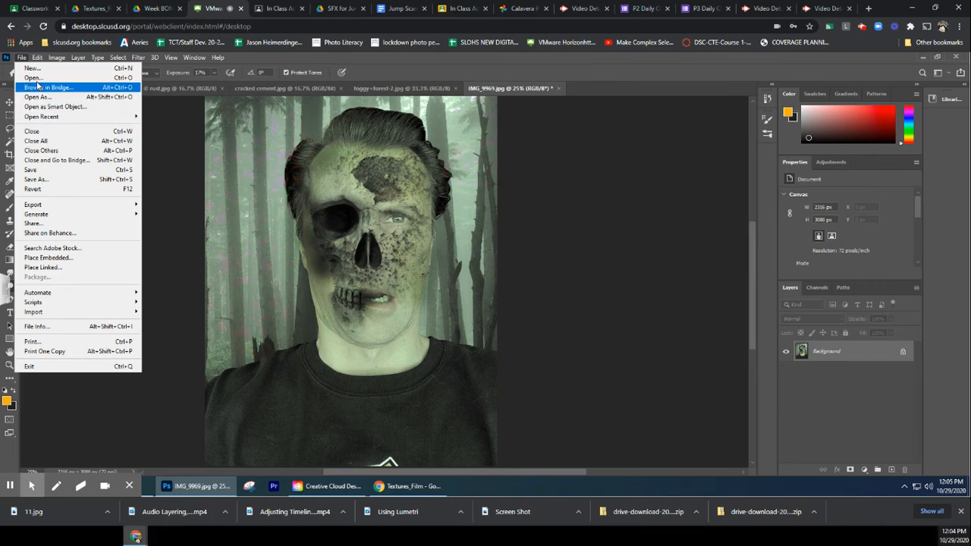
left_click(34, 77)
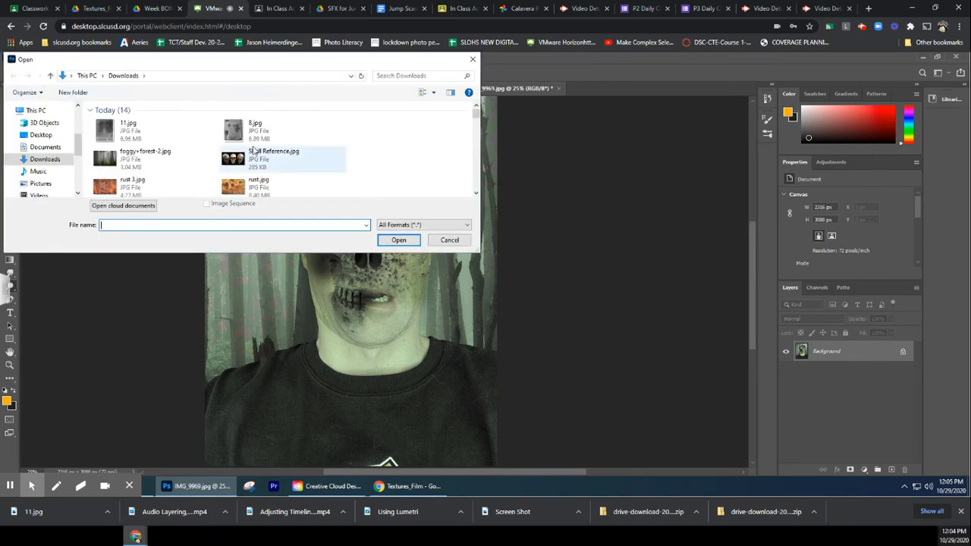
left_click(107, 131)
double_click(108, 131)
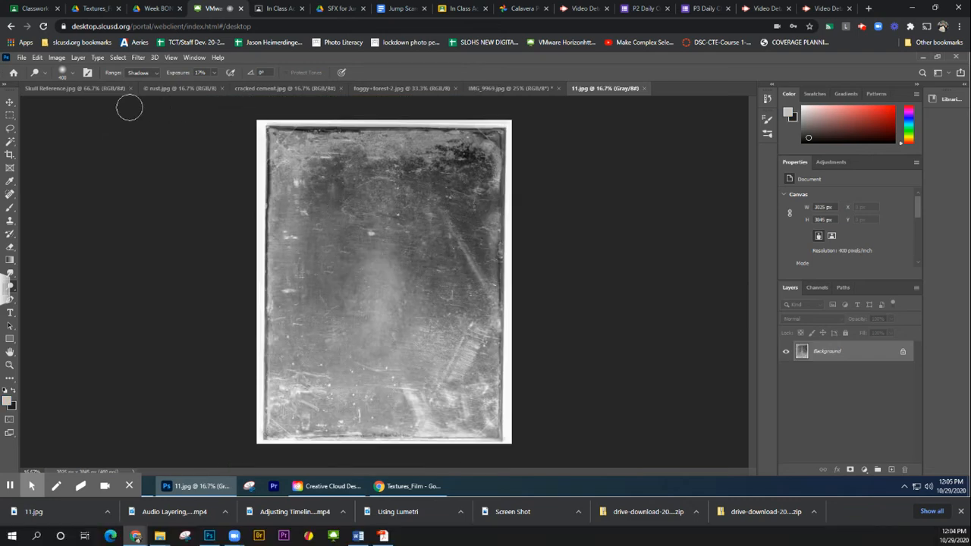
Move the 11.jpg texture into IMG_9969.jpg as a new layer covering the portrait
left_click(10, 102)
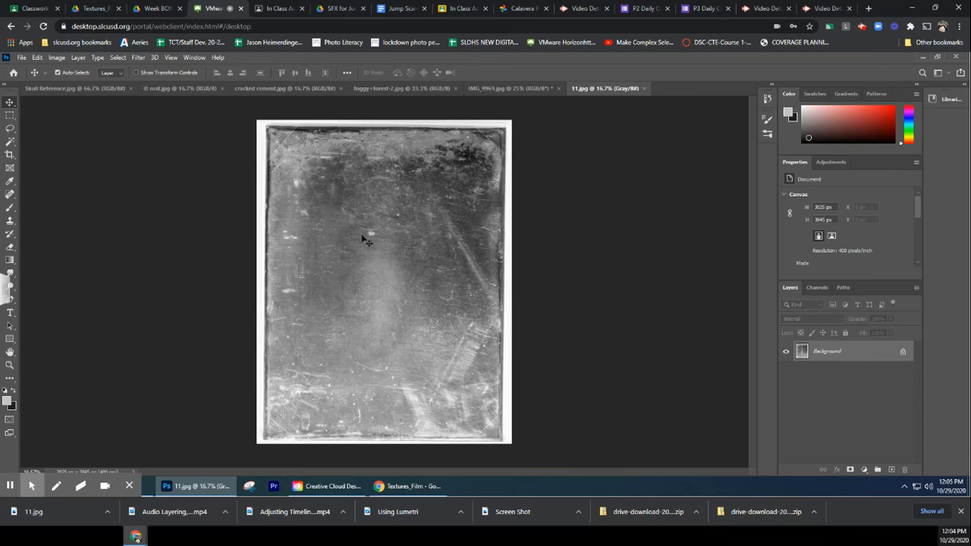
mouse_move(364, 238)
left_mouse_down()
mouse_move(429, 156)
mouse_move(490, 109)
mouse_move(494, 87)
mouse_move(377, 205)
mouse_move(372, 255)
left_mouse_up()
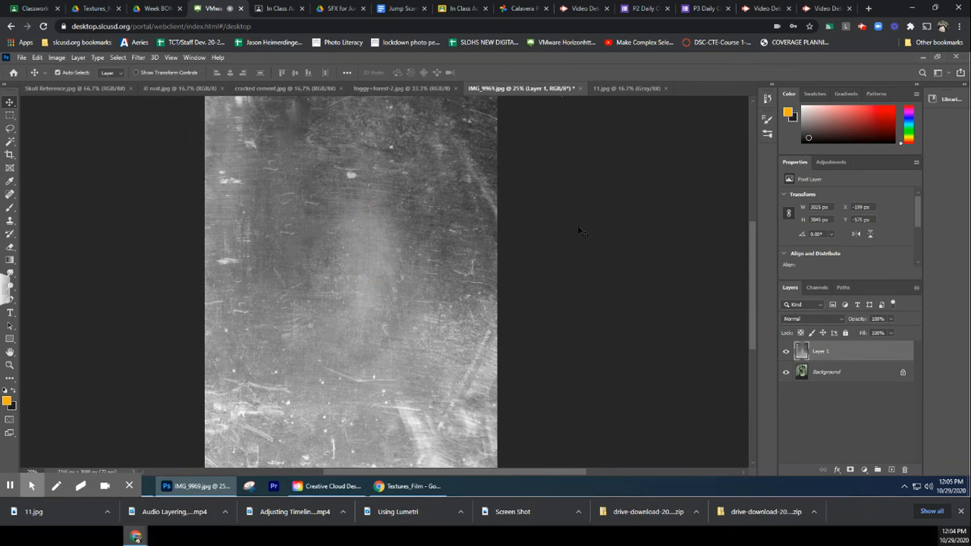
scroll(627, 219, "up", 7)
scroll(627, 219, "down", 8)
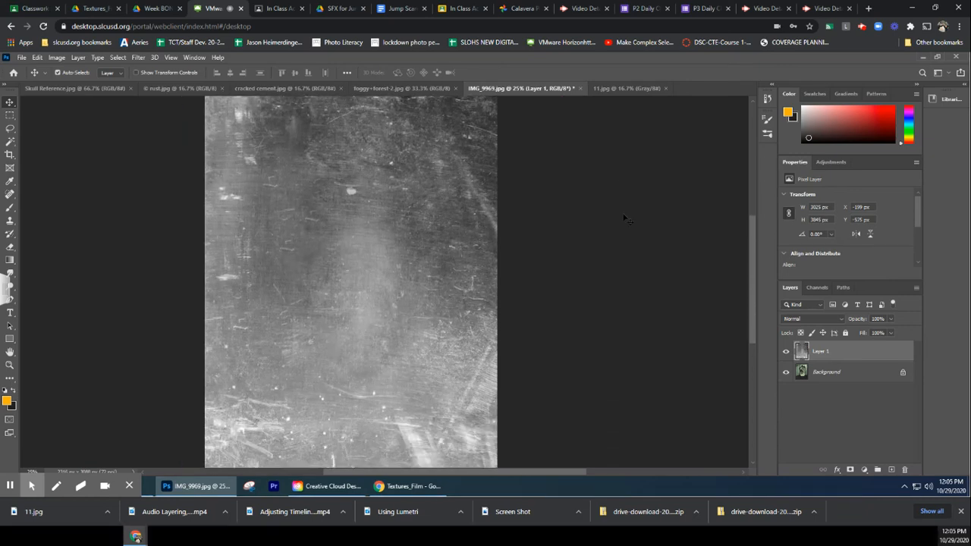
scroll(624, 219, "up", 2)
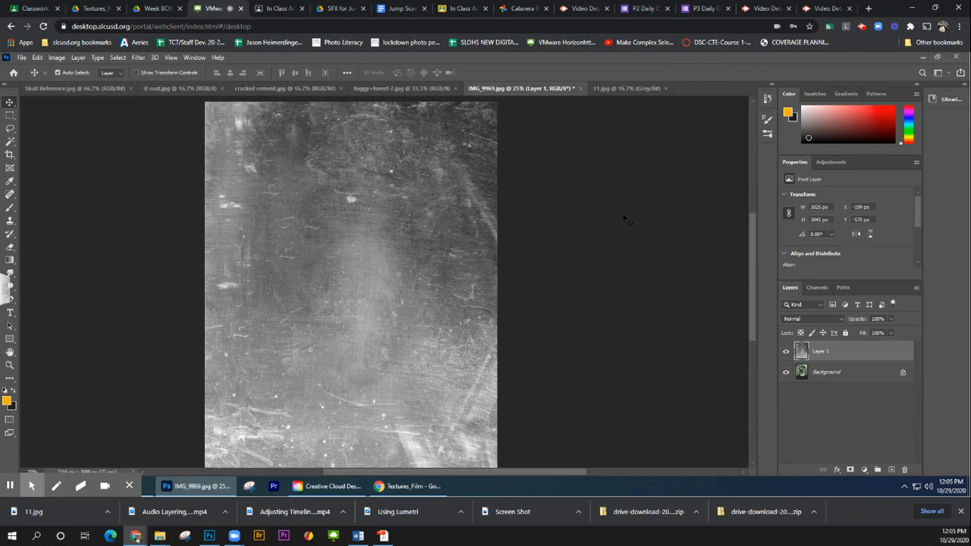
Try the Dissolve blend mode and the darkening modes from Darken through Darker Color on the scratched texture layer
left_click(812, 317)
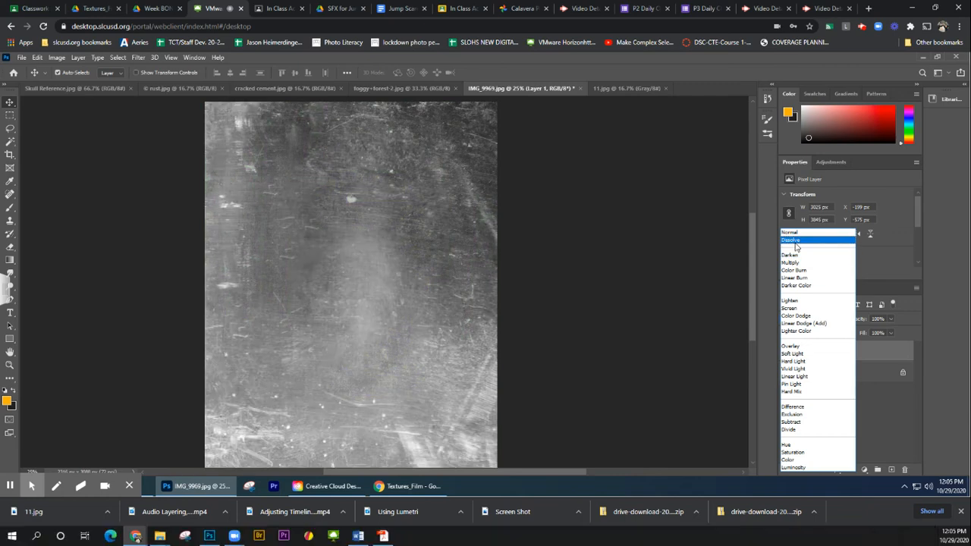
left_click(791, 240)
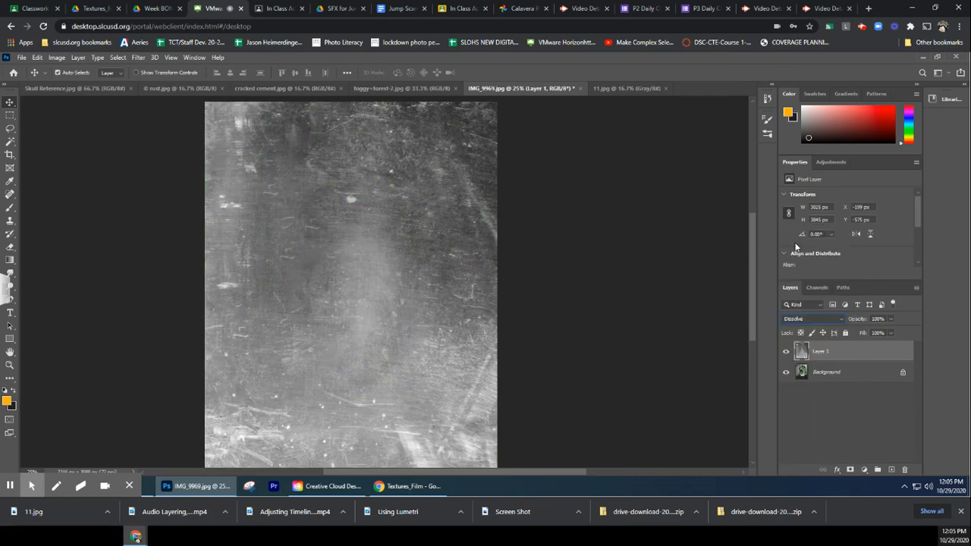
key("Down")
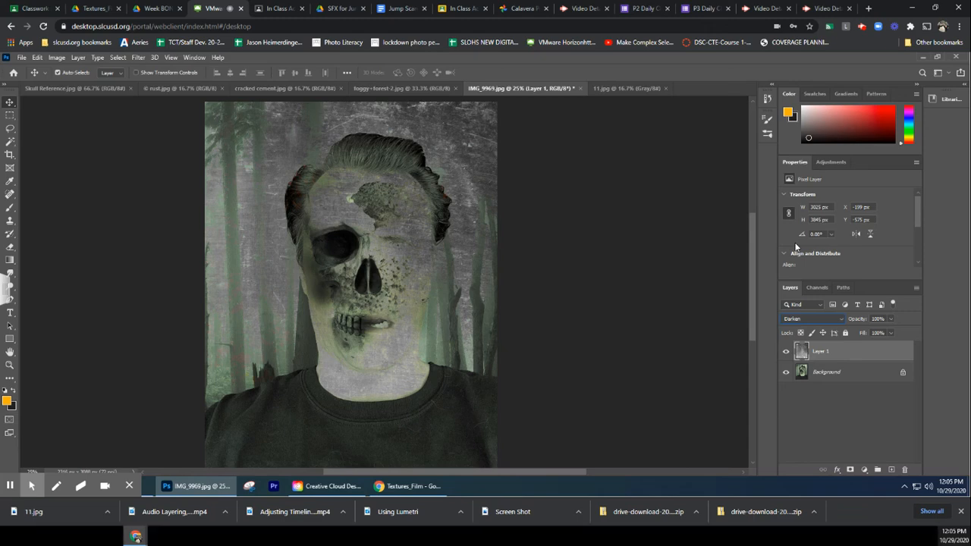
key("Down")
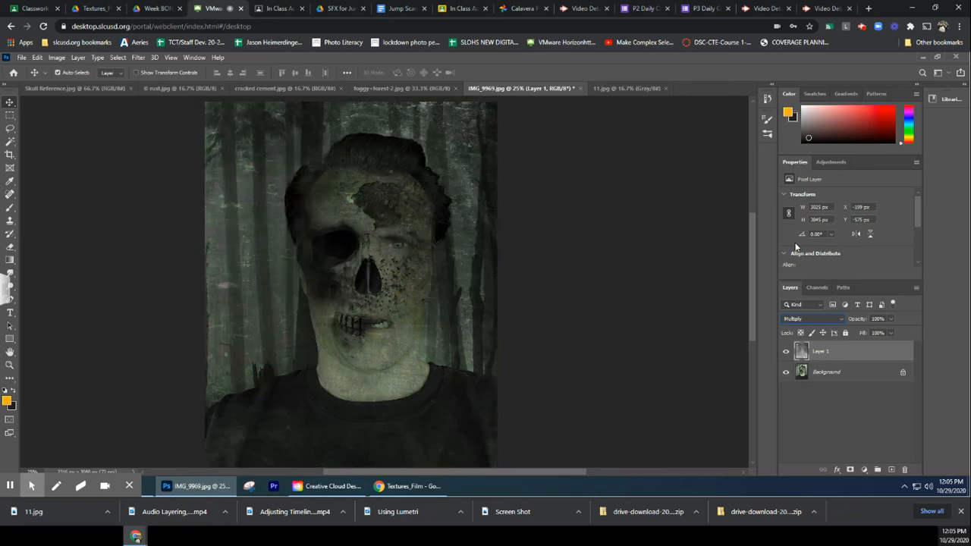
key("Down")
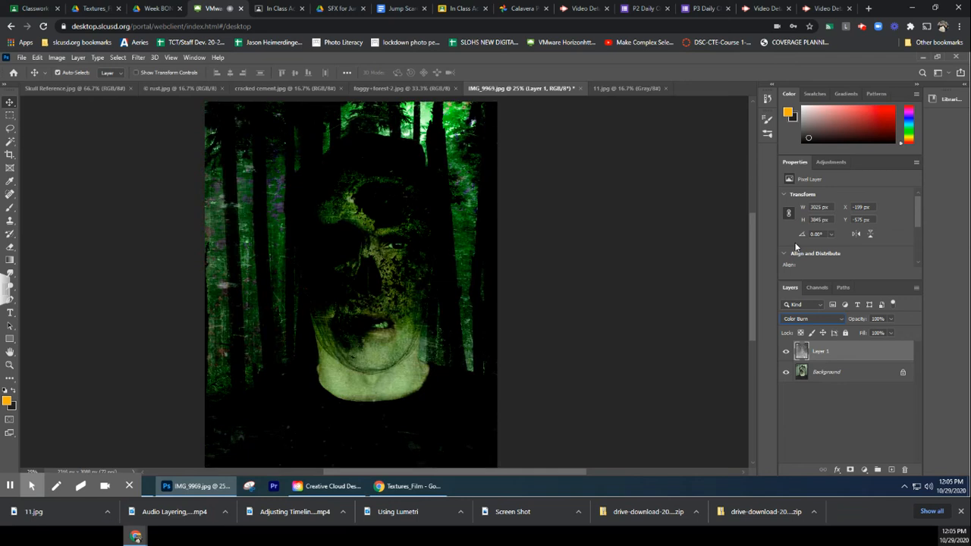
key("Down")
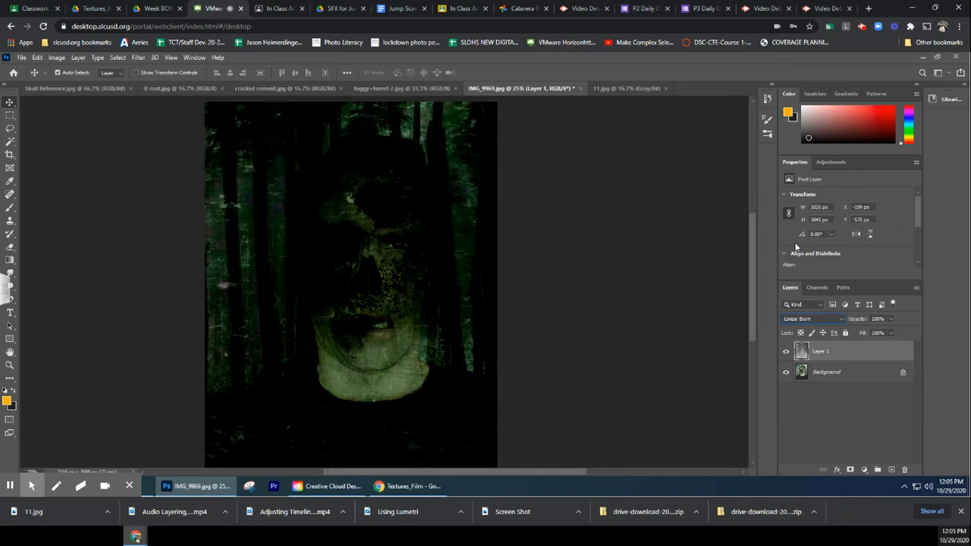
key("Down")
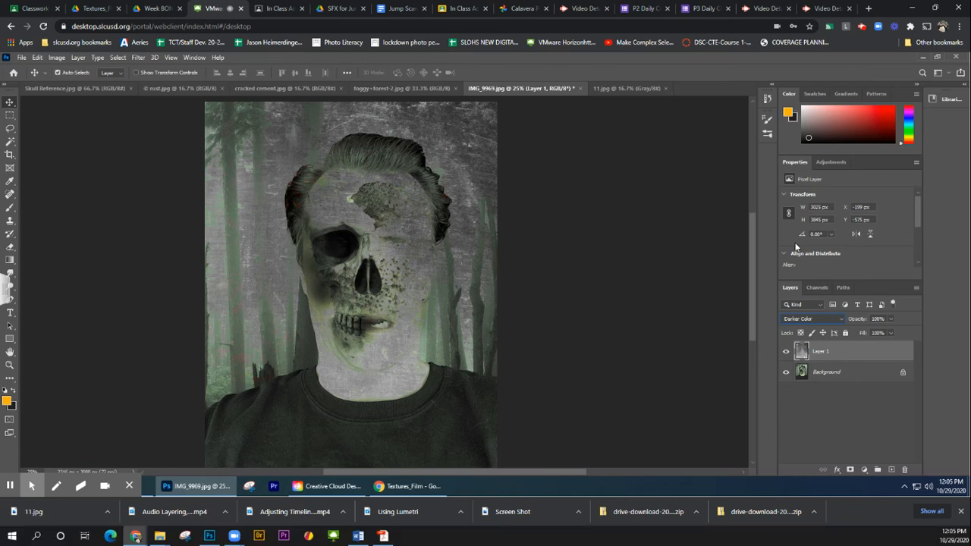
Try the lightening blend modes through Lighter Color, followed by Overlay and Soft Light, on the scratched texture layer
key("Down")
key("Down")
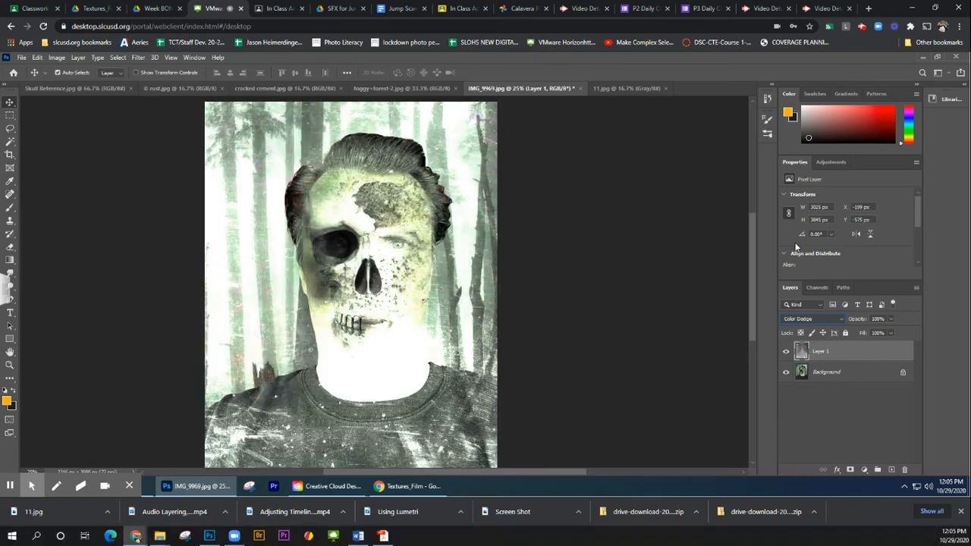
key("Down")
key("Down")
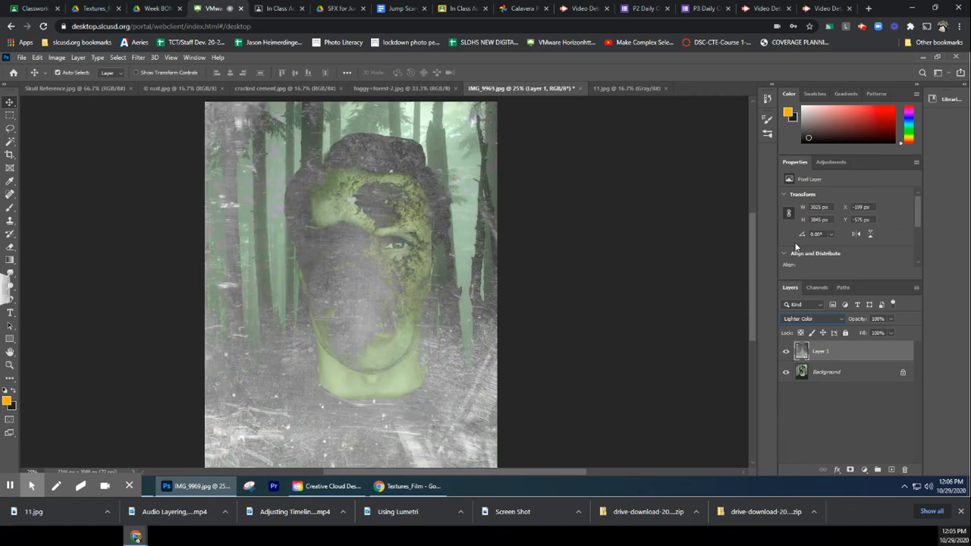
key("Down")
key("Down")
key("Down")
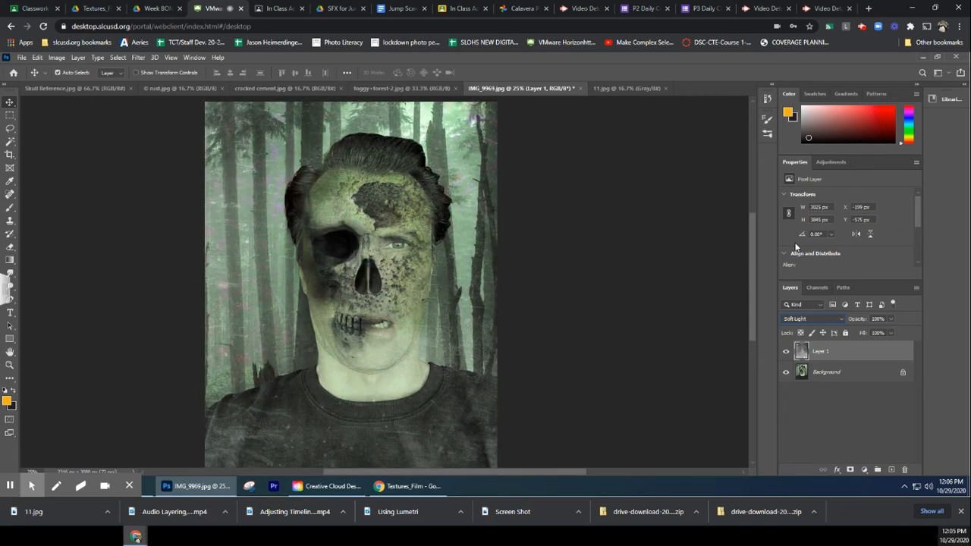
Try the stronger contrast blend modes from Hard Light through Hard Mix on the scratched texture layer
key("Up")
key("Down")
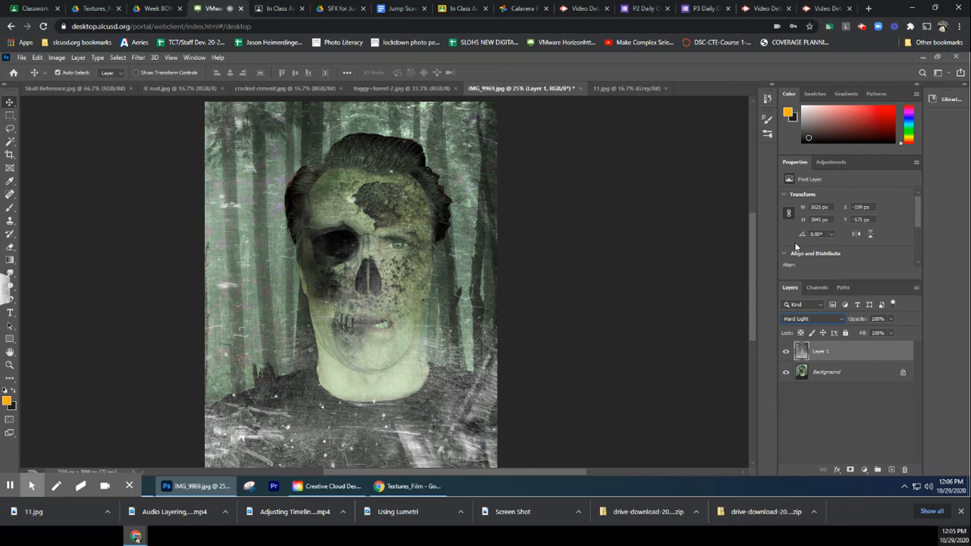
key("Down")
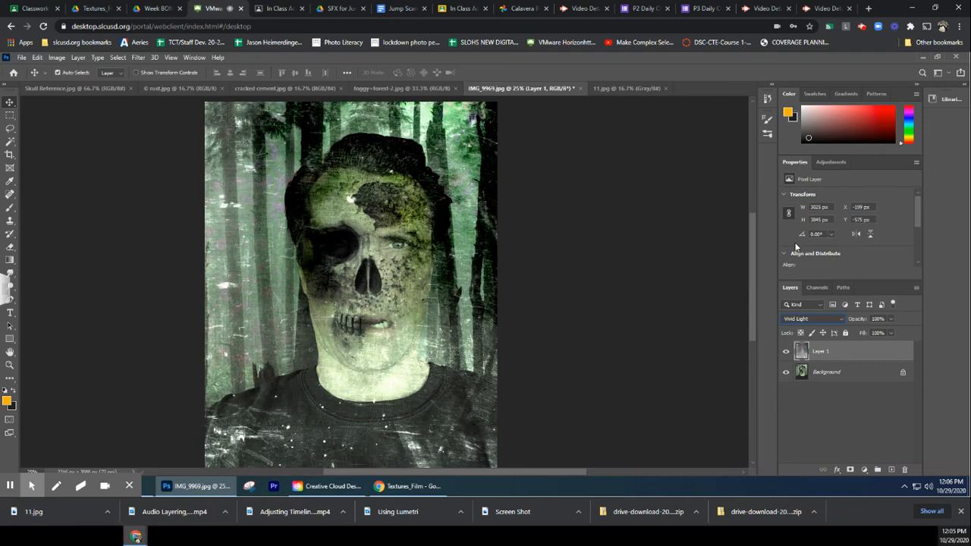
key("Down")
key("Down")
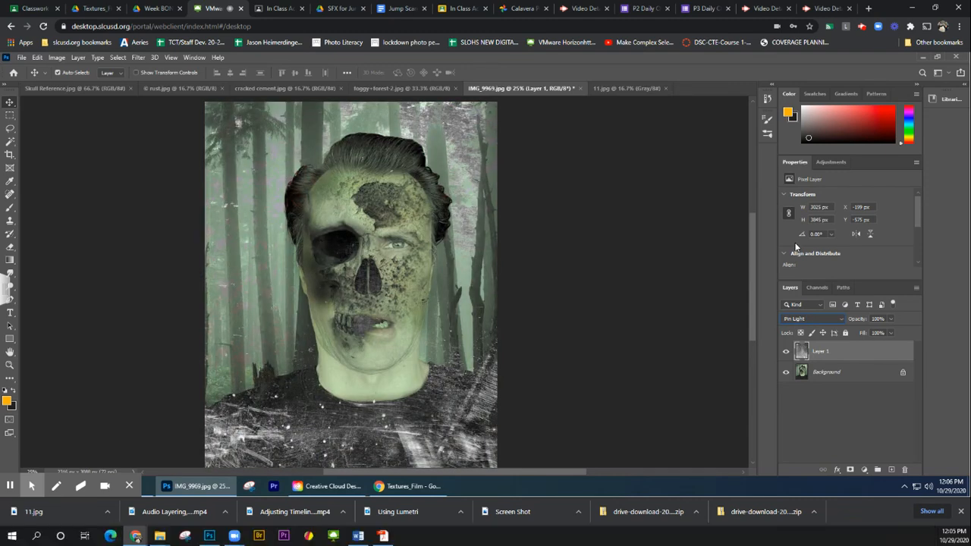
key("Up")
key("Down")
key("Down")
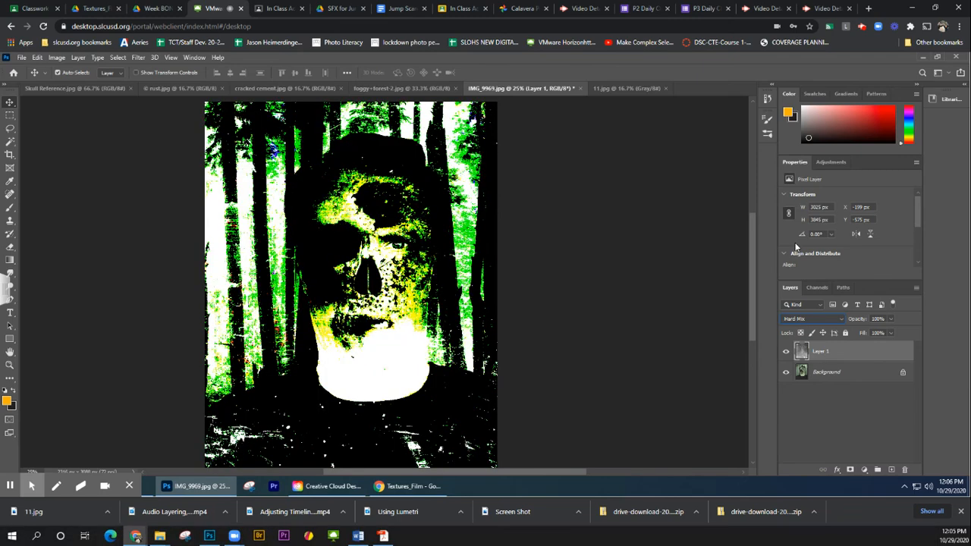
Set the scratched texture layer's blend mode to Pin Light and lower its opacity to 63%
key("Down")
key("Up")
key("Up")
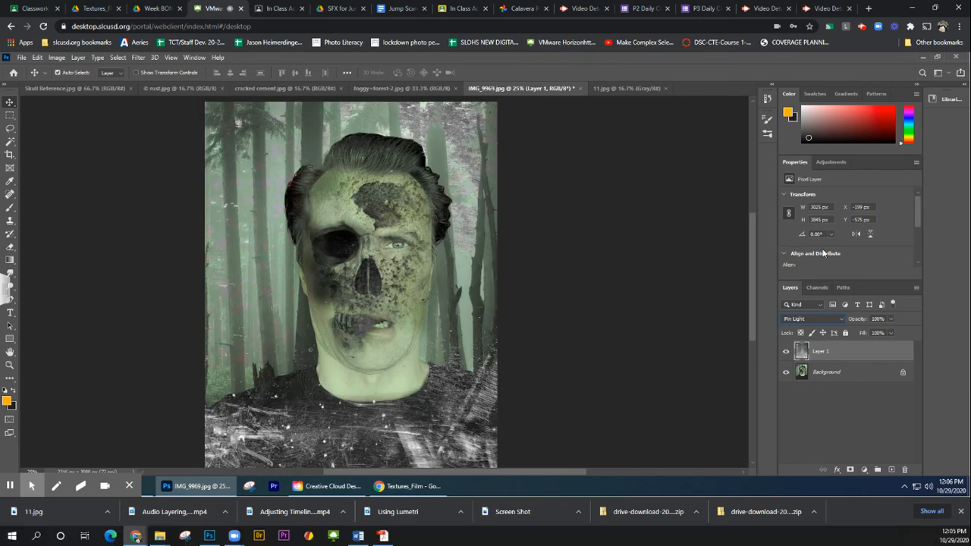
left_click(893, 318)
mouse_move(877, 333)
left_mouse_down()
mouse_move(866, 334)
mouse_move(875, 332)
left_mouse_up()
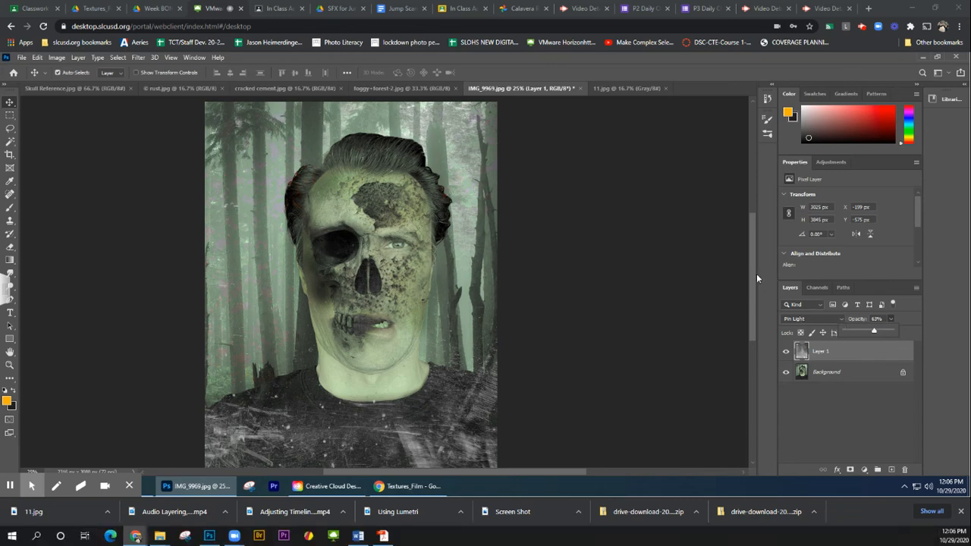
left_click(864, 27)
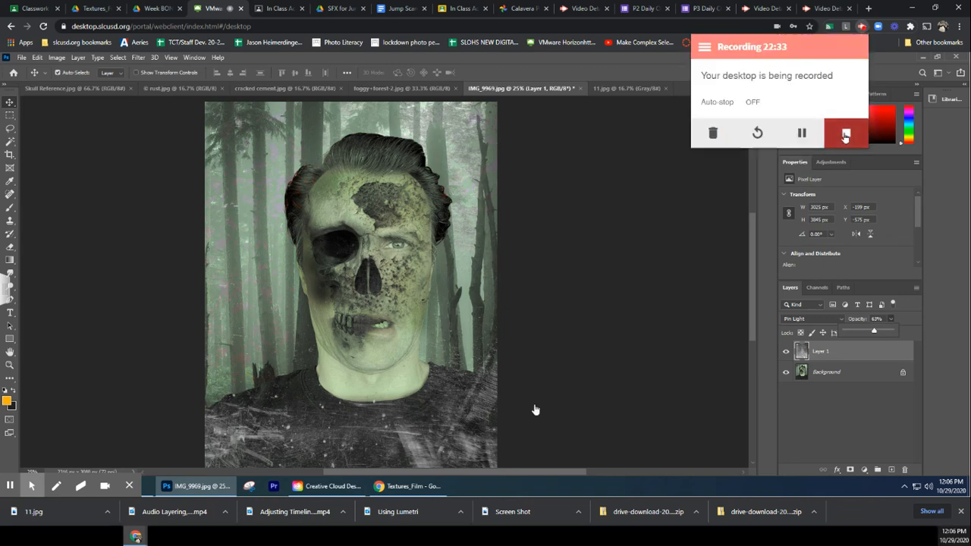